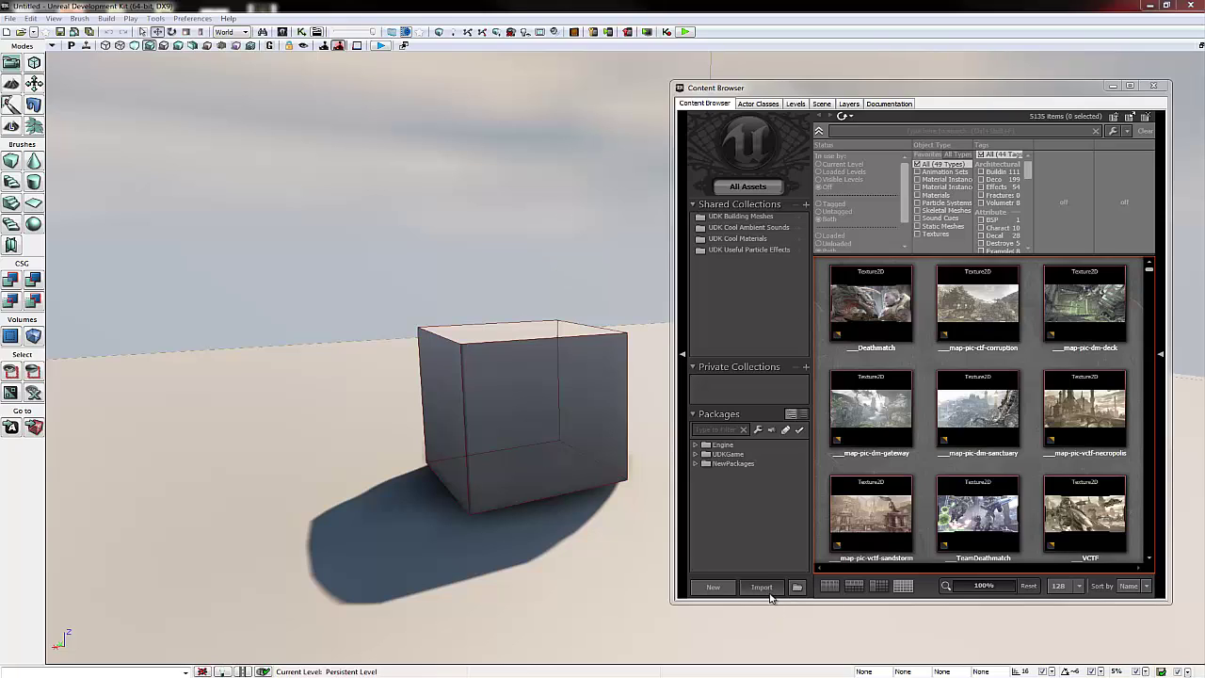
Import Batman_SM.FBX from BatmanGame/Meshes as a skeletal mesh into package BatmanGame, group Meshes
left_click(763, 589)
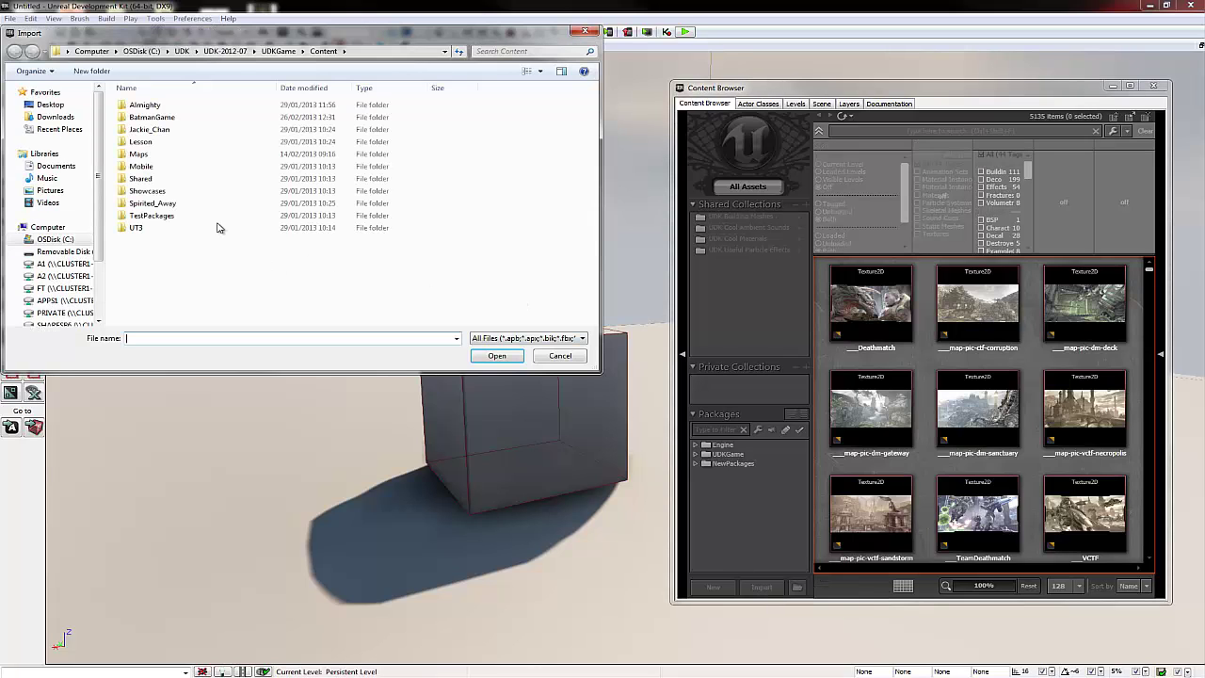
double_click(162, 117)
double_click(156, 120)
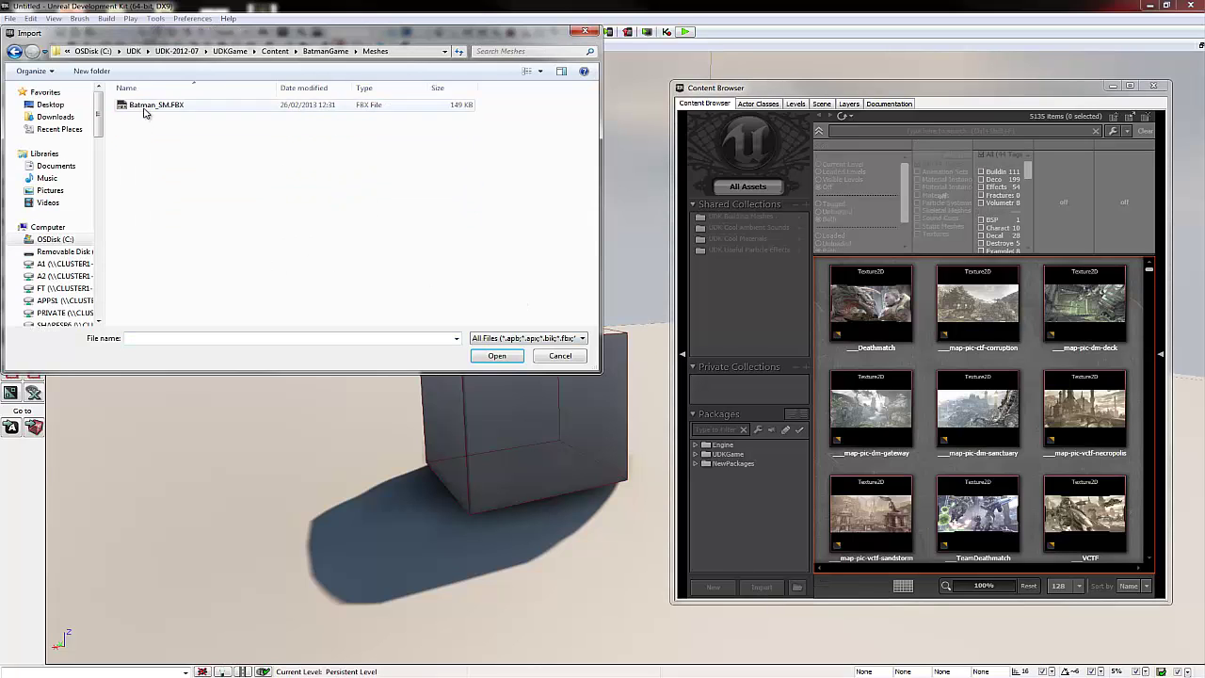
left_click(143, 111)
double_click(156, 109)
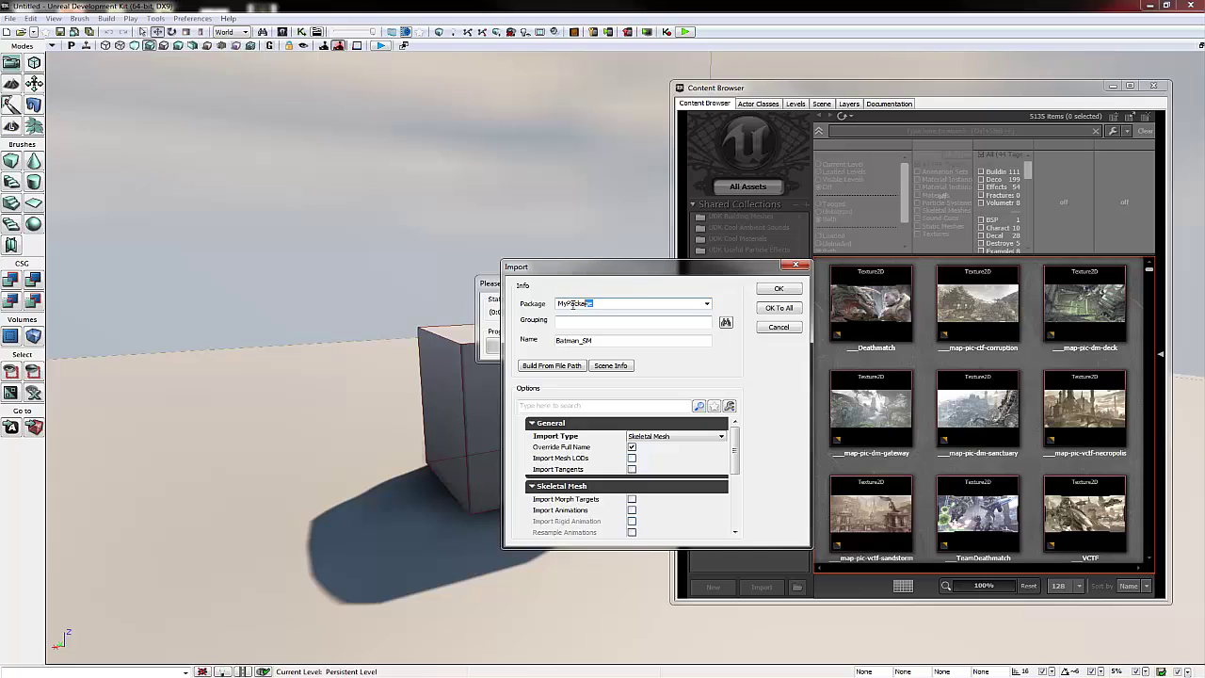
type("Bagt")
left_click(562, 321)
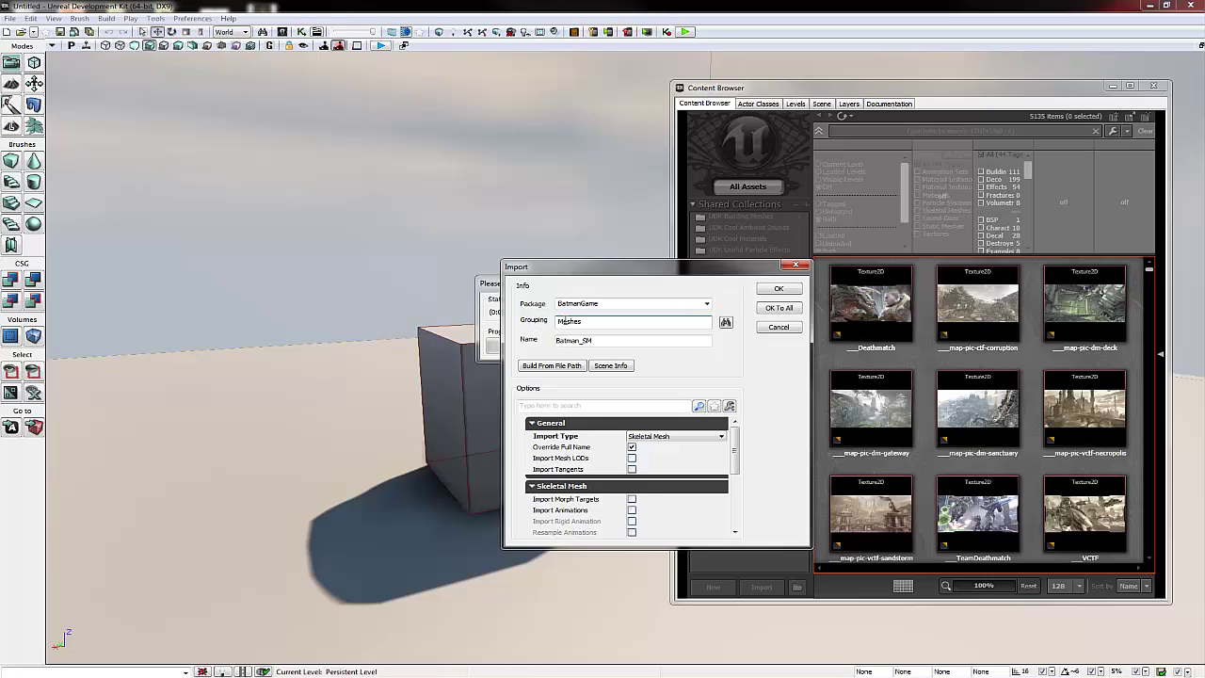
key("Tab")
left_click(608, 340)
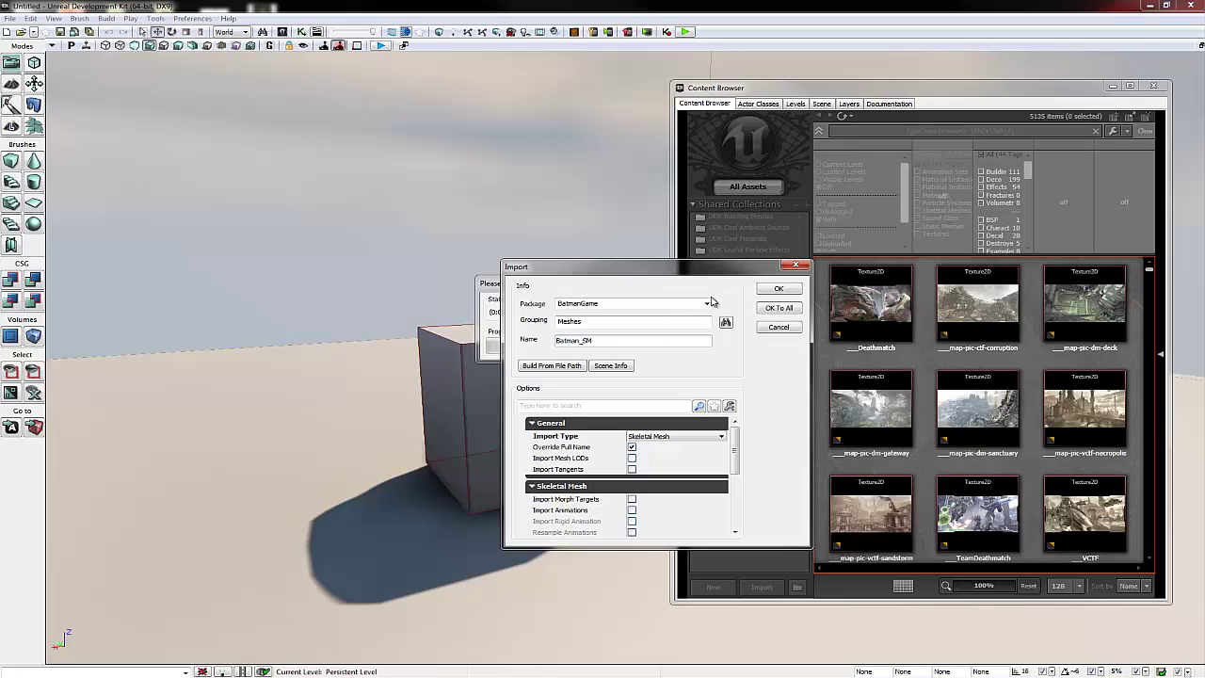
left_click(778, 288)
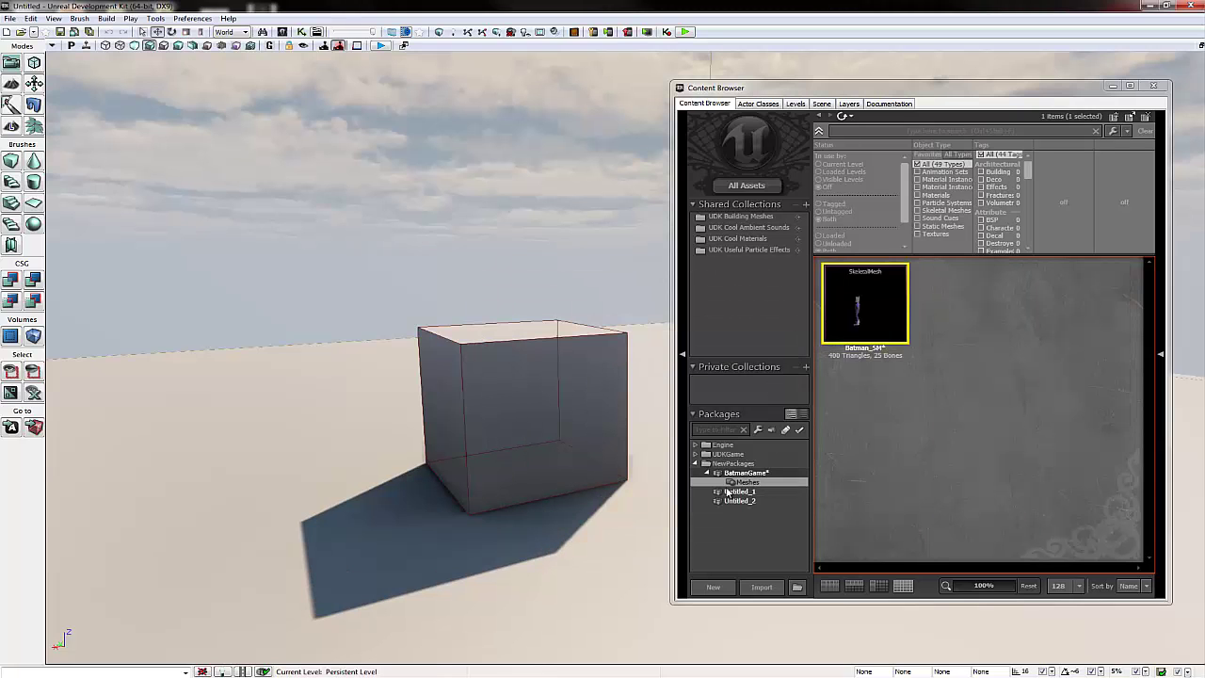
Import Batman_D.tga from BatmanGame/Textures into the BatmanGame package with grouping Textures
right_click(879, 418)
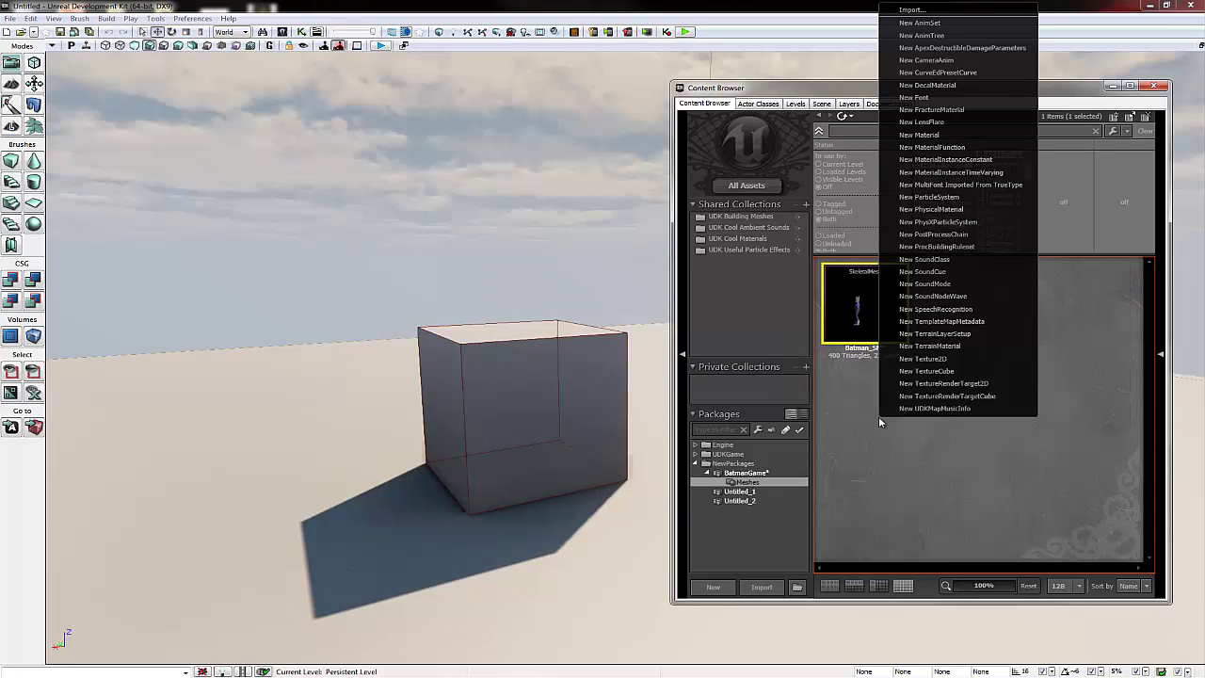
left_click(922, 11)
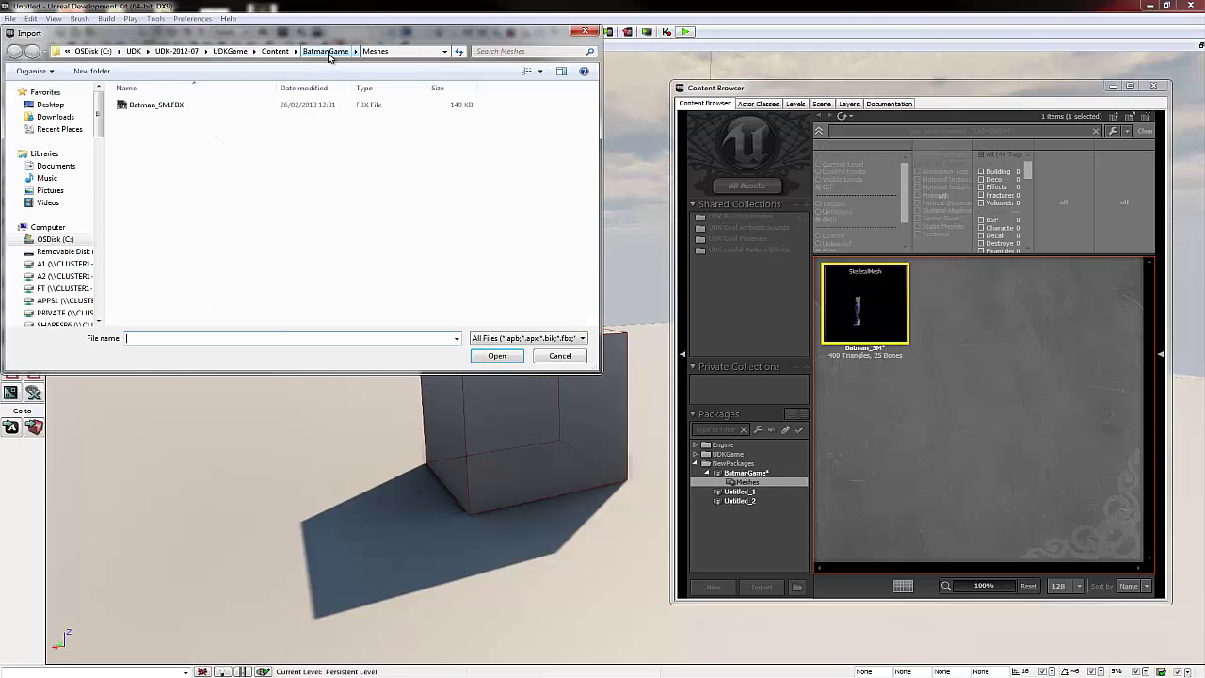
left_click(327, 52)
double_click(167, 129)
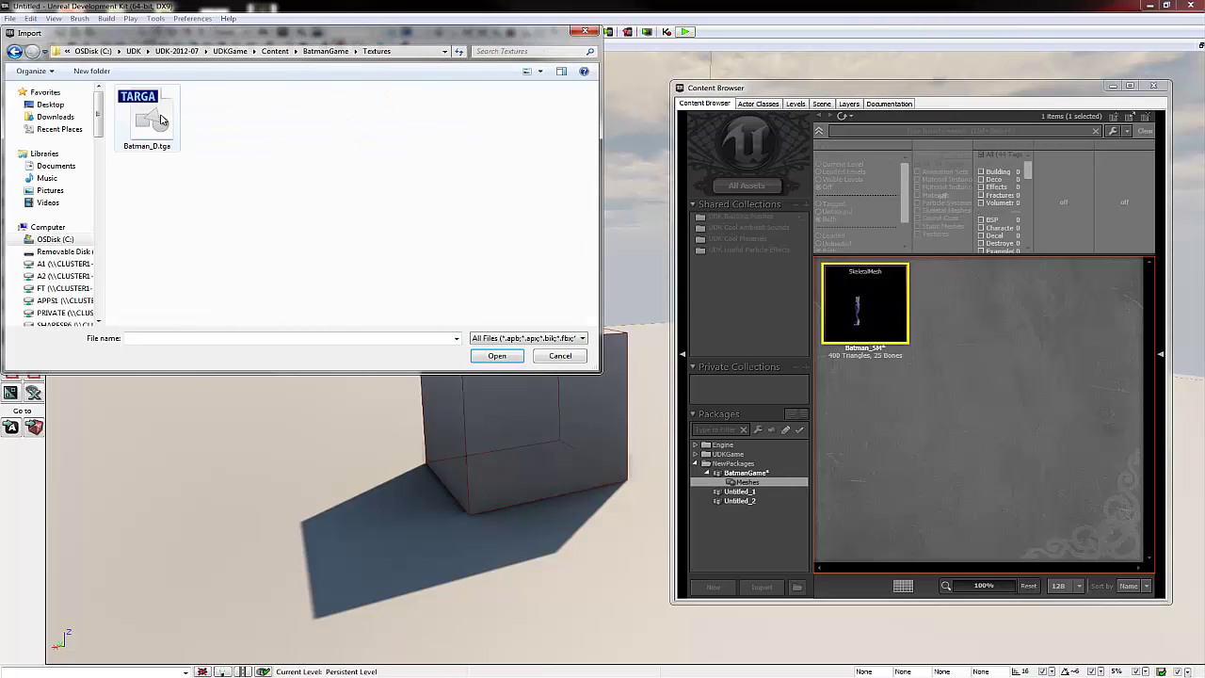
double_click(161, 119)
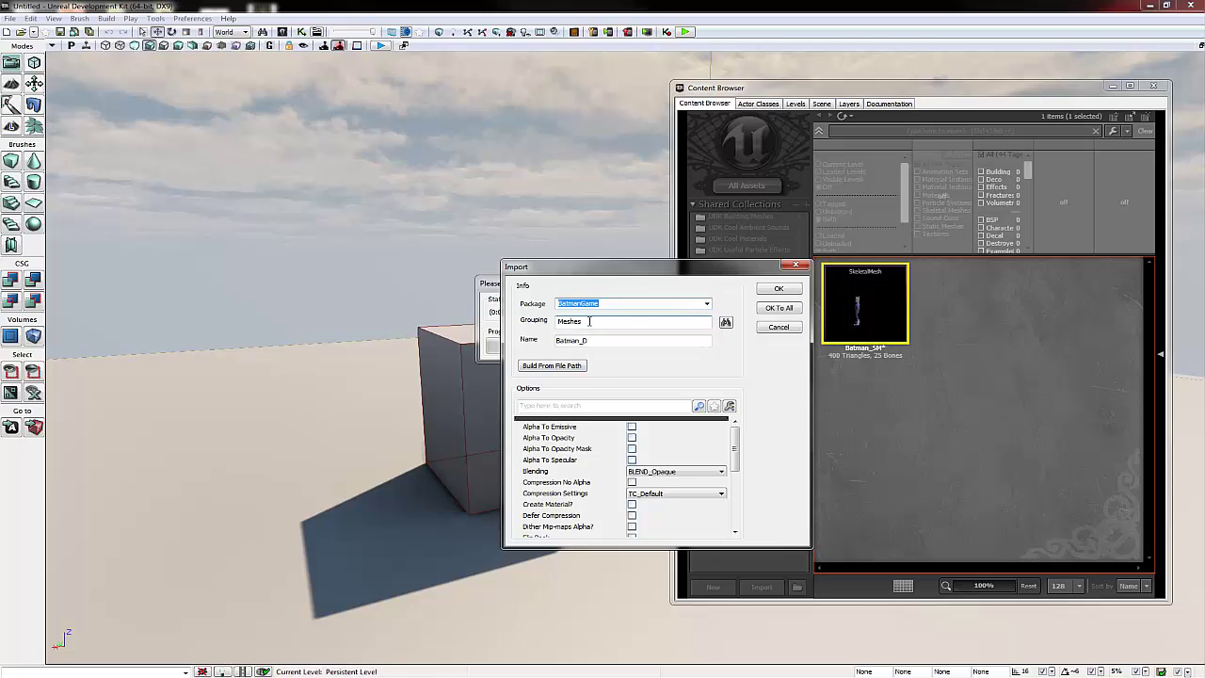
key("Tab")
type("Te")
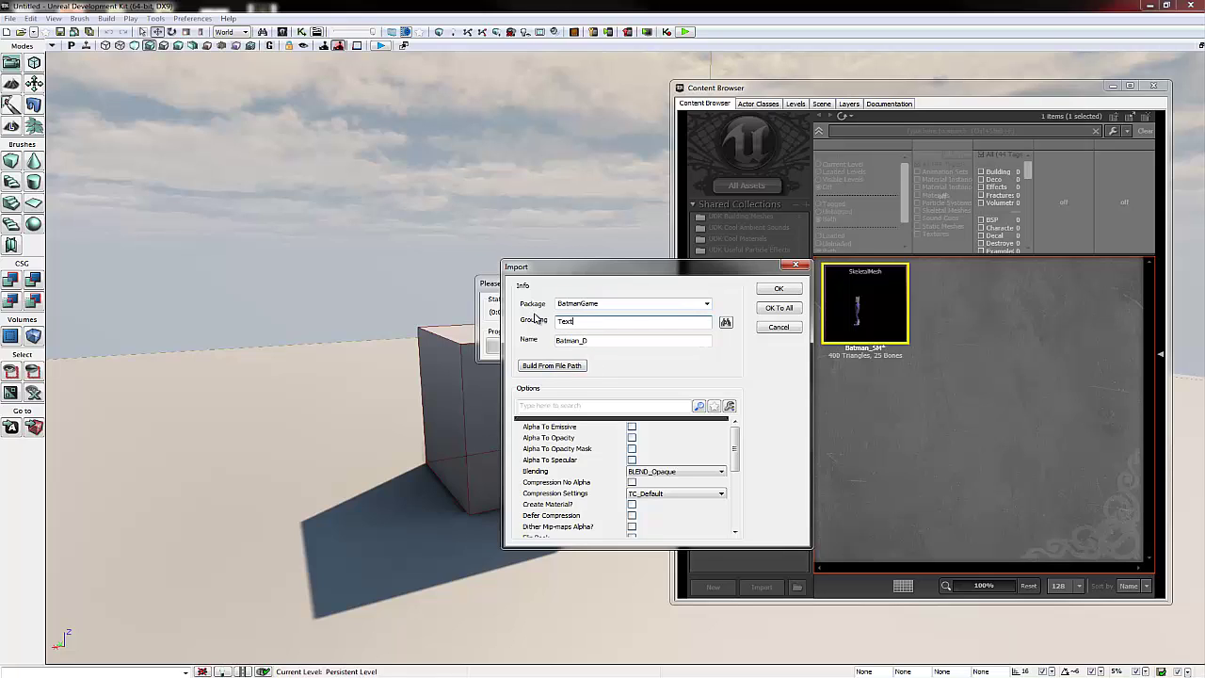
key("Tab")
left_click(769, 289)
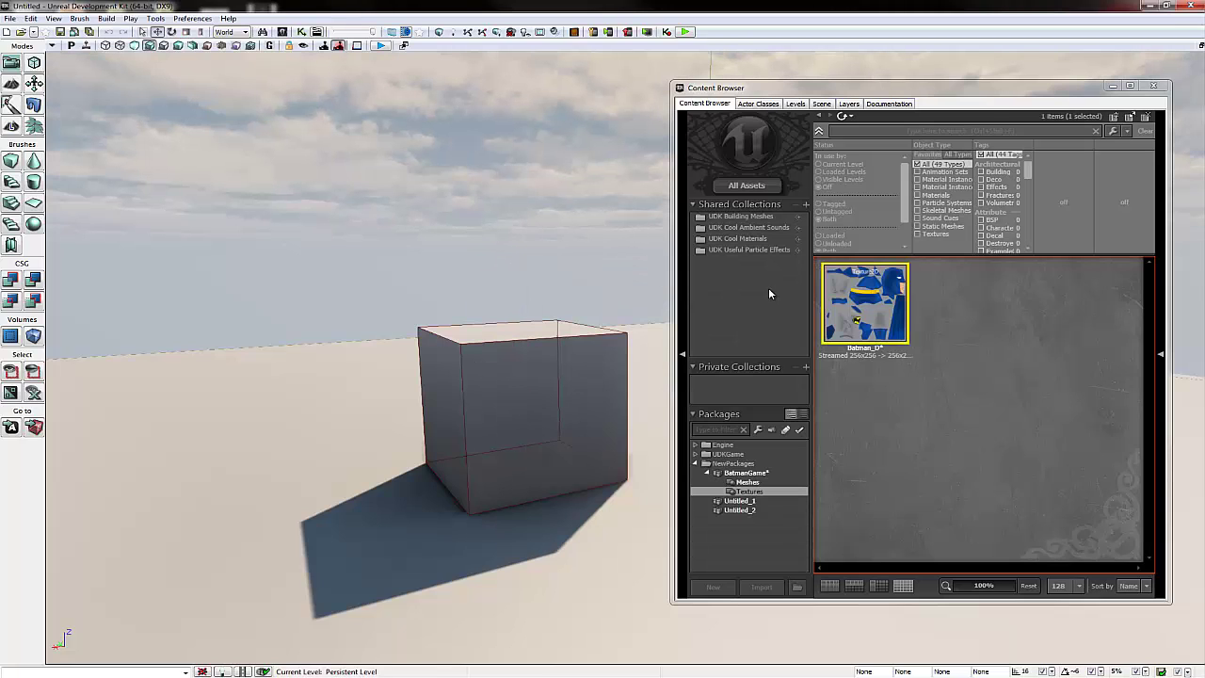
Create the Batman_Mat material from the Batman_D texture in BatmanGame's Materials group
left_click_drag(833, 94, 640, 86)
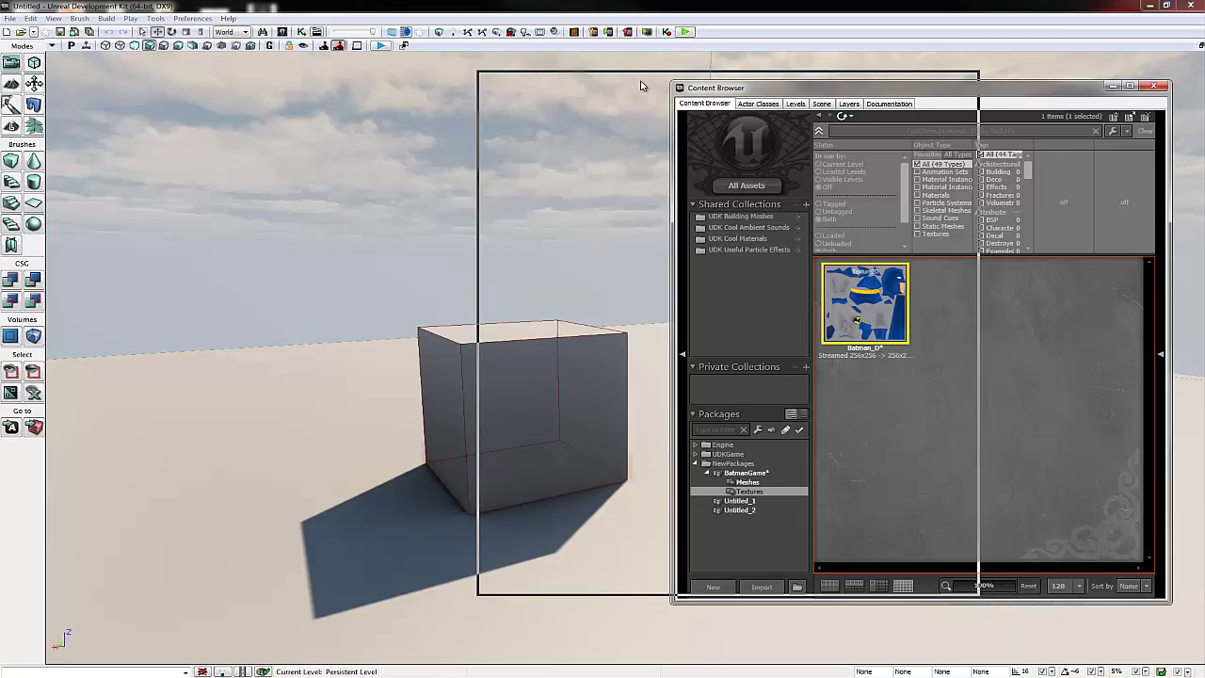
right_click(675, 276)
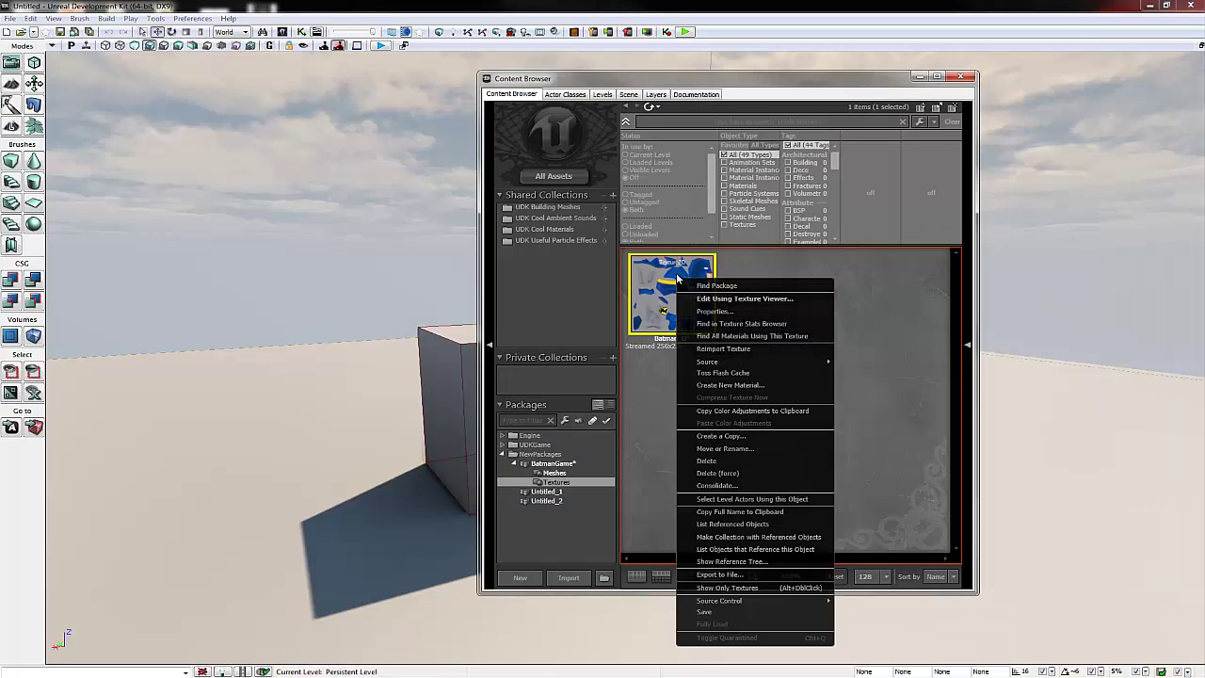
left_click(730, 386)
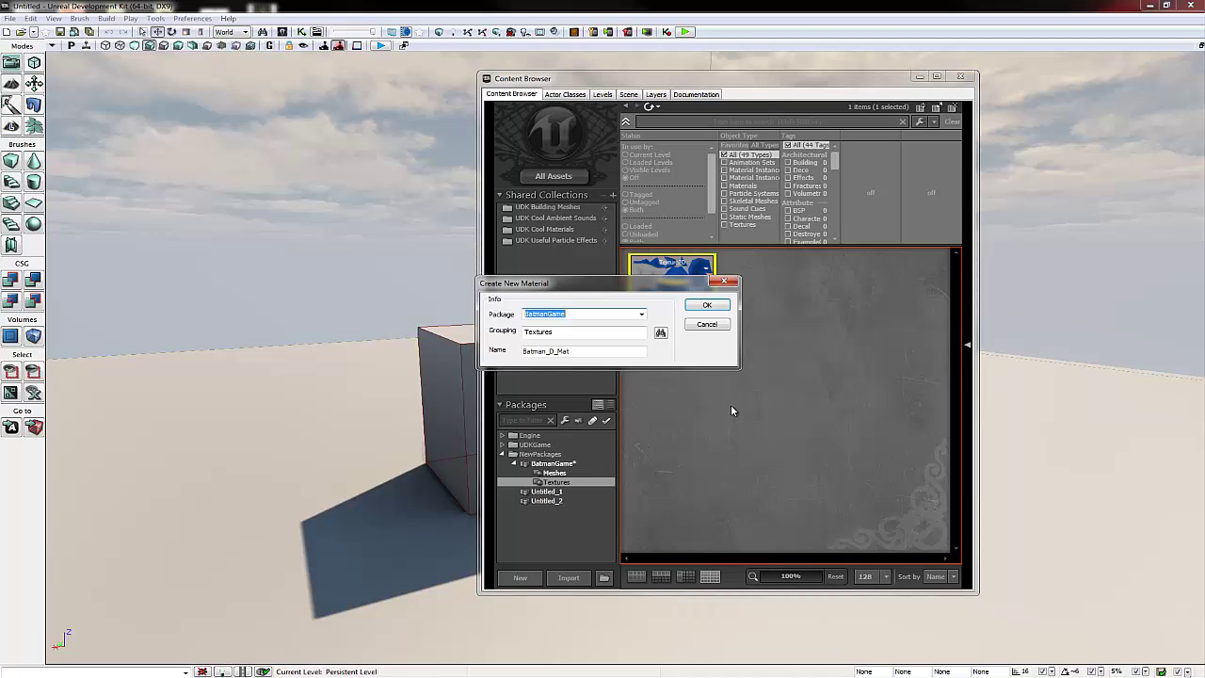
double_click(557, 333)
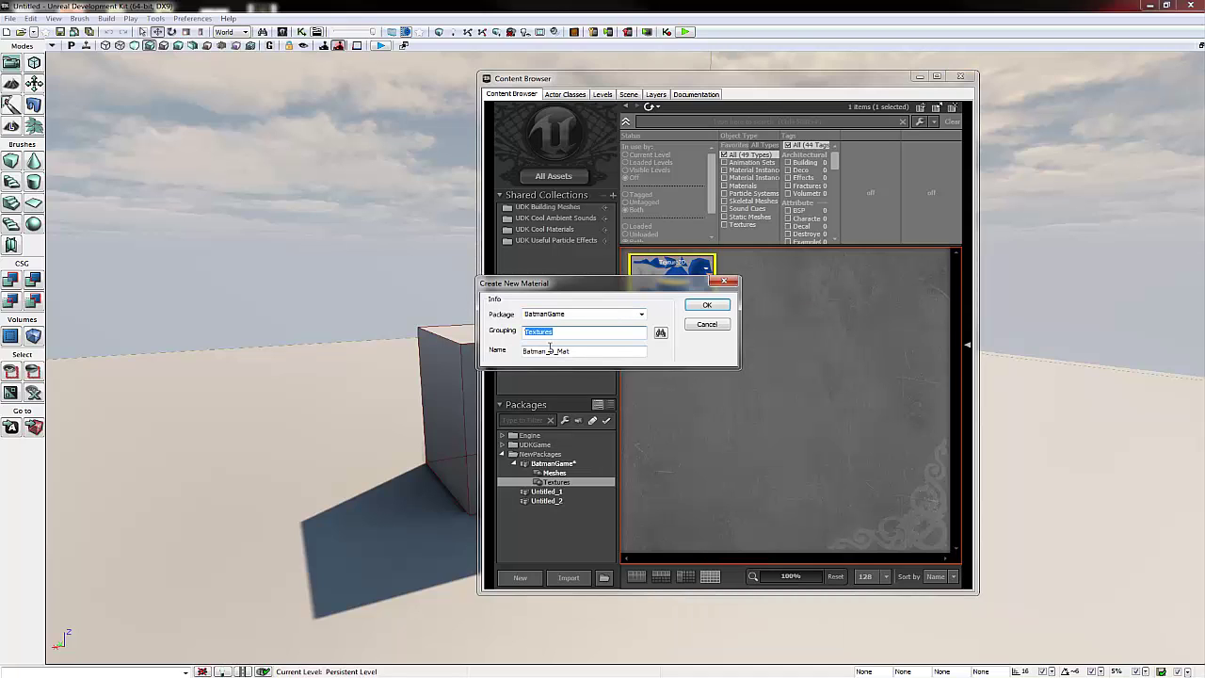
type("Materials")
left_click(550, 351)
left_click(707, 304)
mouse_move(686, 279)
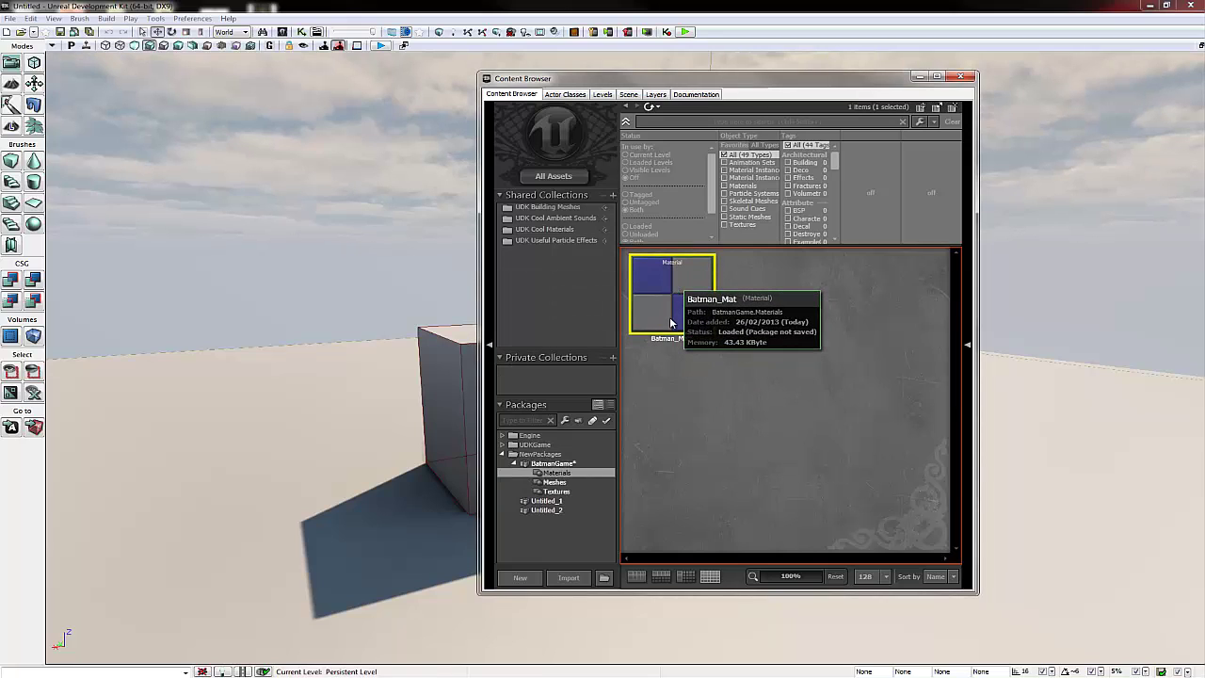
Connect the Batman_D texture sample's RGB output to Batman_Mat's Diffuse and apply the changes
double_click(671, 323)
left_click(407, 235)
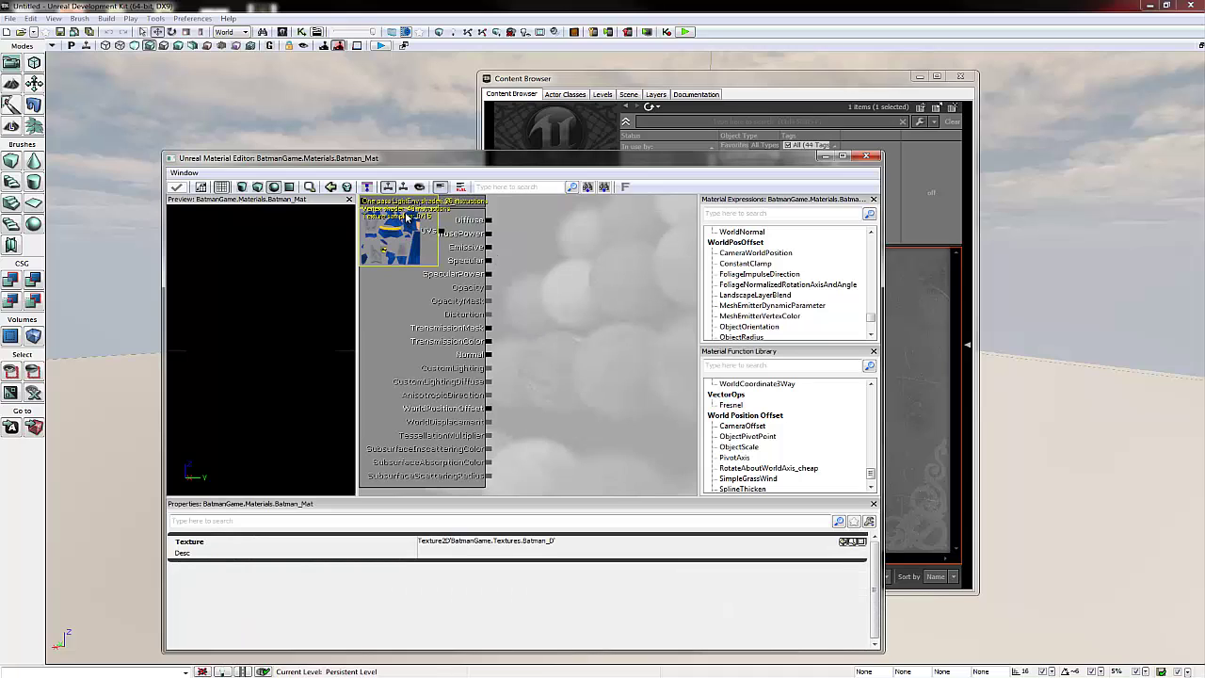
left_click_drag(409, 213, 686, 253)
left_click_drag(487, 235, 628, 260)
left_click(176, 186)
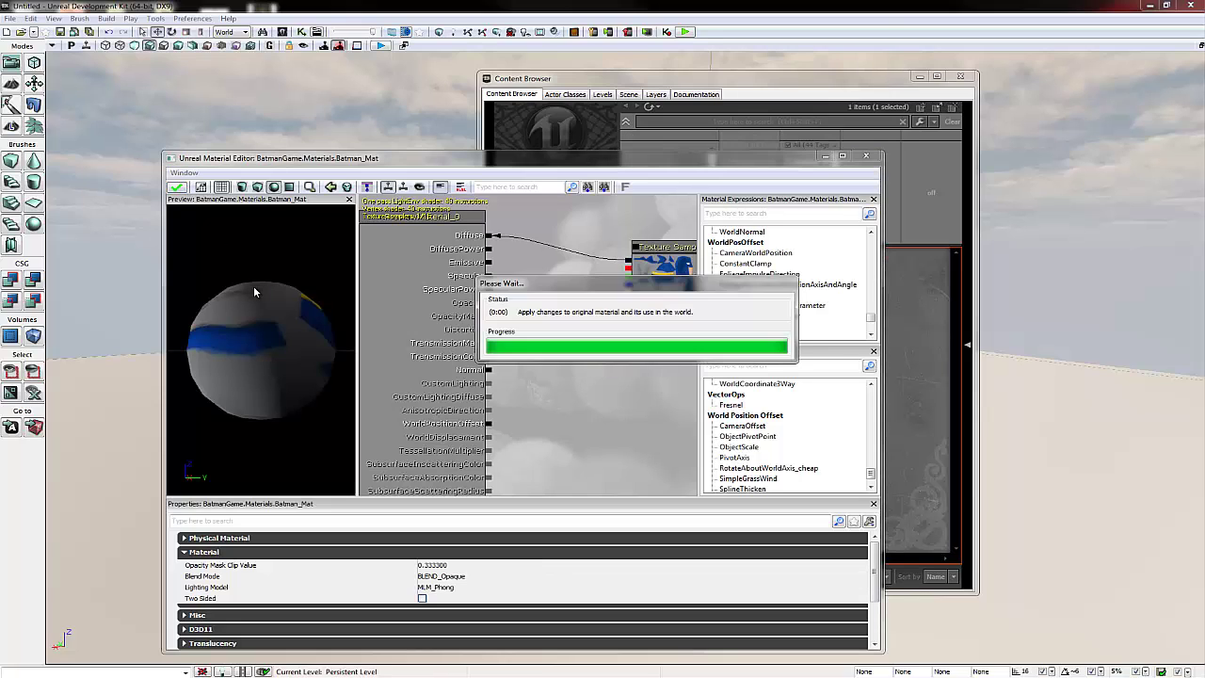
Close the material editor and copy Batman_Mat's full name to the clipboard
left_click(864, 158)
right_click(659, 297)
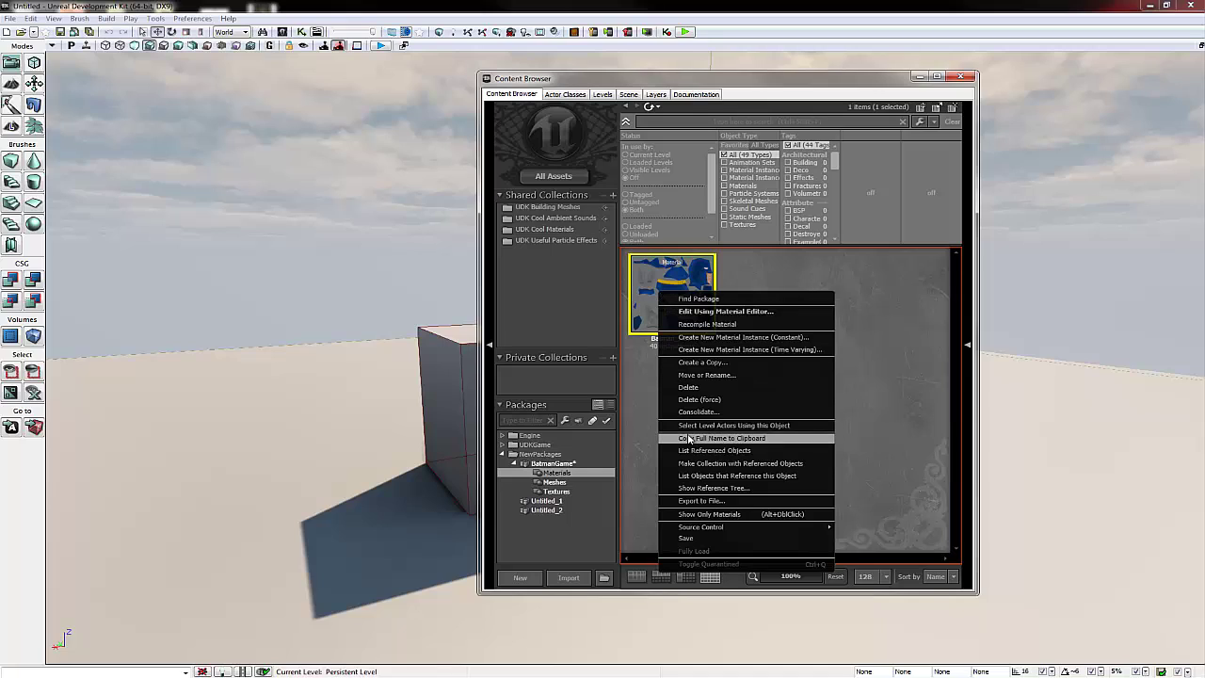
left_click(737, 439)
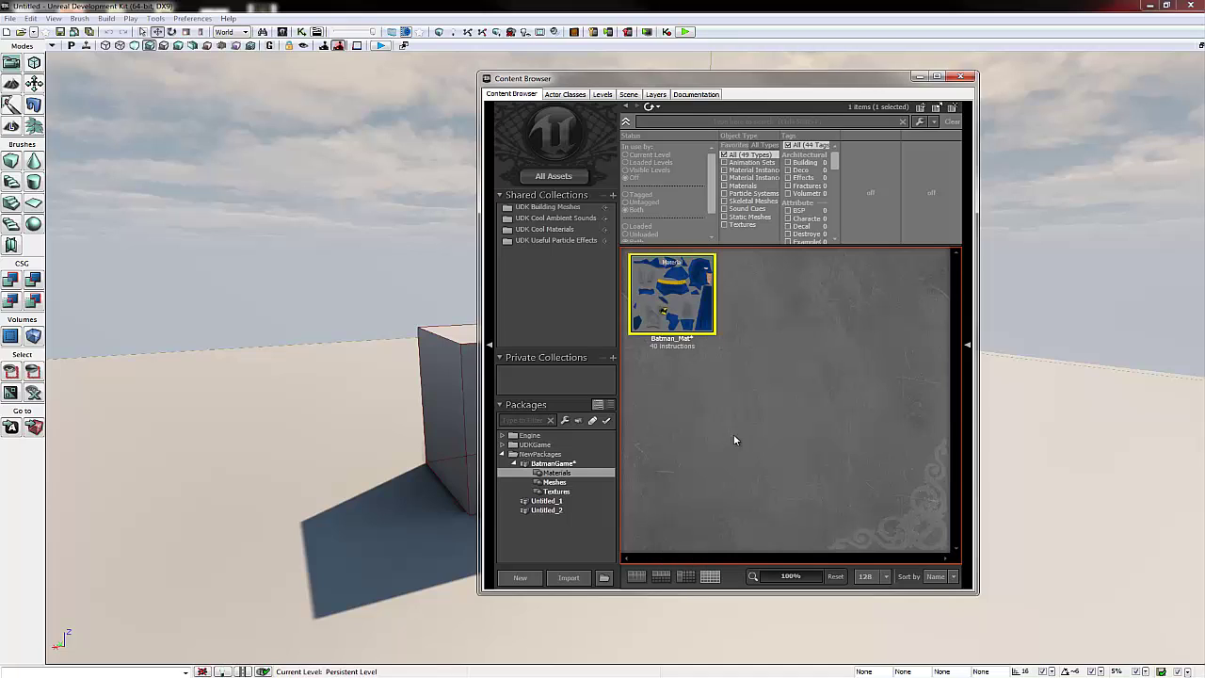
Open Batman_SM from the Meshes group in the AnimSet Editor
left_click(570, 483)
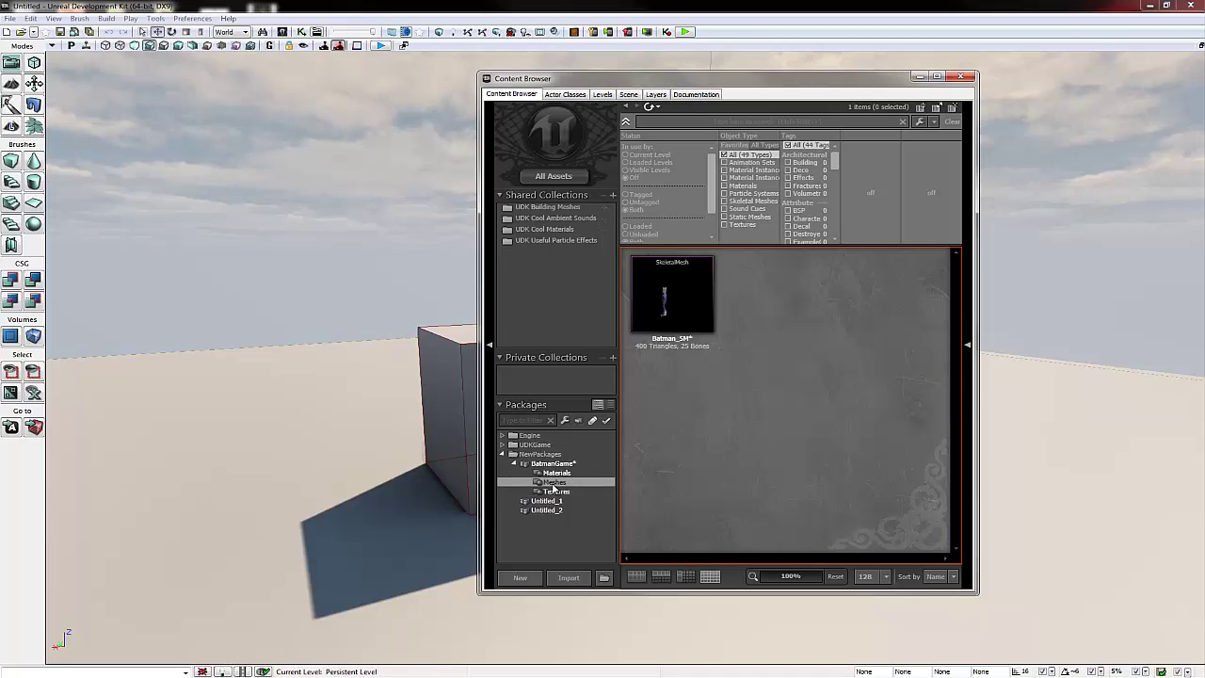
double_click(682, 286)
mouse_move(471, 273)
left_mouse_down()
mouse_move(600, 313)
mouse_move(479, 274)
mouse_move(462, 194)
mouse_move(491, 270)
left_mouse_up()
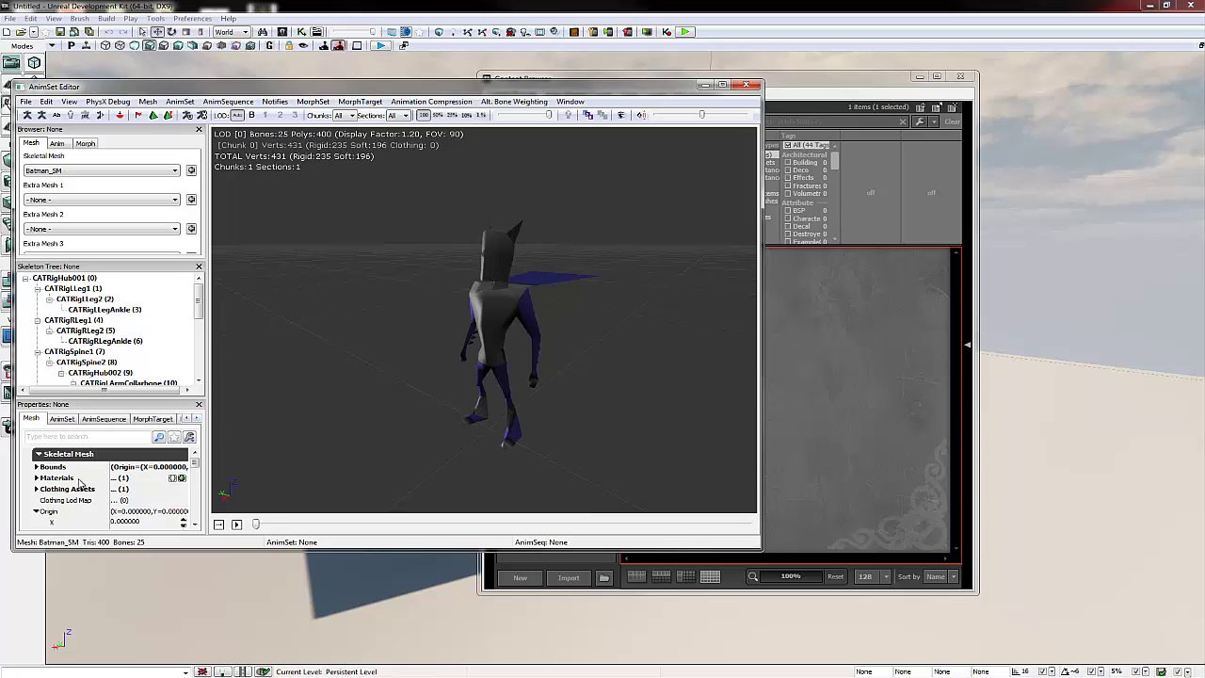
Assign Batman_Mat to the mesh's Materials [0] slot and orbit to view the textured suit
left_click(36, 513)
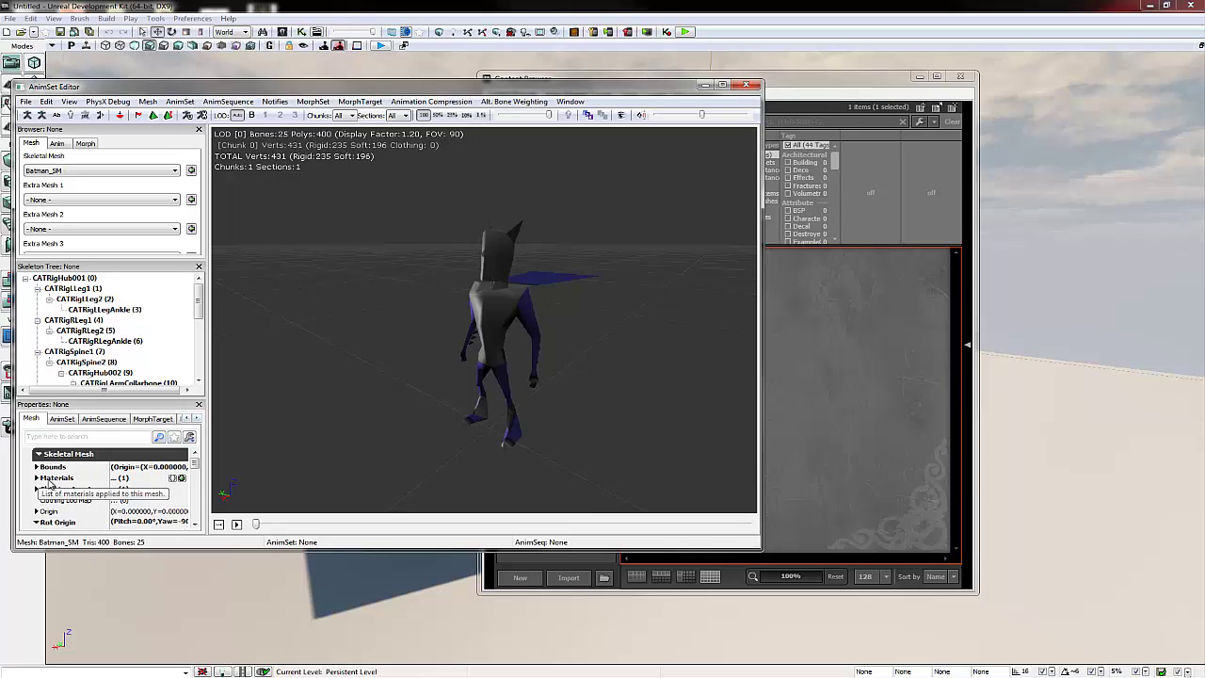
left_click(37, 477)
left_click(151, 490)
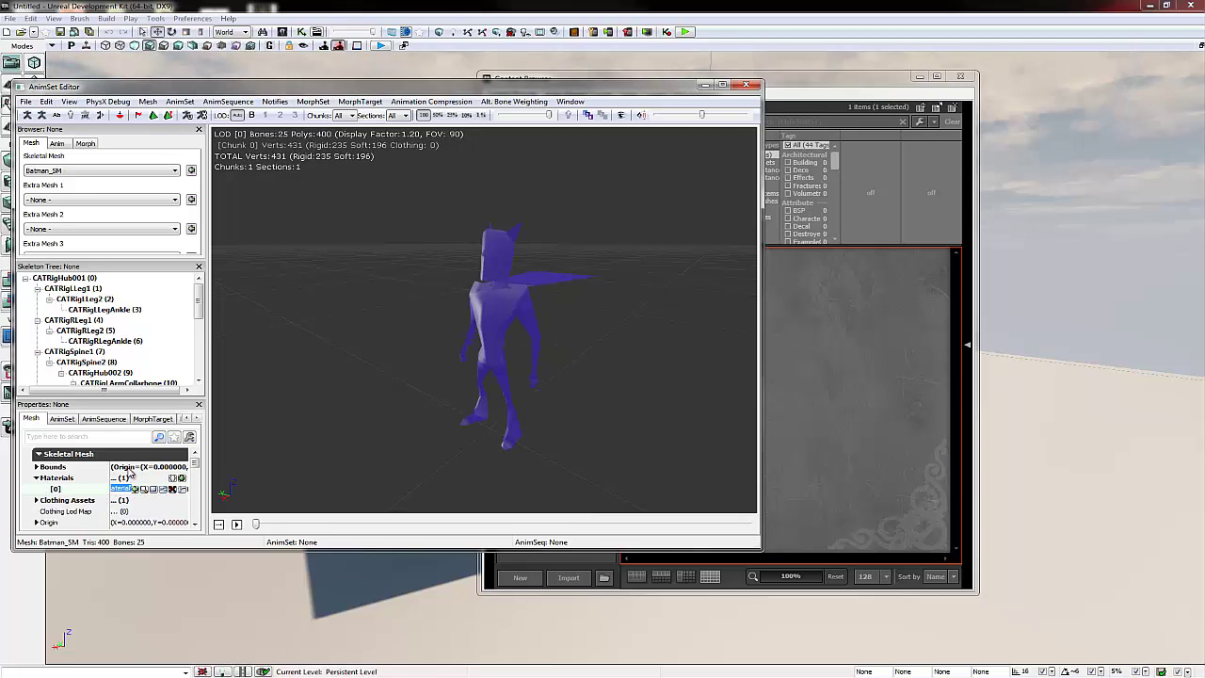
left_click(135, 489)
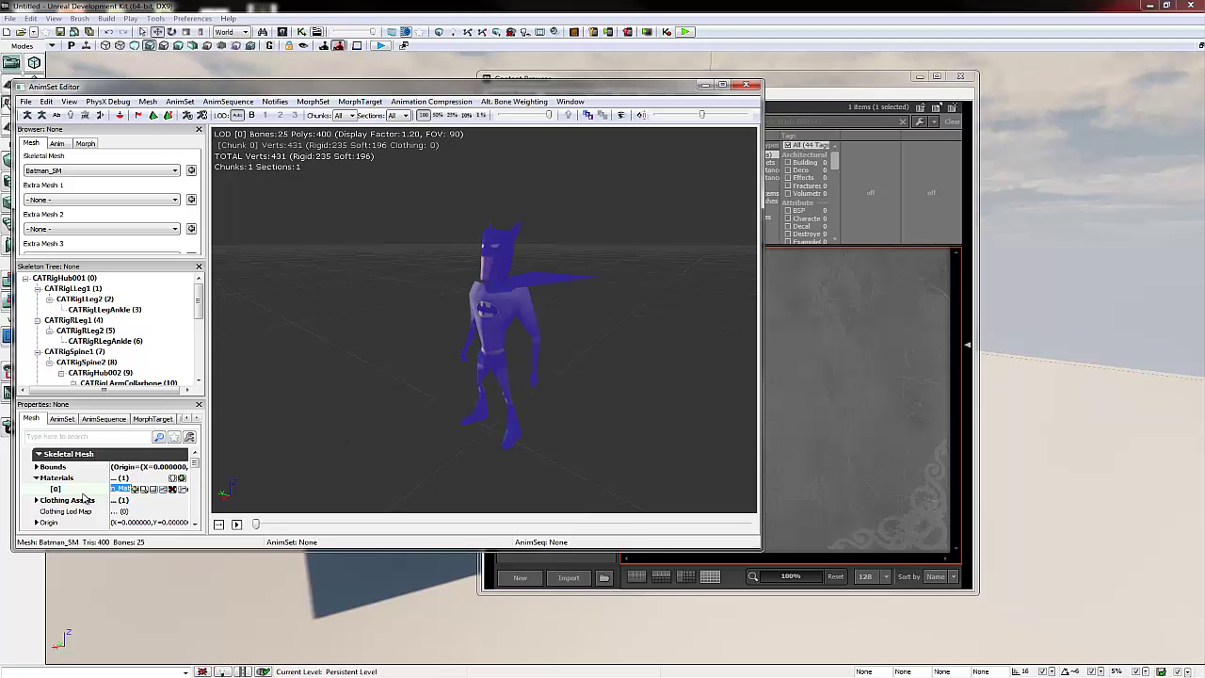
left_click(37, 478)
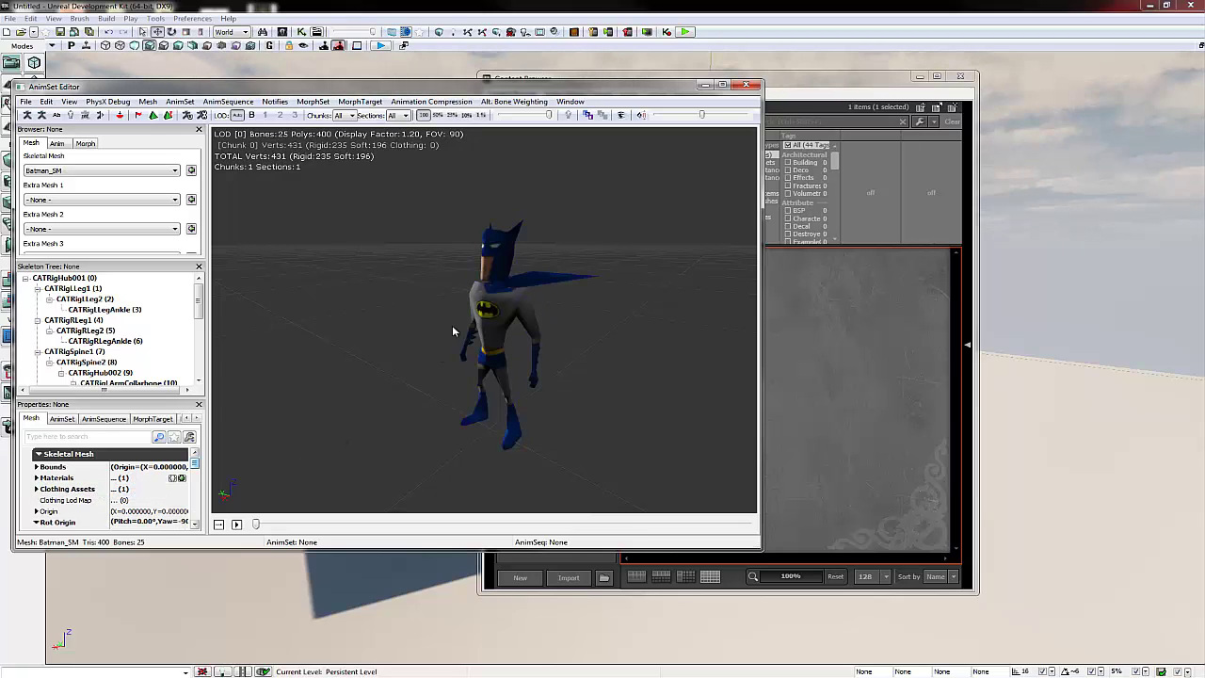
left_click_drag(456, 329, 670, 308)
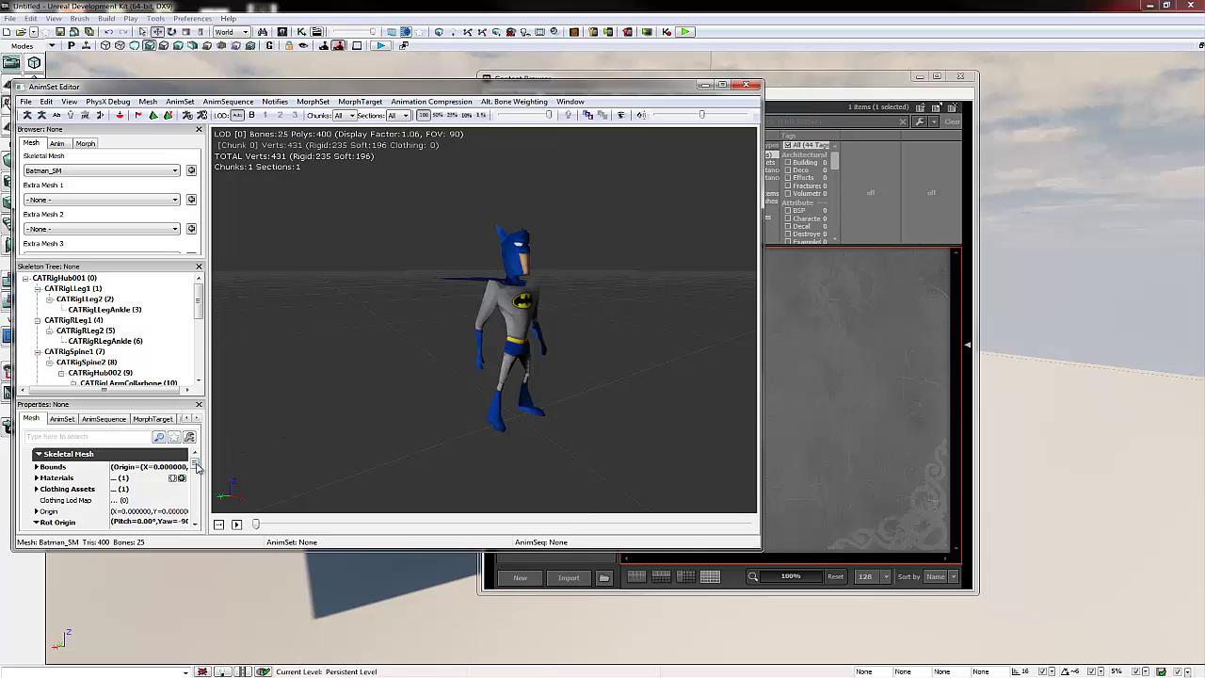
Set Batman_SM's Origin Z to -51 in the AnimSet Editor properties and view it from the front
left_click_drag(195, 463, 196, 473)
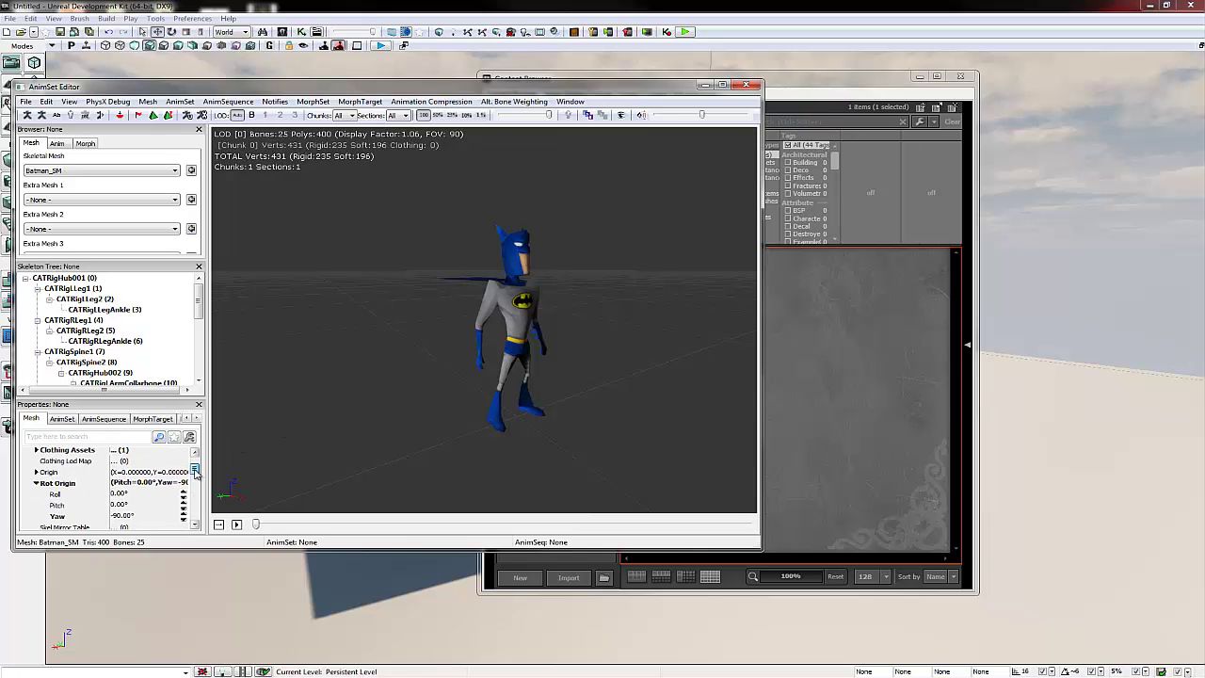
left_click(36, 483)
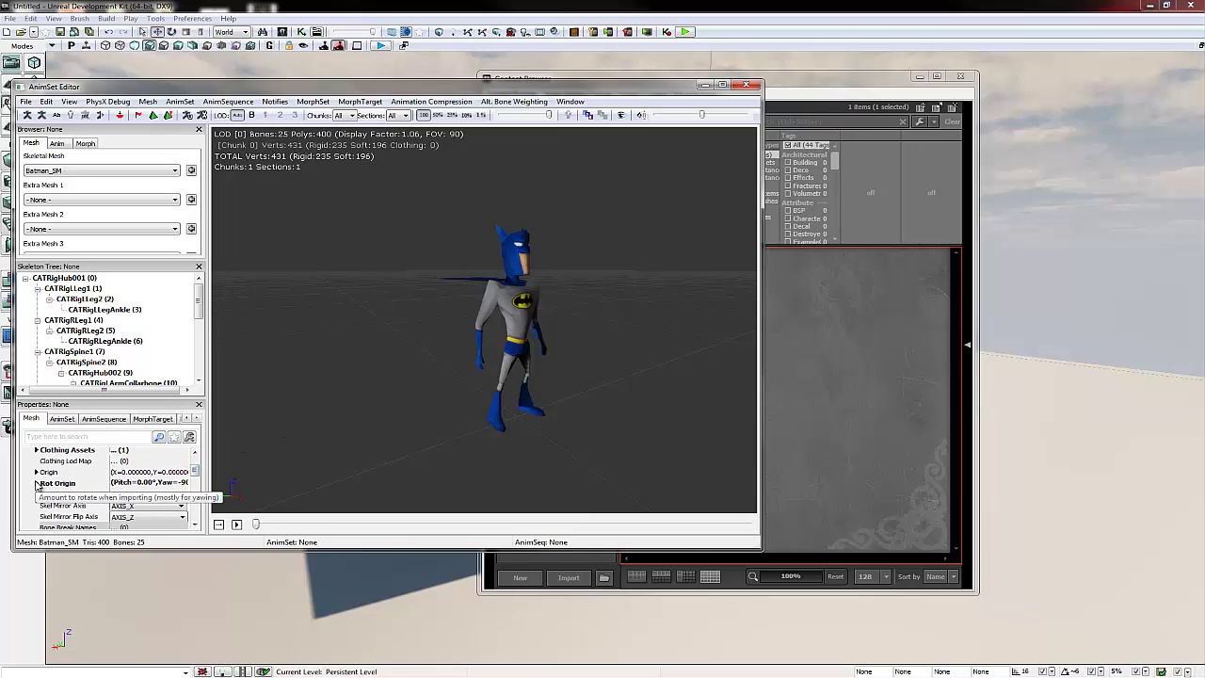
scroll(61, 476, "up", 1)
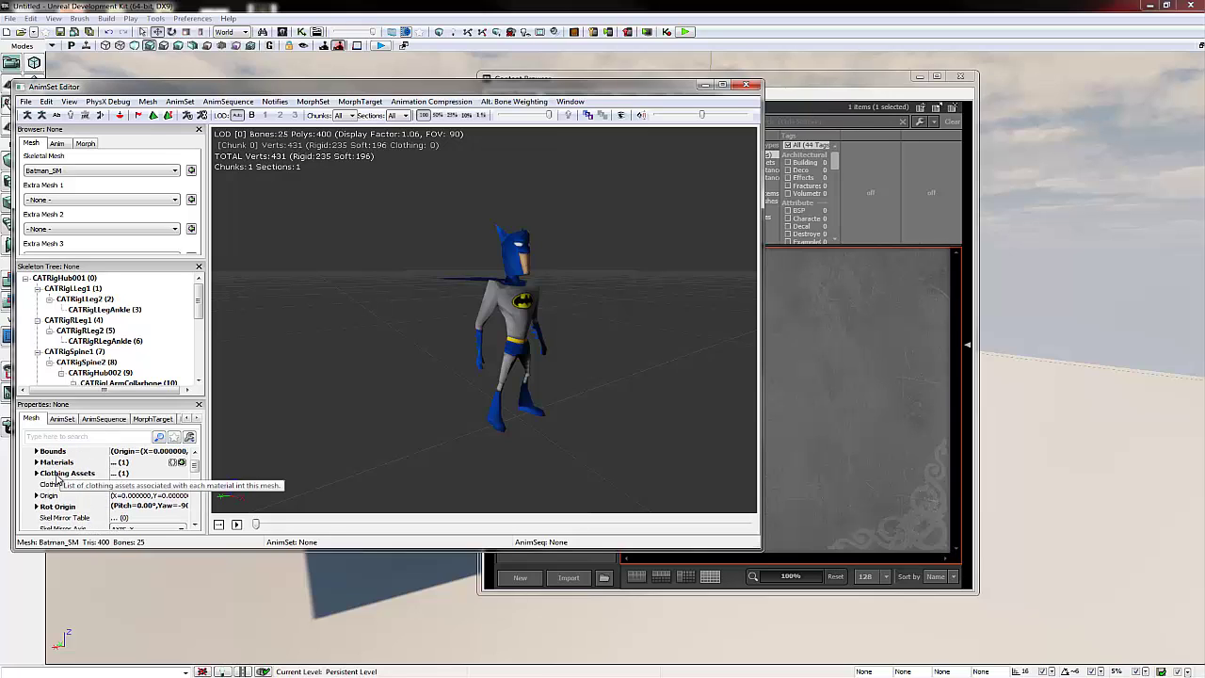
left_click(37, 496)
scroll(43, 506, "down", 1)
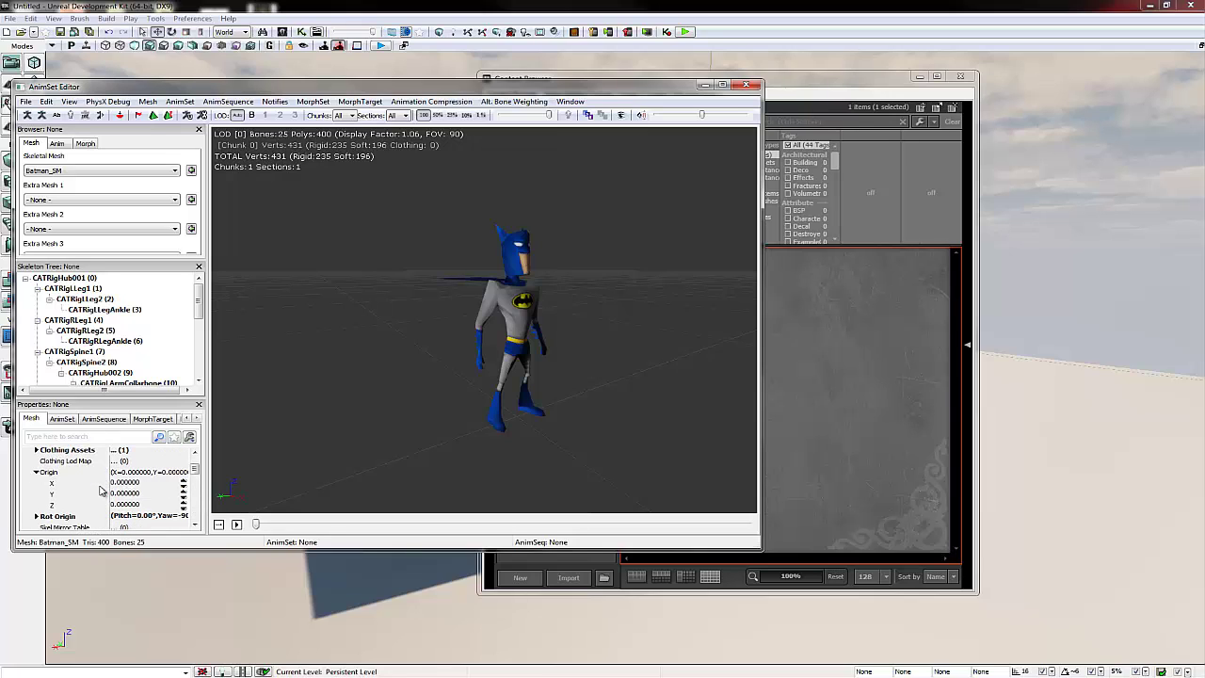
left_click(119, 506)
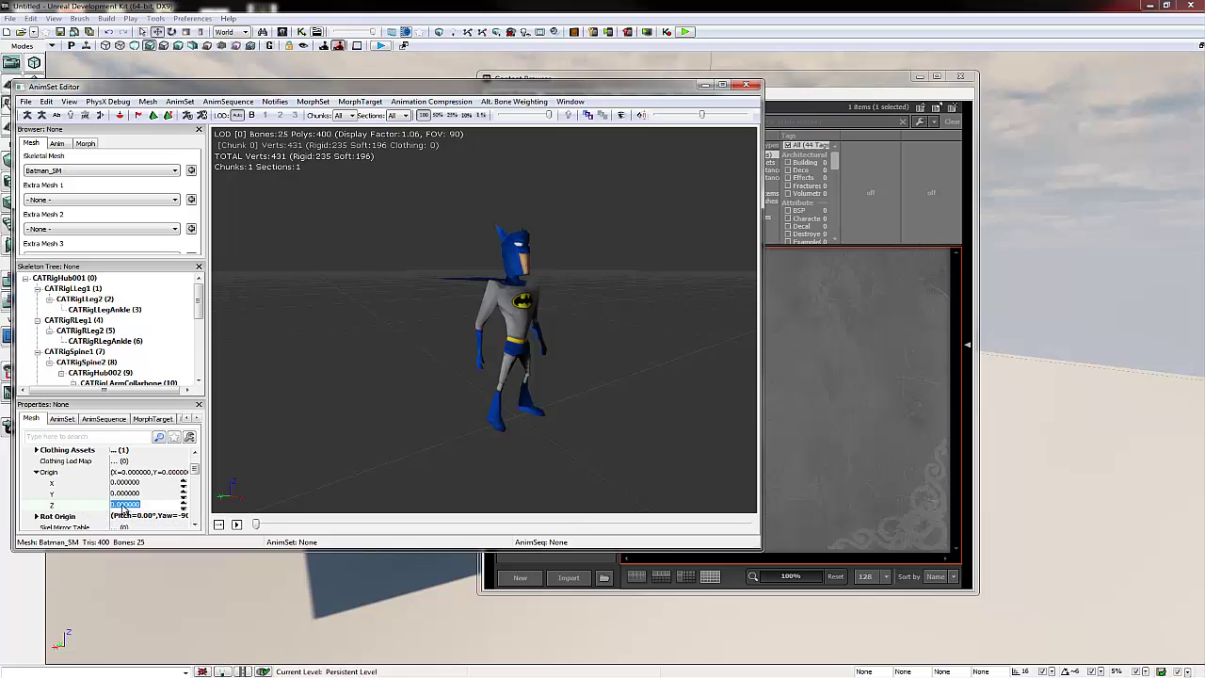
key("BackSpace")
type("-51")
key("Return")
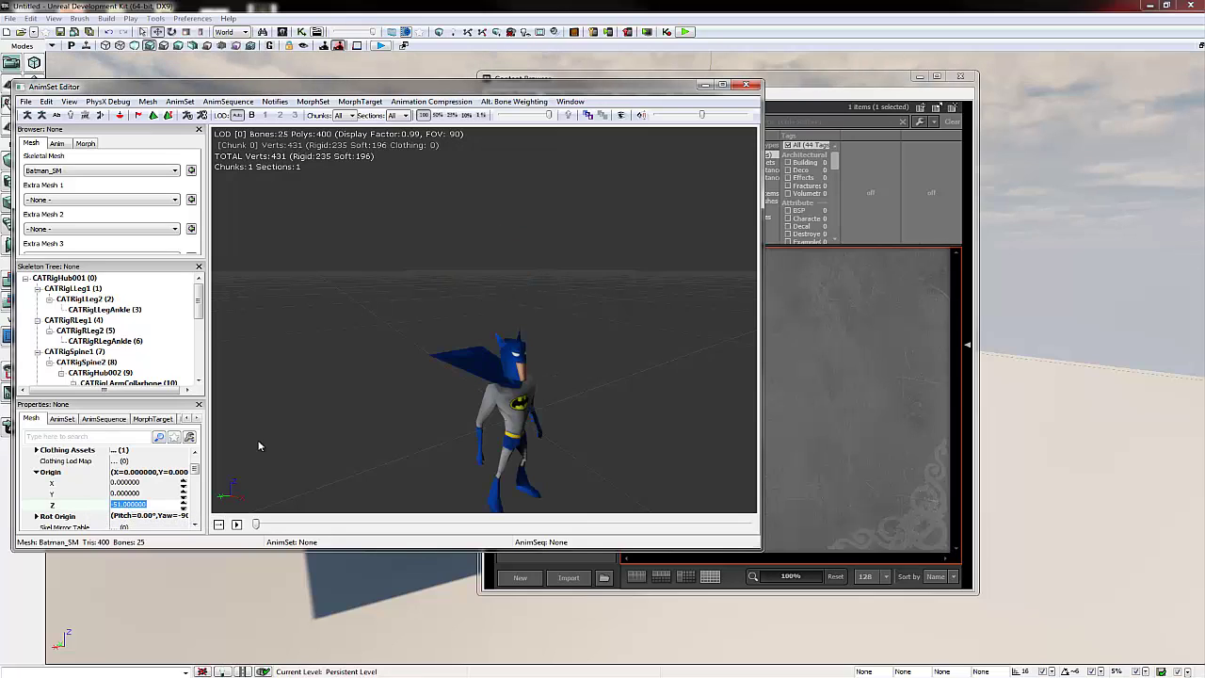
left_click_drag(278, 431, 358, 310)
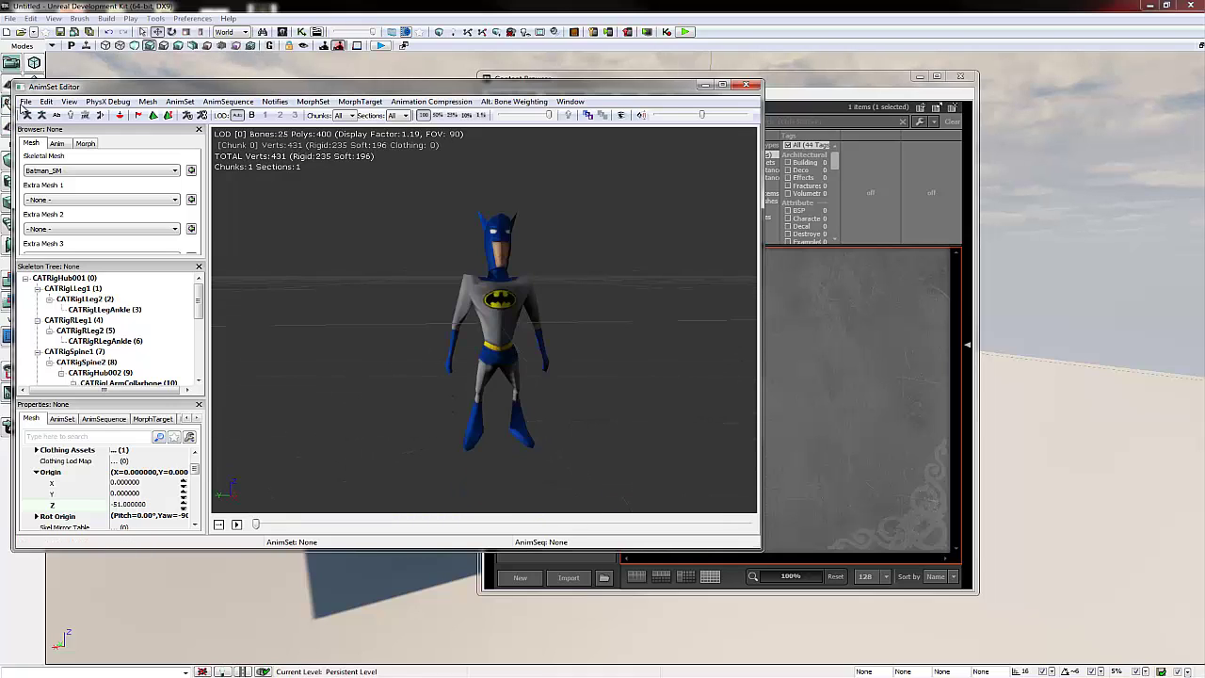
Create the Batman_AS AnimSet in BatmanGame under the AnimSets group via File > New AnimSet
left_click(26, 101)
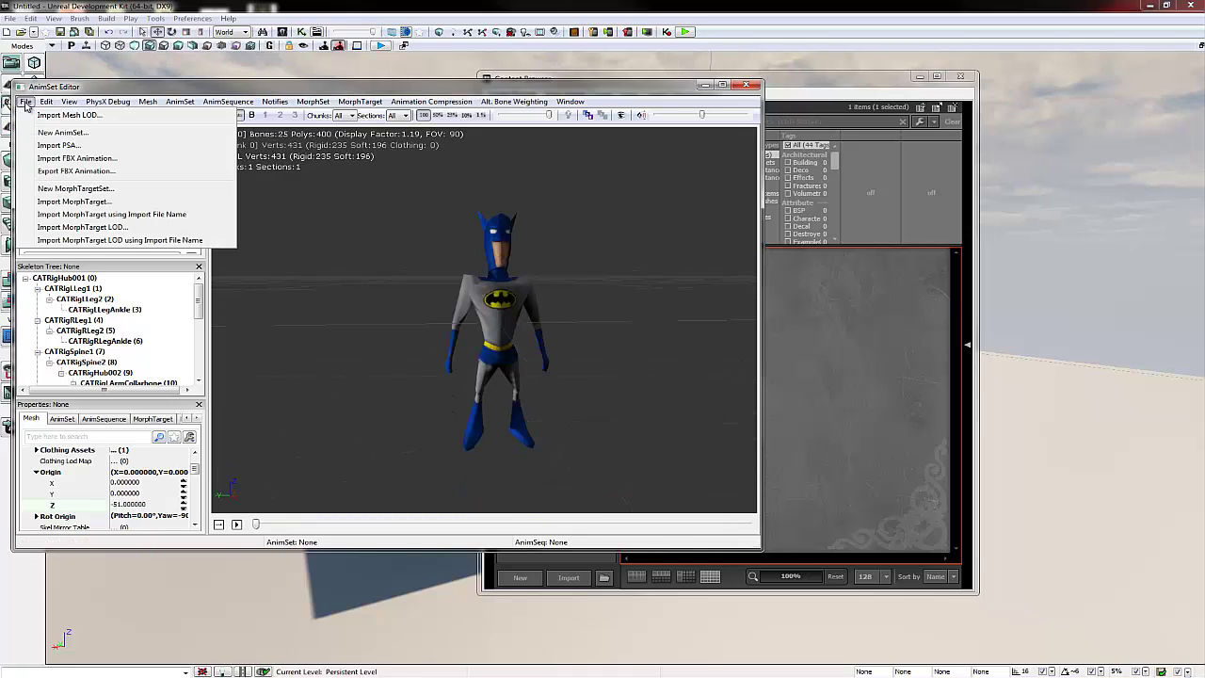
left_click(85, 135)
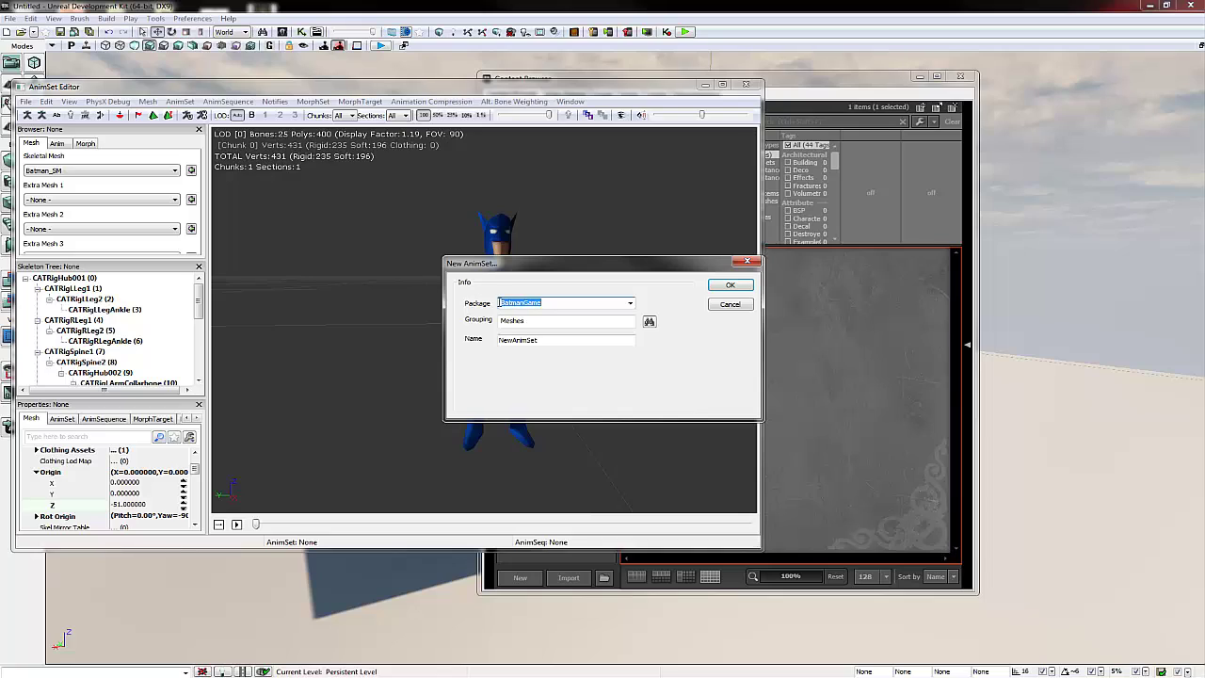
double_click(523, 323)
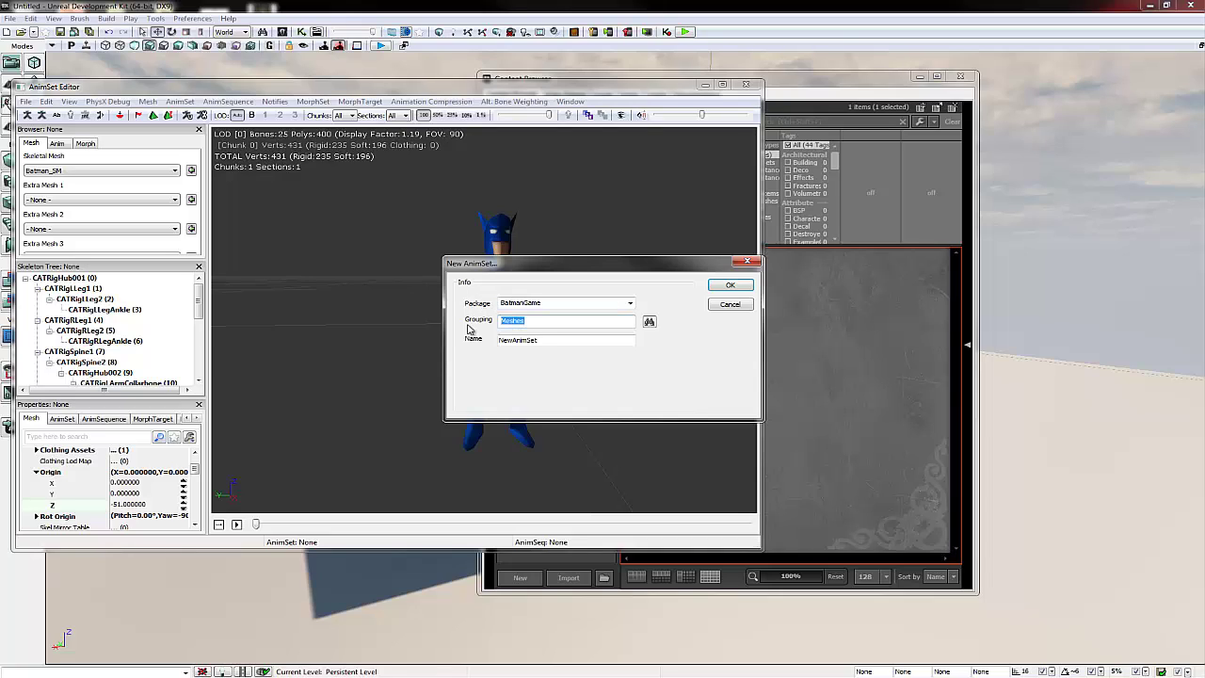
type("AnimSets")
double_click(565, 340)
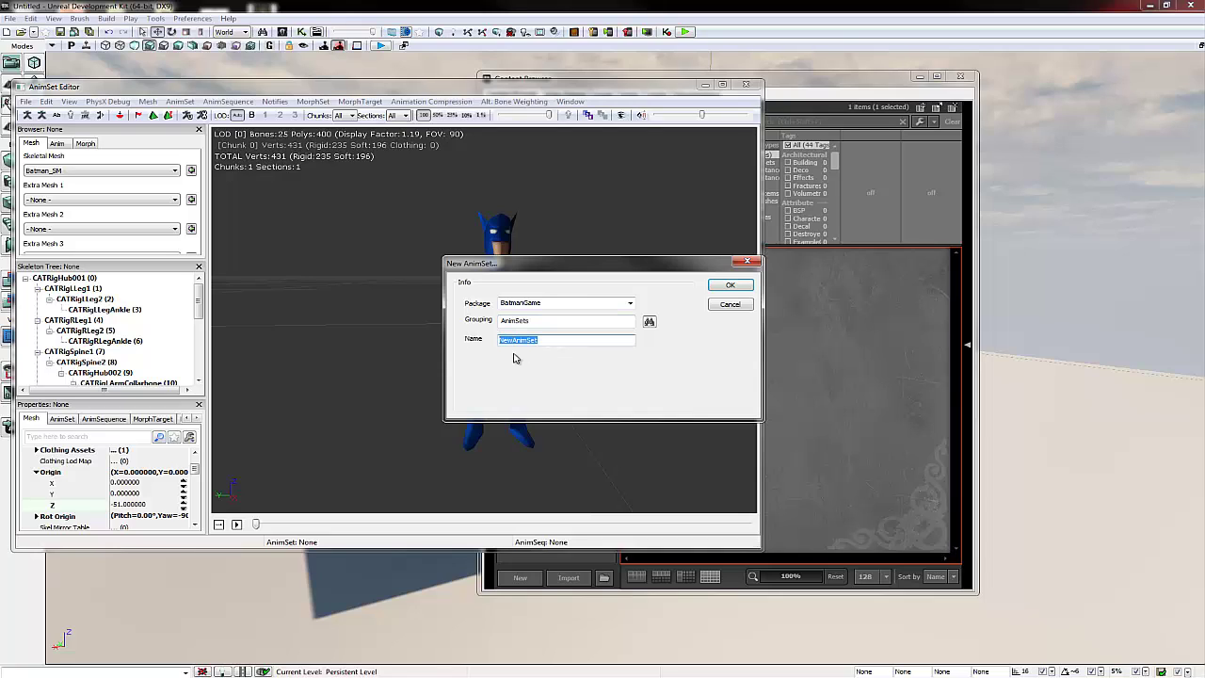
type("Batman_AS")
left_click(713, 287)
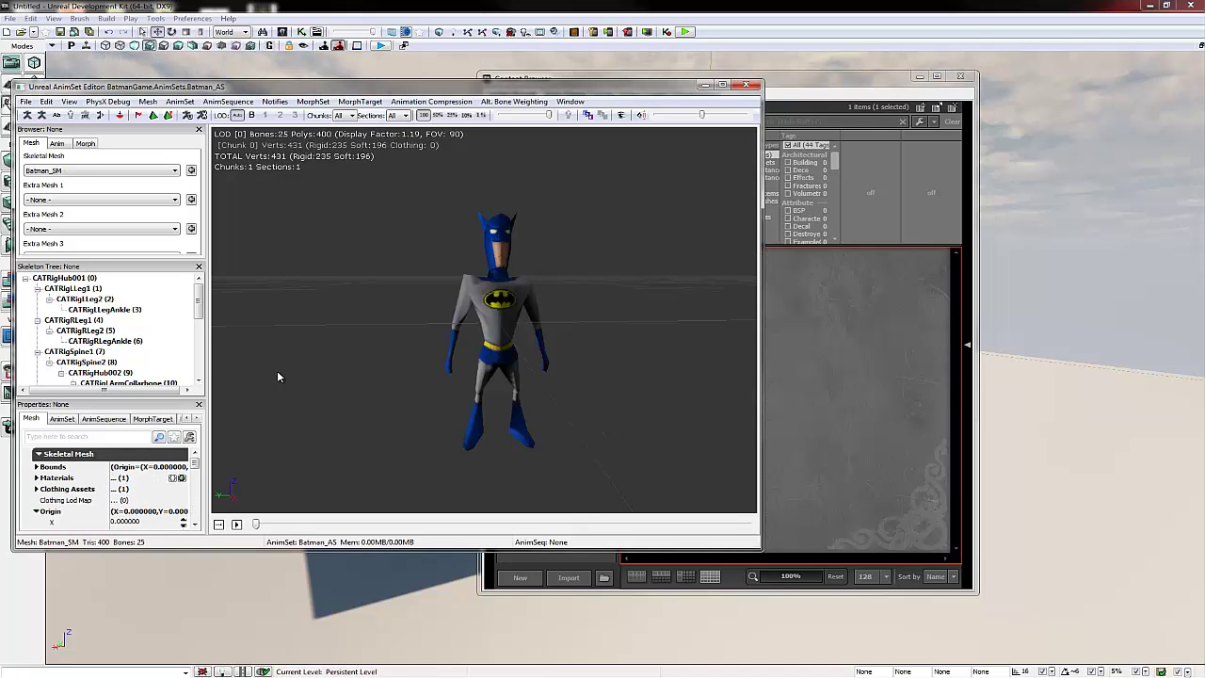
Select Batman_Idle.FBX and Batman_Run.FBX in BatmanGame\Animations for FBX animation import
left_click(25, 101)
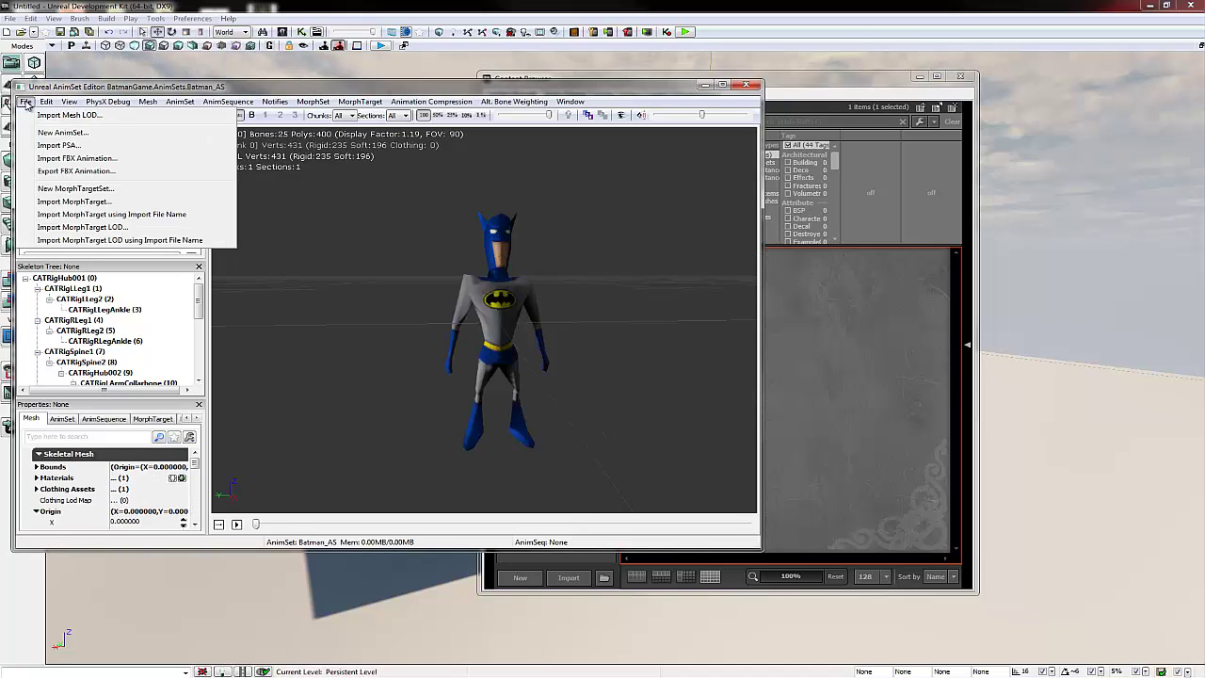
left_click(81, 160)
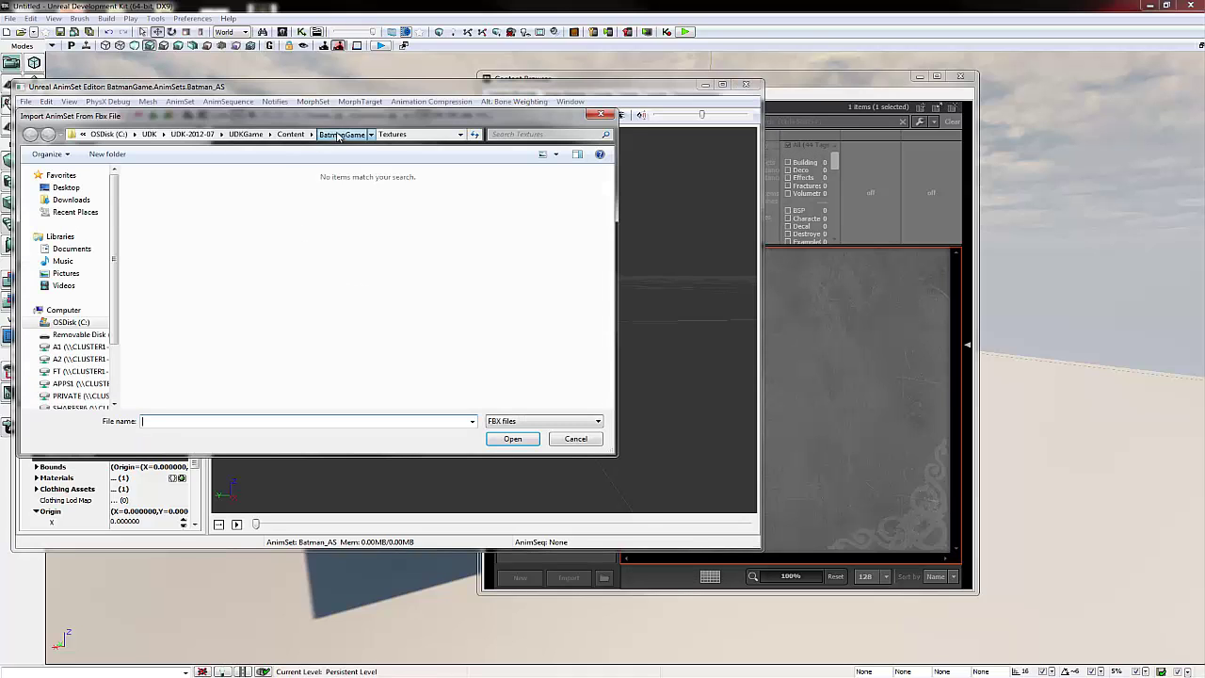
left_click(341, 134)
double_click(186, 188)
left_click(177, 191)
left_click(177, 200, "shift")
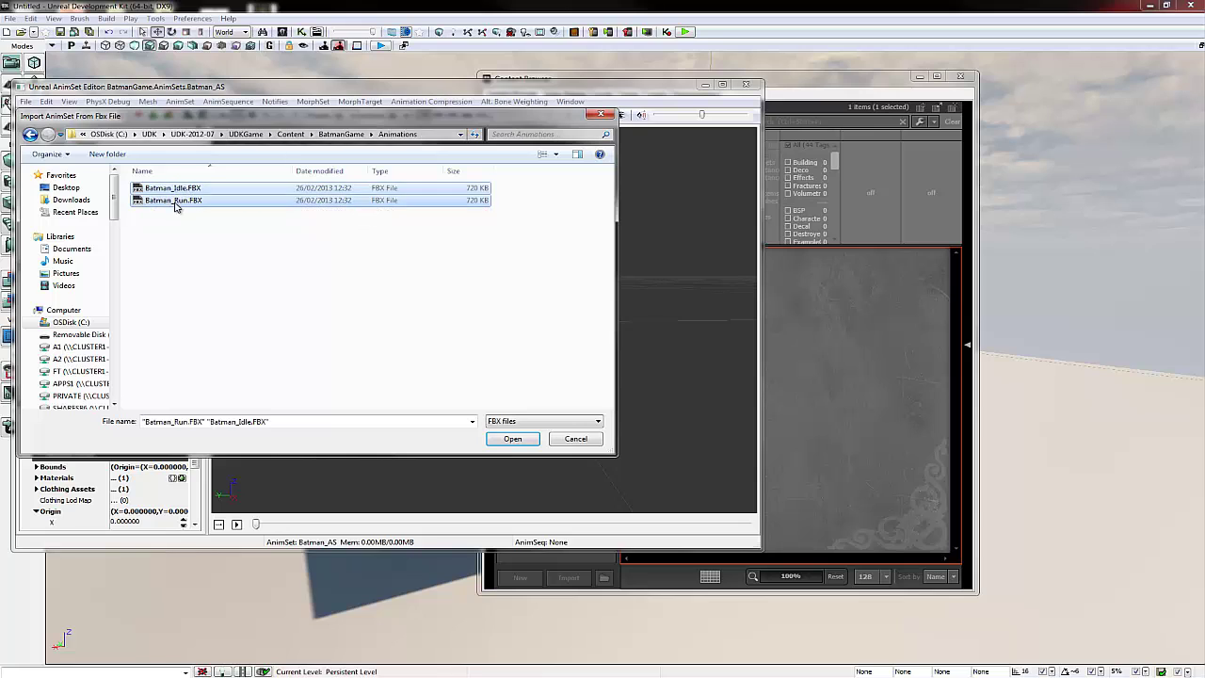
Import both animations, preview Batman_Idle and Batman_Run, then close the AnimSet Editor
left_click(512, 440)
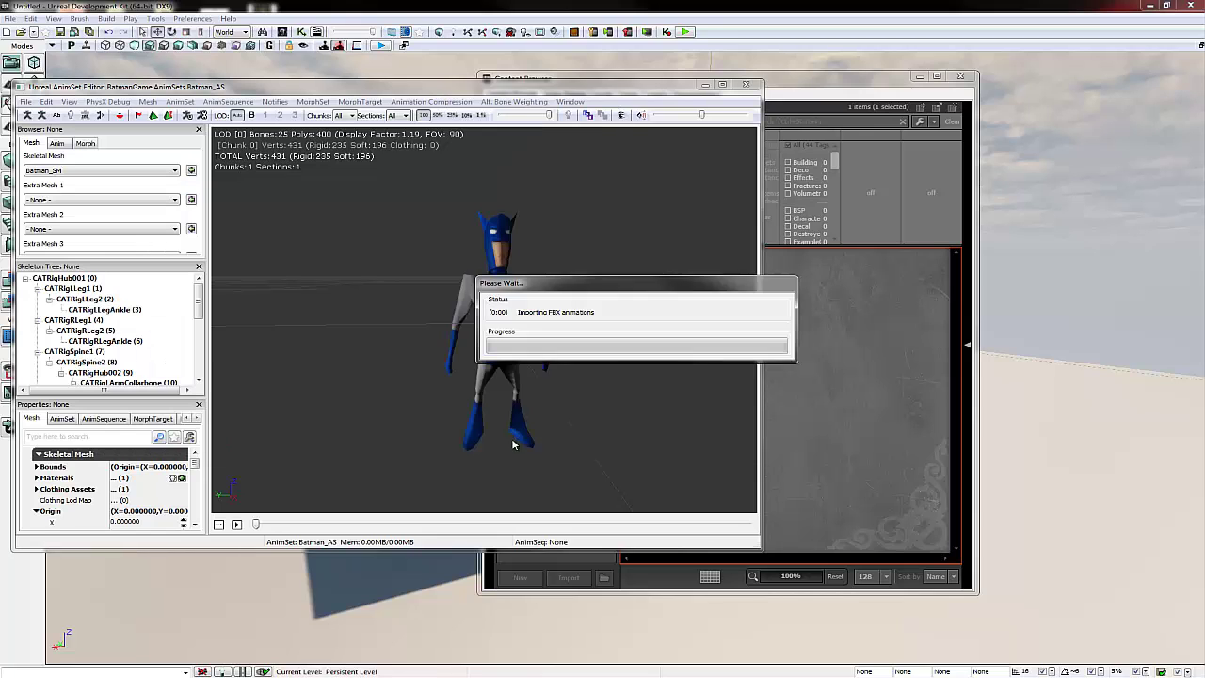
left_click(59, 143)
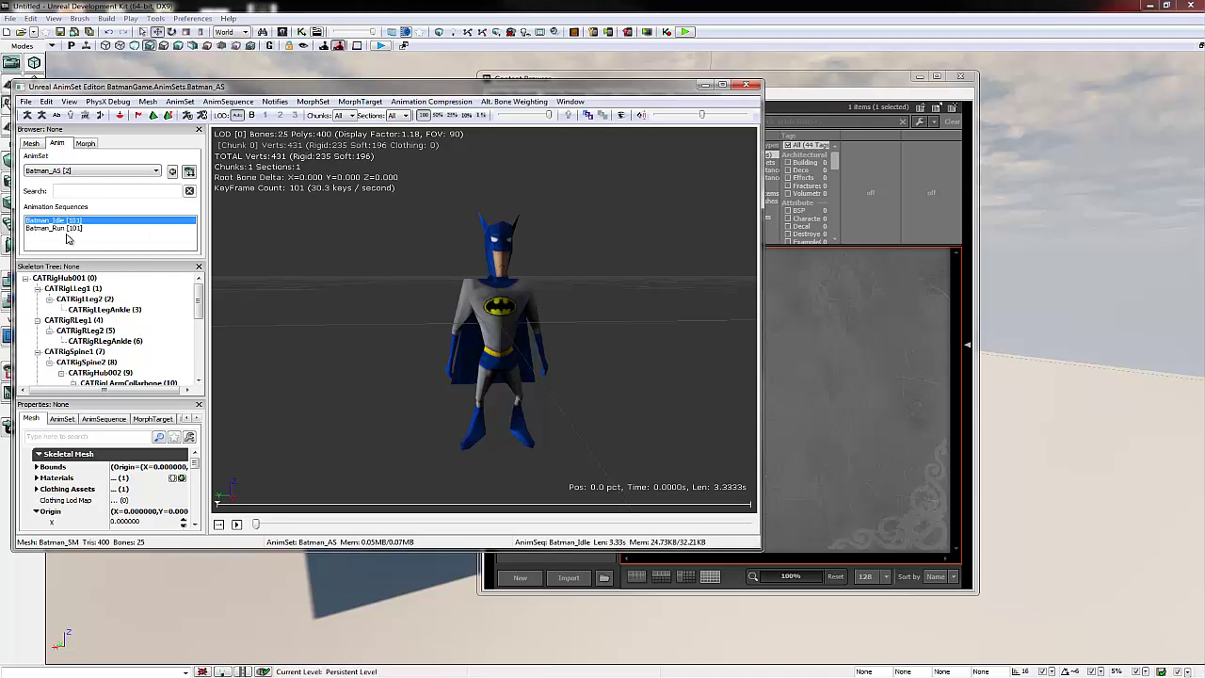
left_click(234, 526)
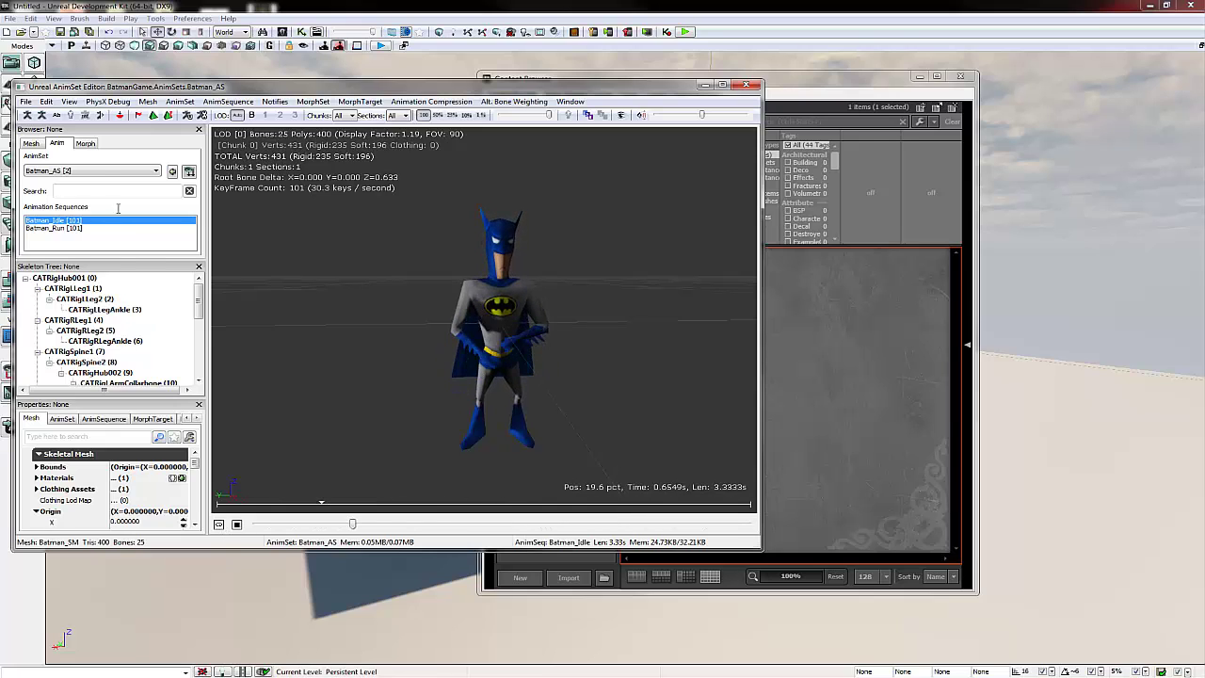
left_click(66, 228)
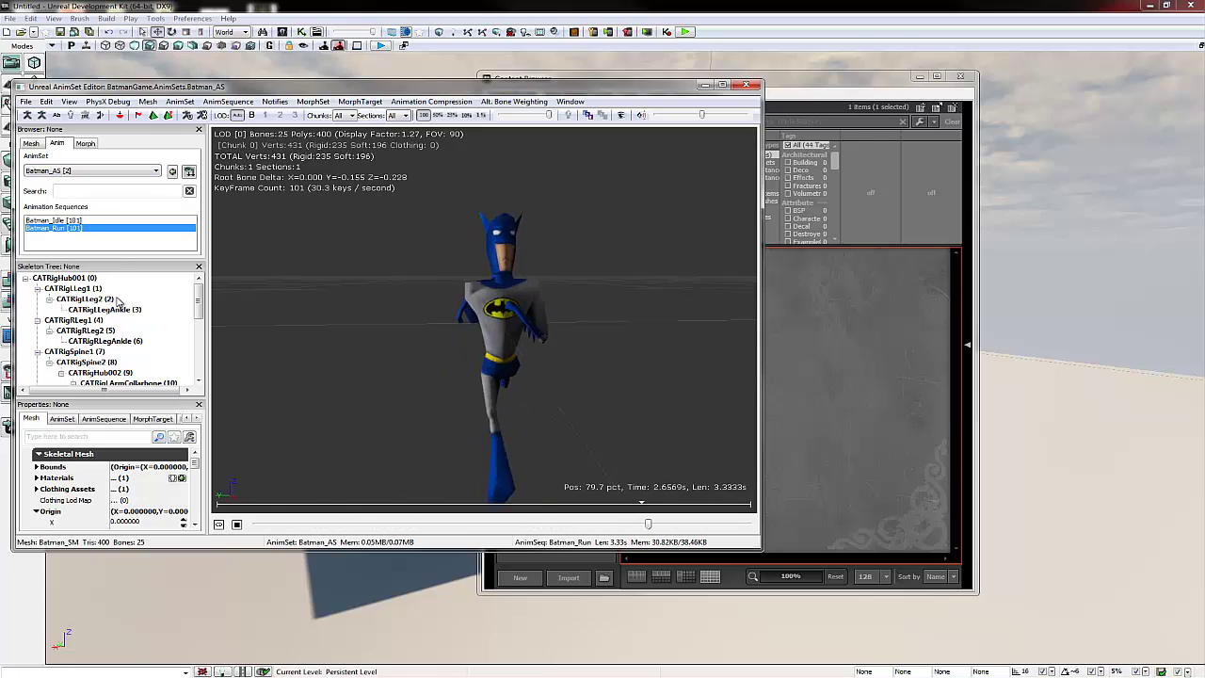
left_click(741, 85)
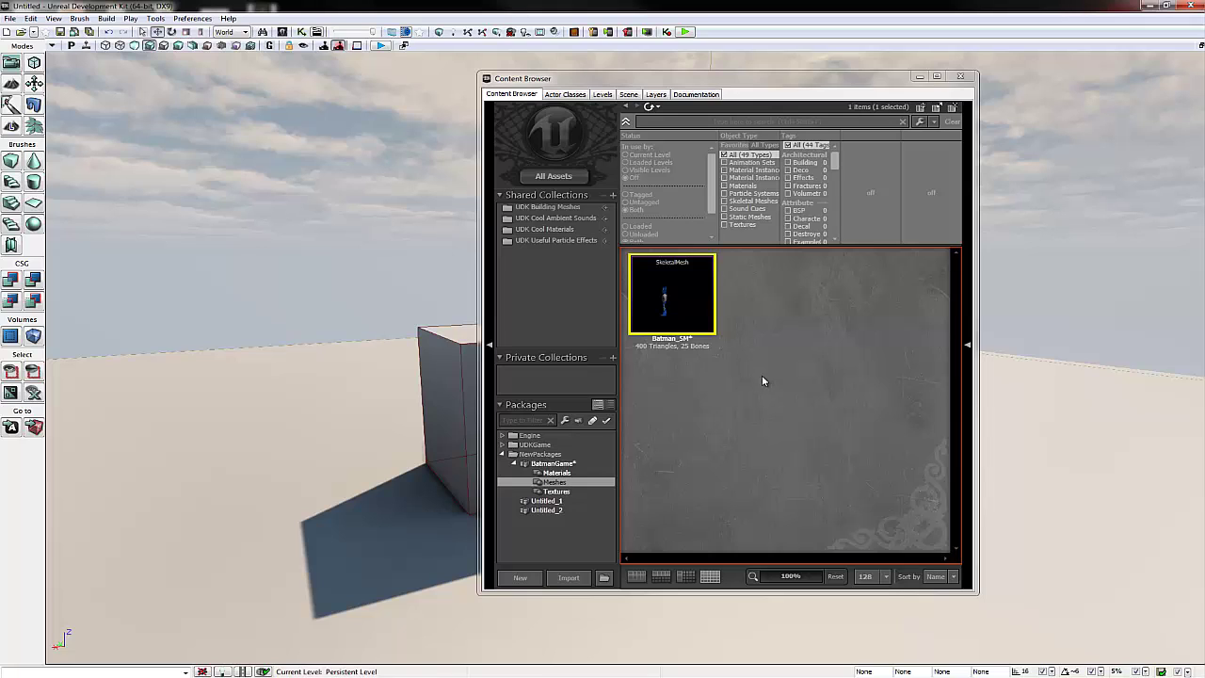
Create the Batman_Physics physics asset for Batman_SM in BatmanGame's Physics group with default settings
right_click(661, 266)
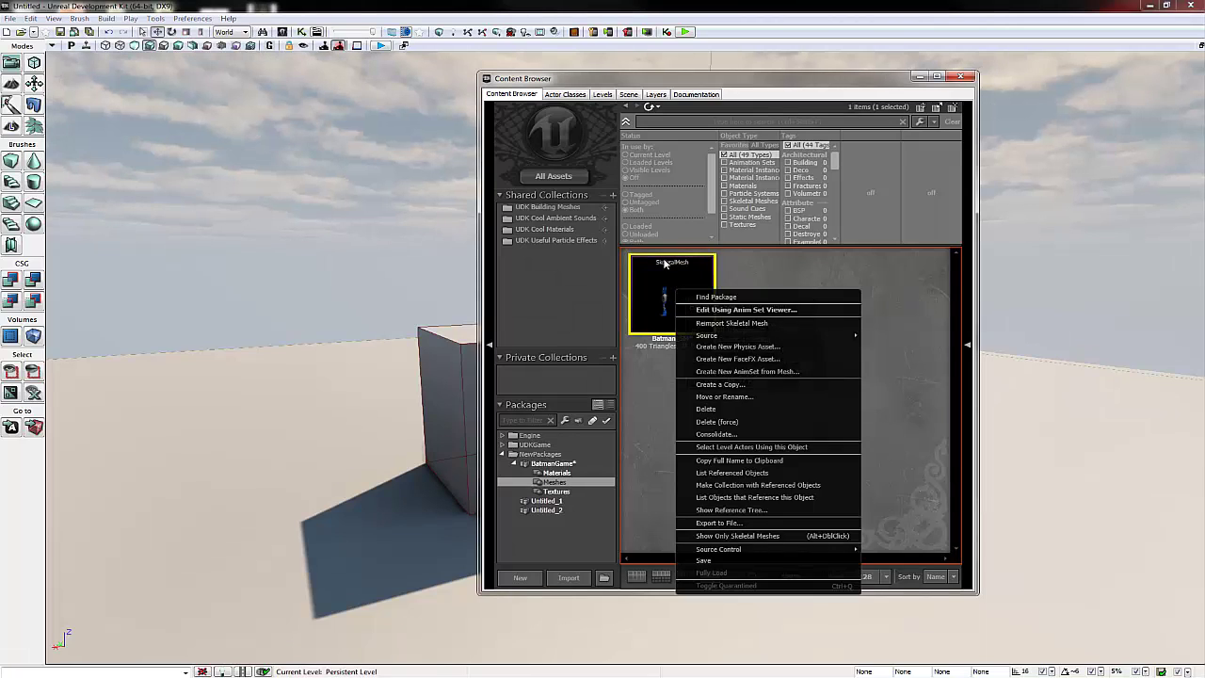
left_click(753, 346)
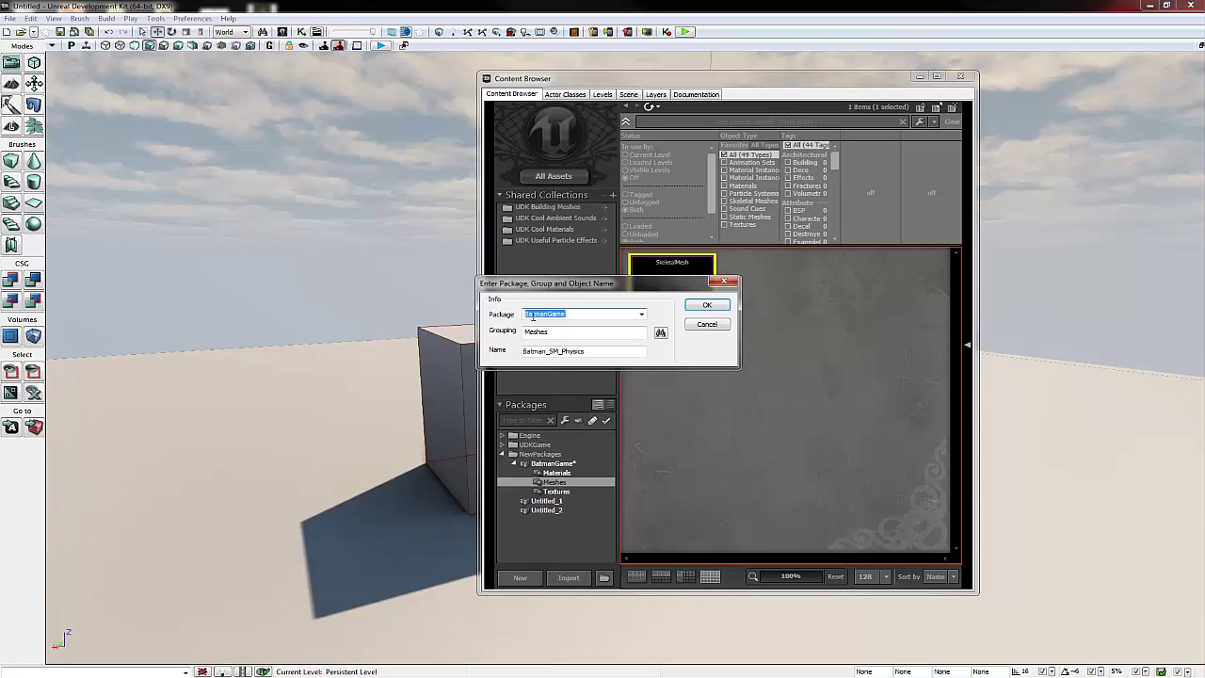
left_click_drag(584, 295, 530, 288)
left_click_drag(493, 323, 459, 327)
type("Physics")
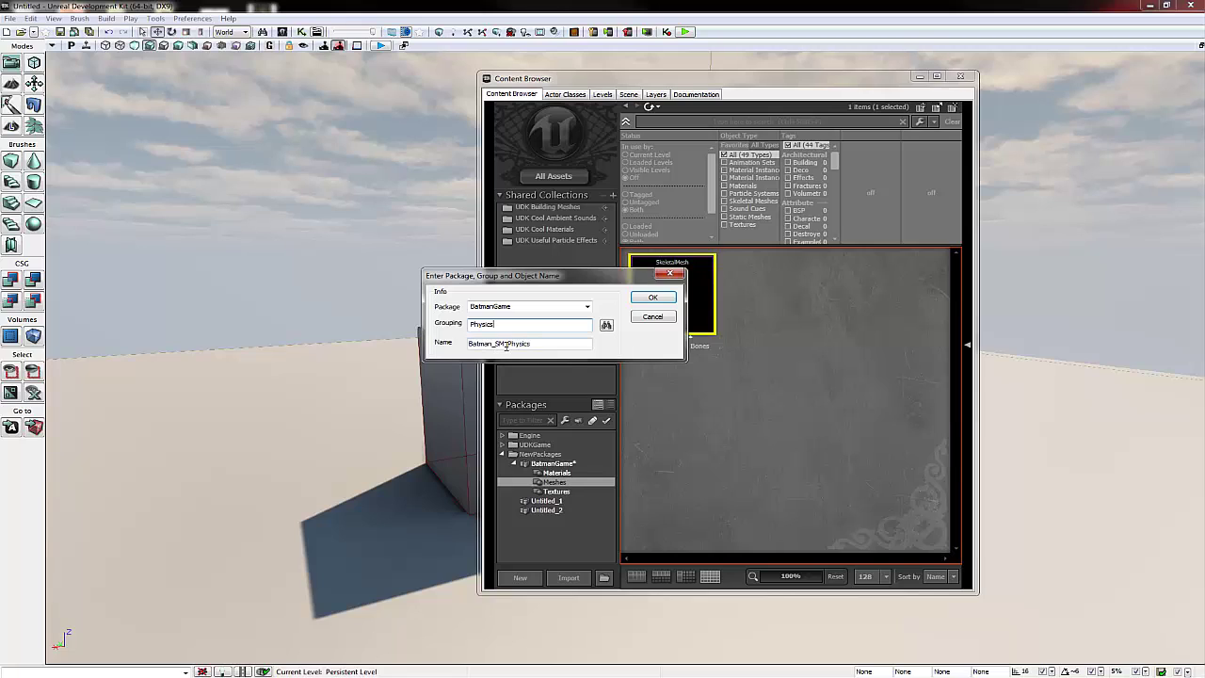
left_click_drag(507, 345, 496, 346)
key("BackSpace")
left_click(653, 297)
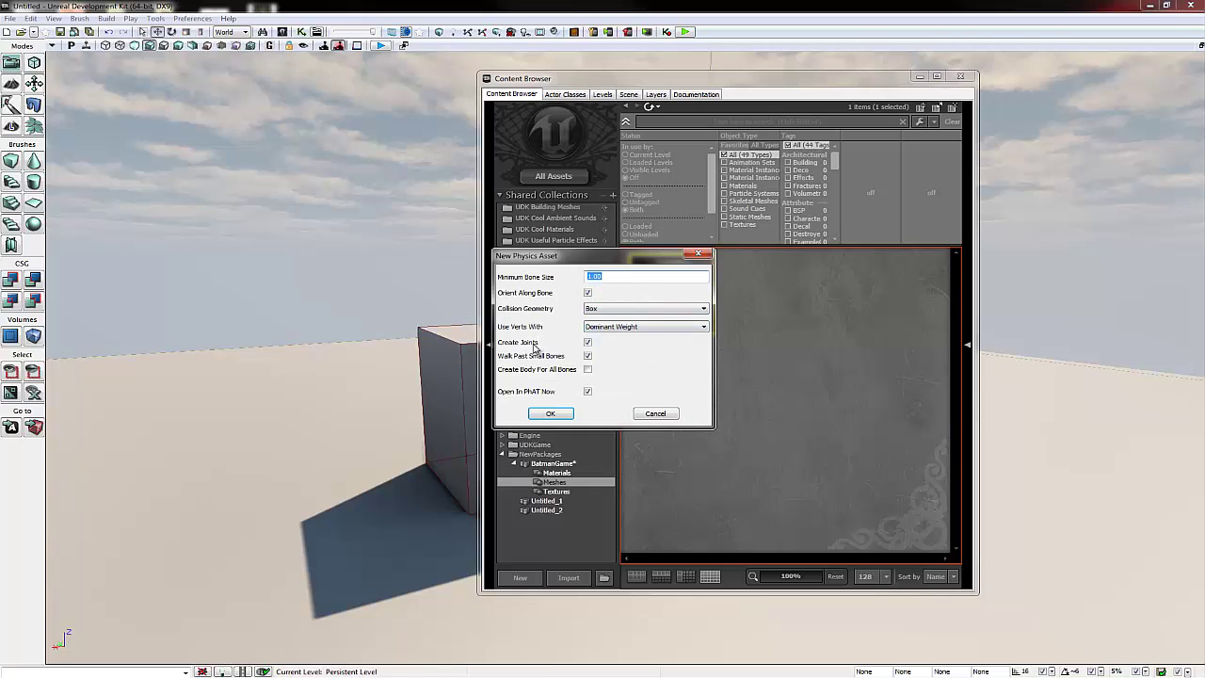
left_click(551, 414)
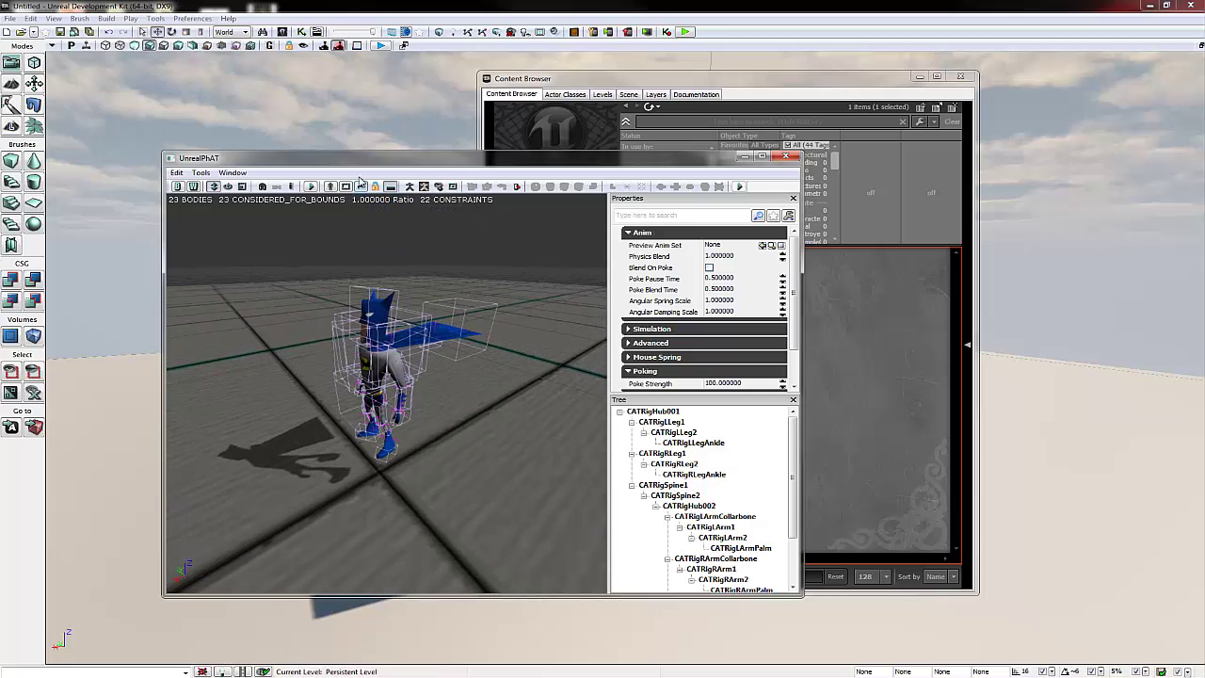
Run the Batman ragdoll simulation several times, then reset it and close UnrealPhAT
left_click(318, 188)
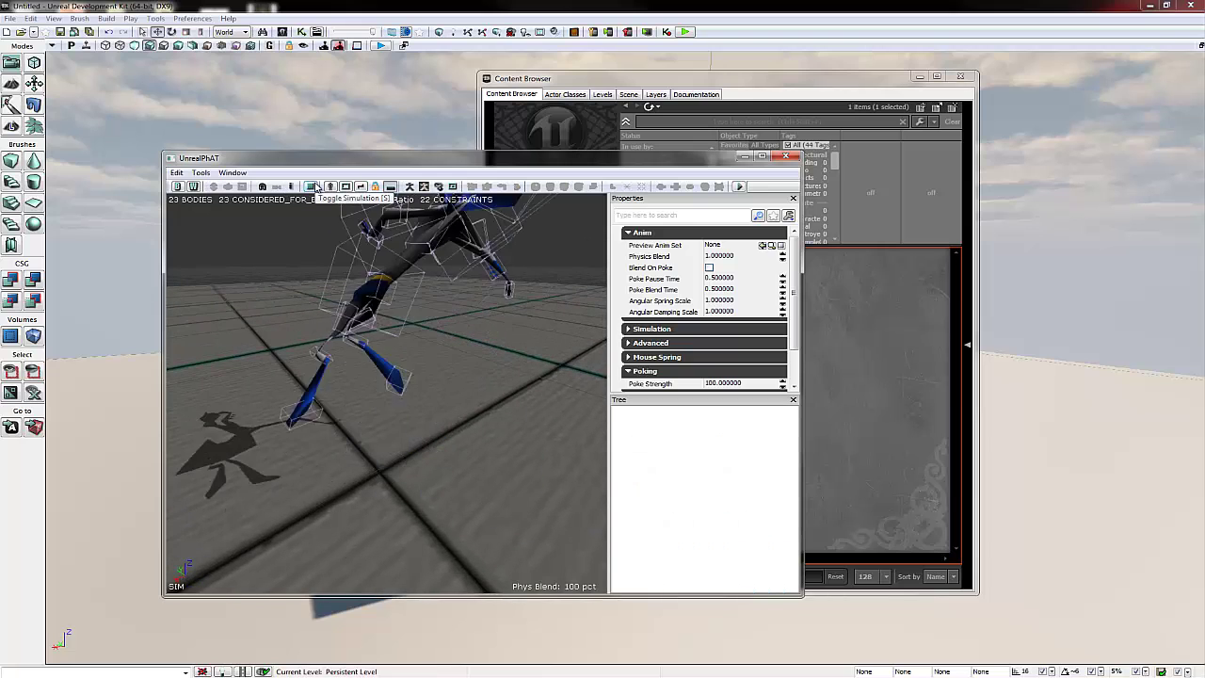
left_click(318, 187)
left_click(318, 188)
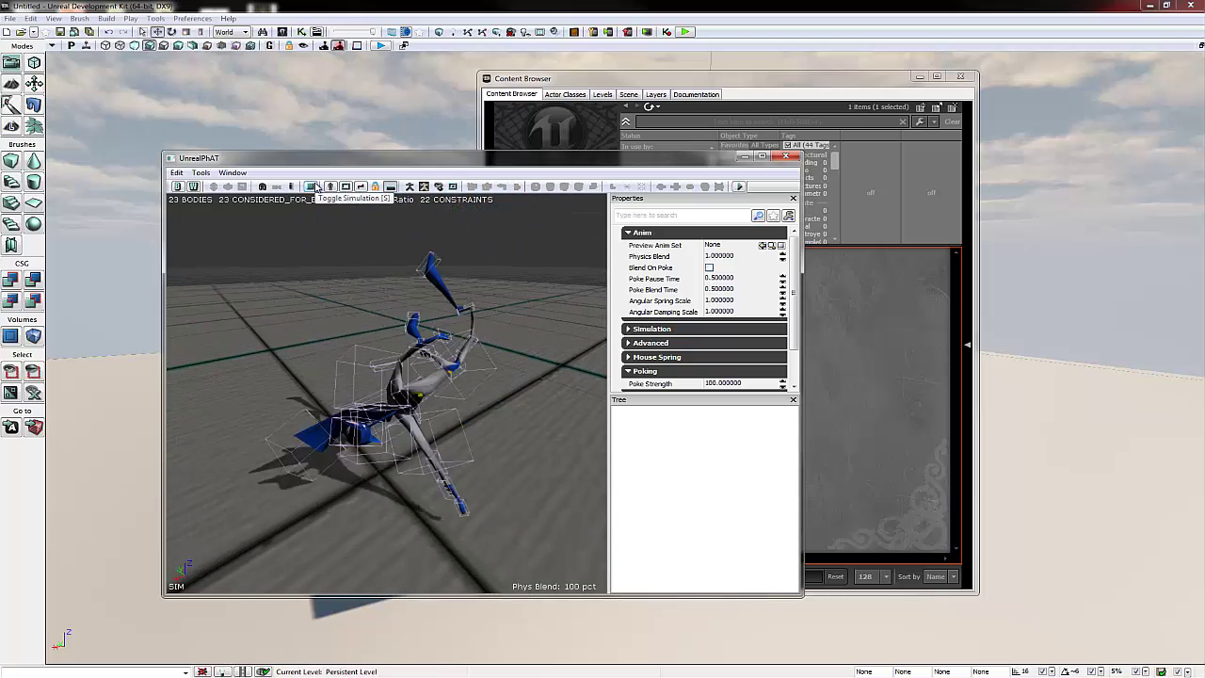
left_click(317, 187)
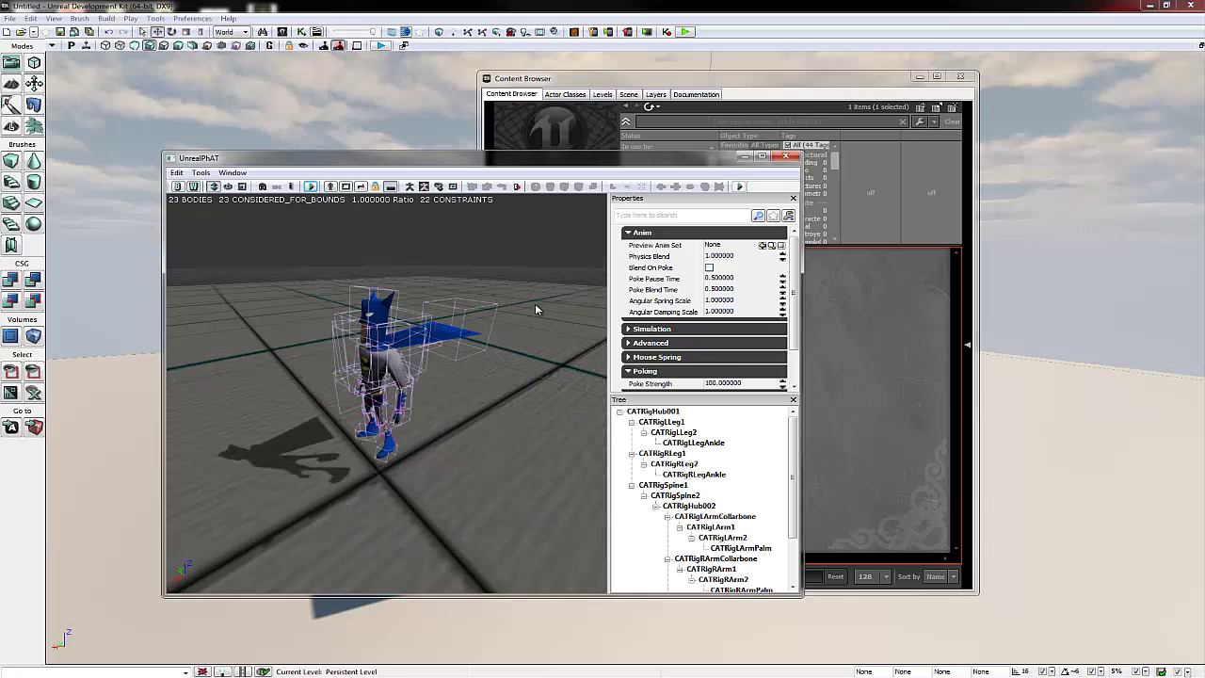
left_click(789, 156)
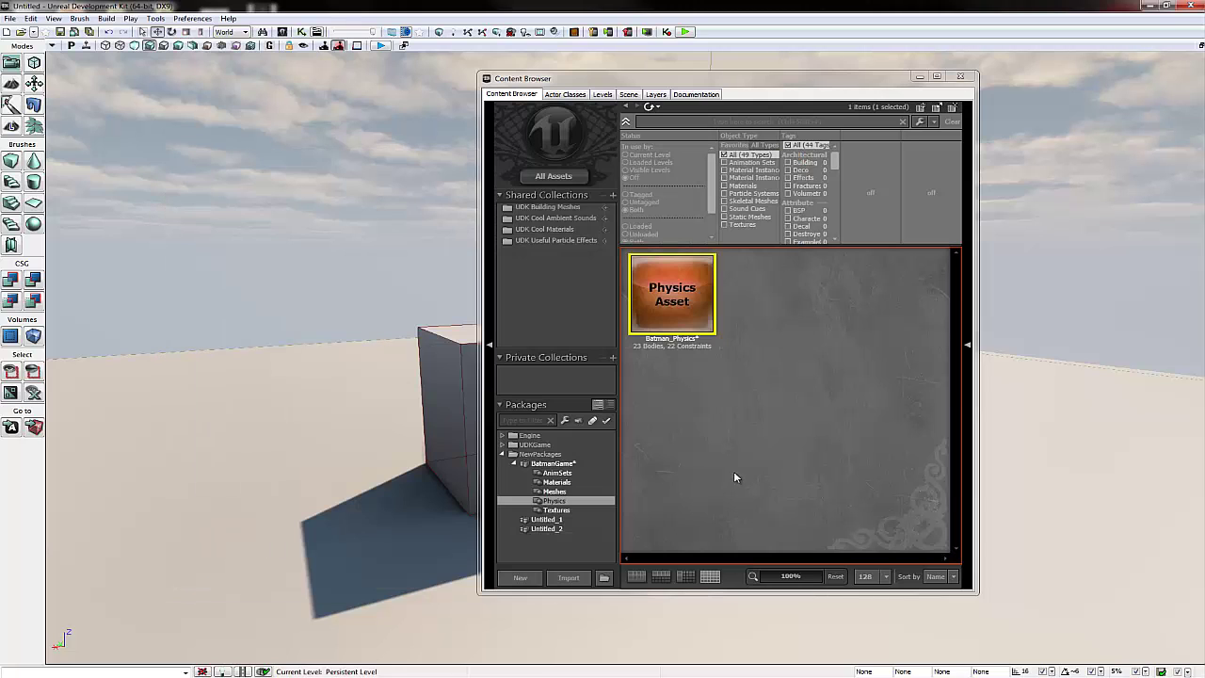
Save the BatmanGame package as BatmanGame.upk in the Content\BatmanGame folder
right_click(568, 468)
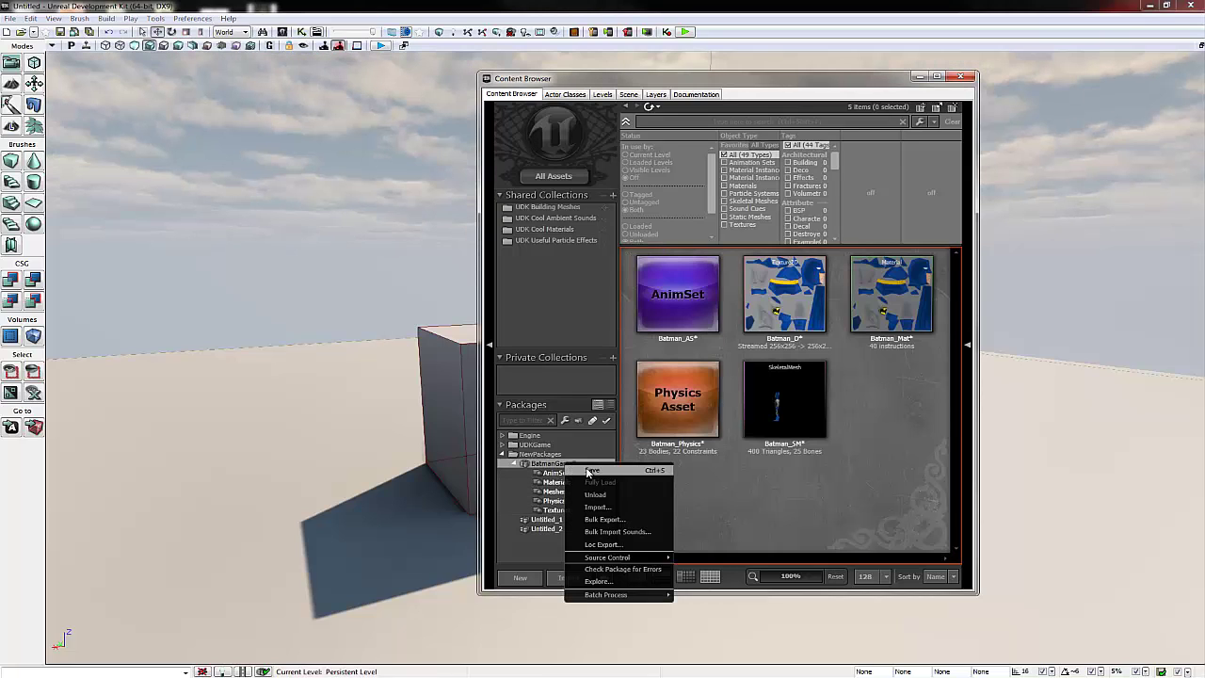
left_click(588, 470)
left_click(160, 118)
double_click(160, 118)
left_click(105, 316)
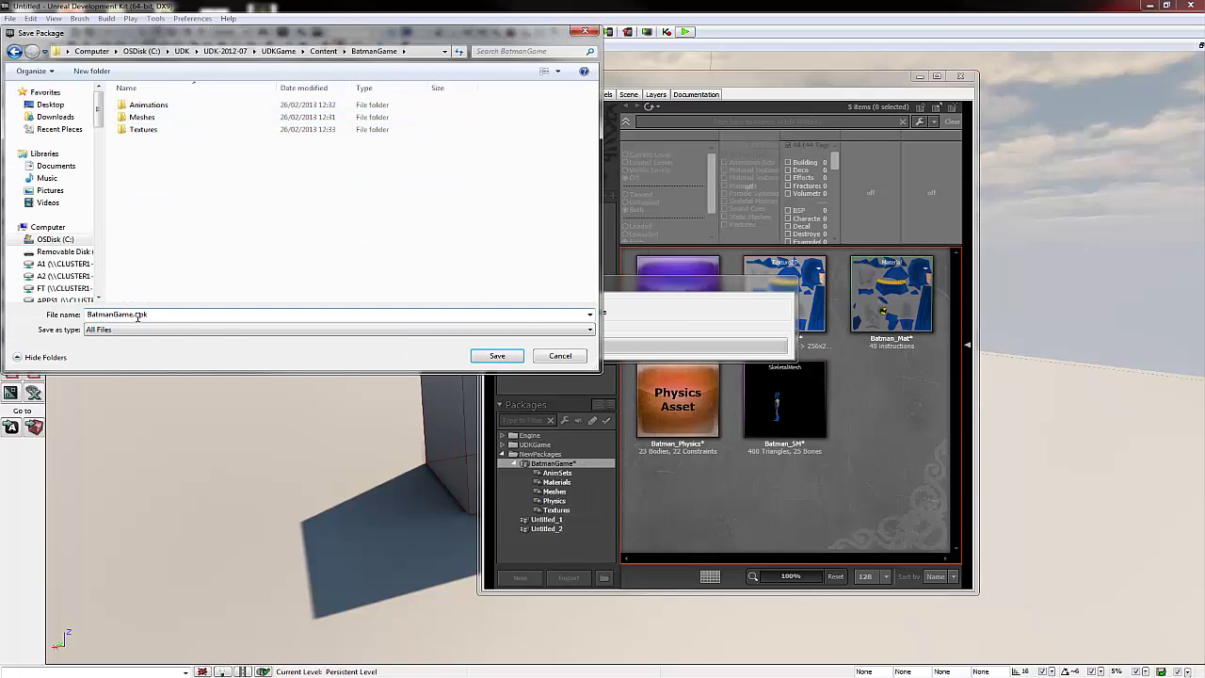
left_click(497, 355)
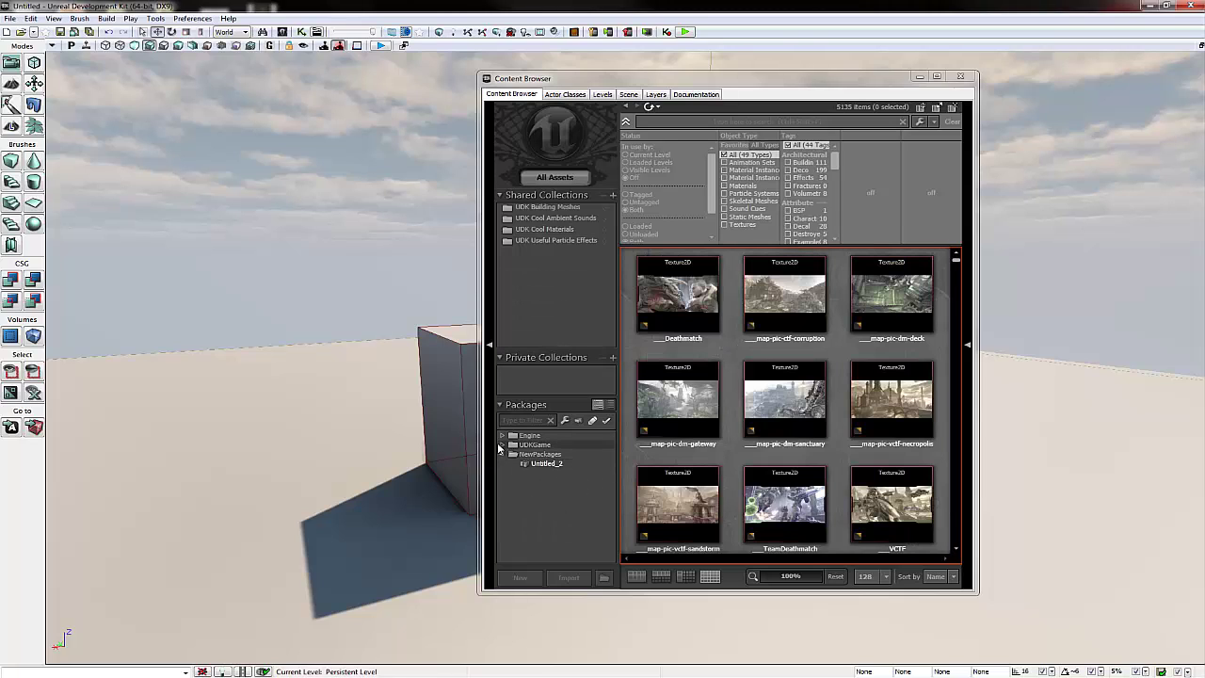
Expand UDKGame > Content > BatmanGame in the package tree to show its assets
left_click(503, 444)
left_click(514, 454)
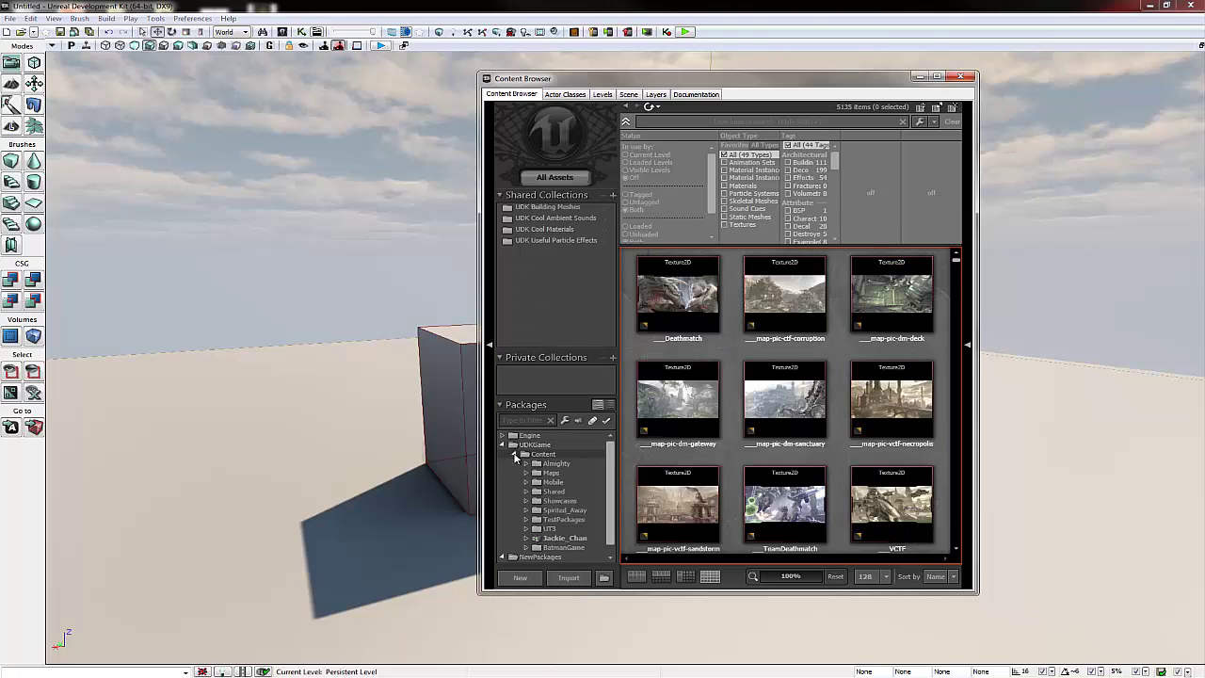
scroll(541, 509, "down", 1)
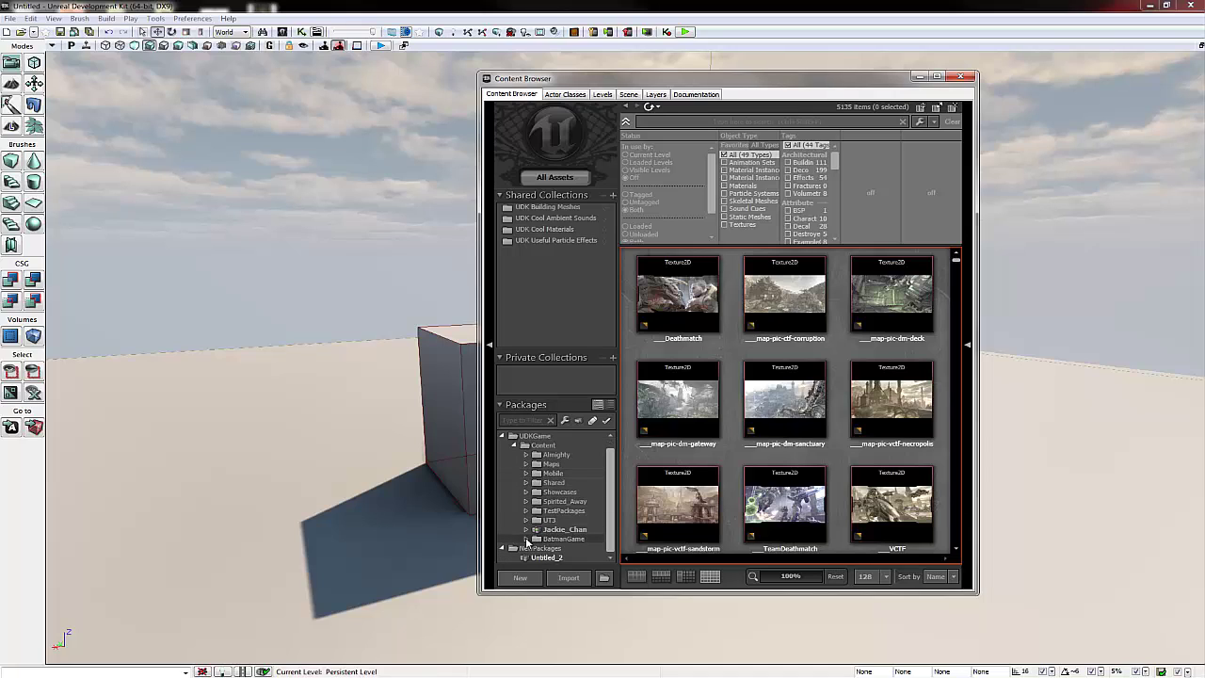
left_click(526, 539)
scroll(542, 527, "down", 1)
left_click(540, 539)
scroll(542, 539, "down", 4)
left_click(576, 500)
Fully load BatmanGame and select Batman_AS in its AnimSets group
right_click(582, 505)
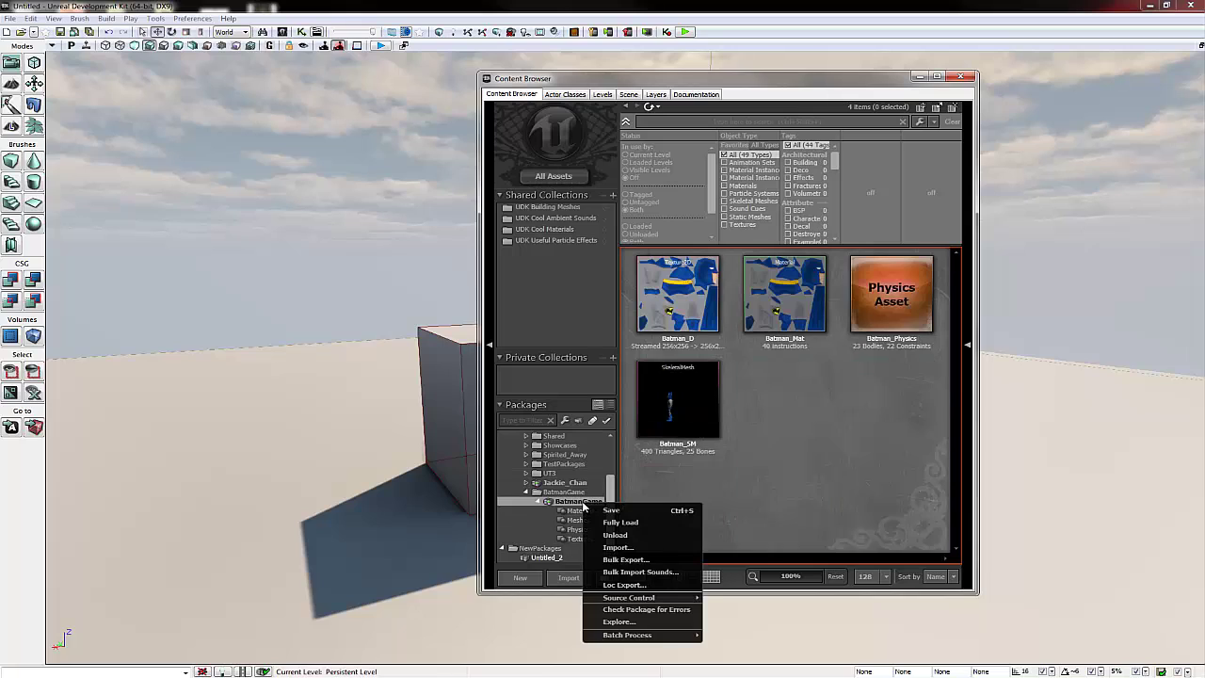
left_click(612, 524)
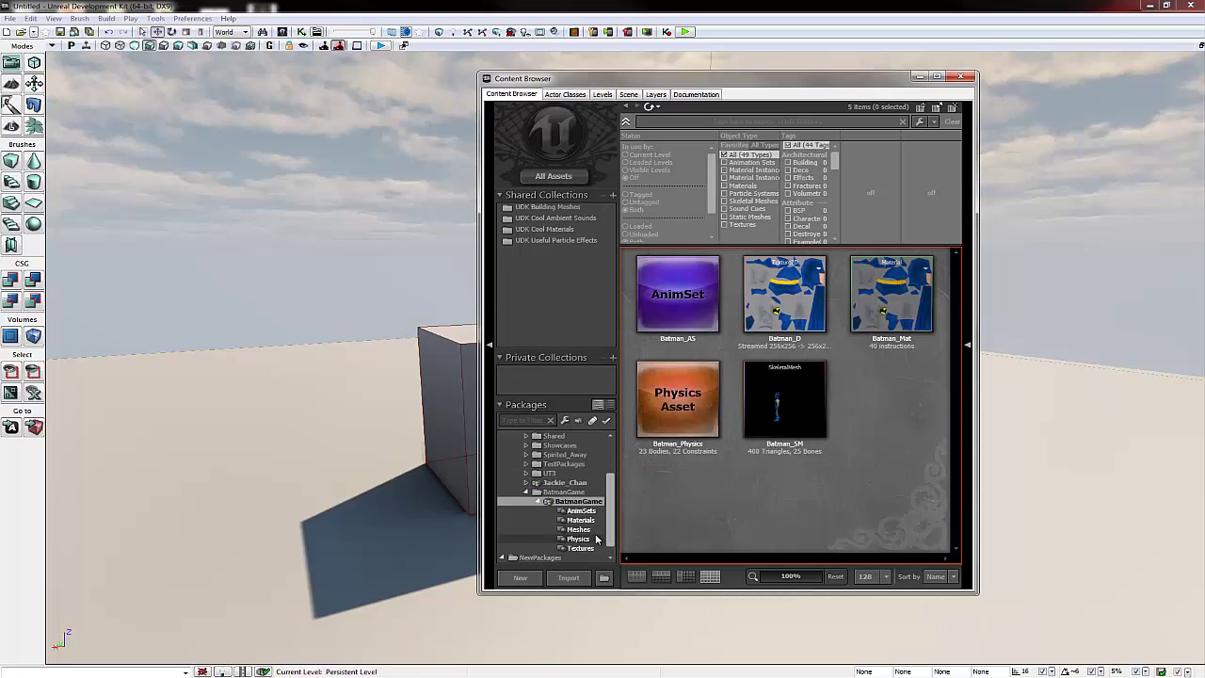
left_click(581, 510)
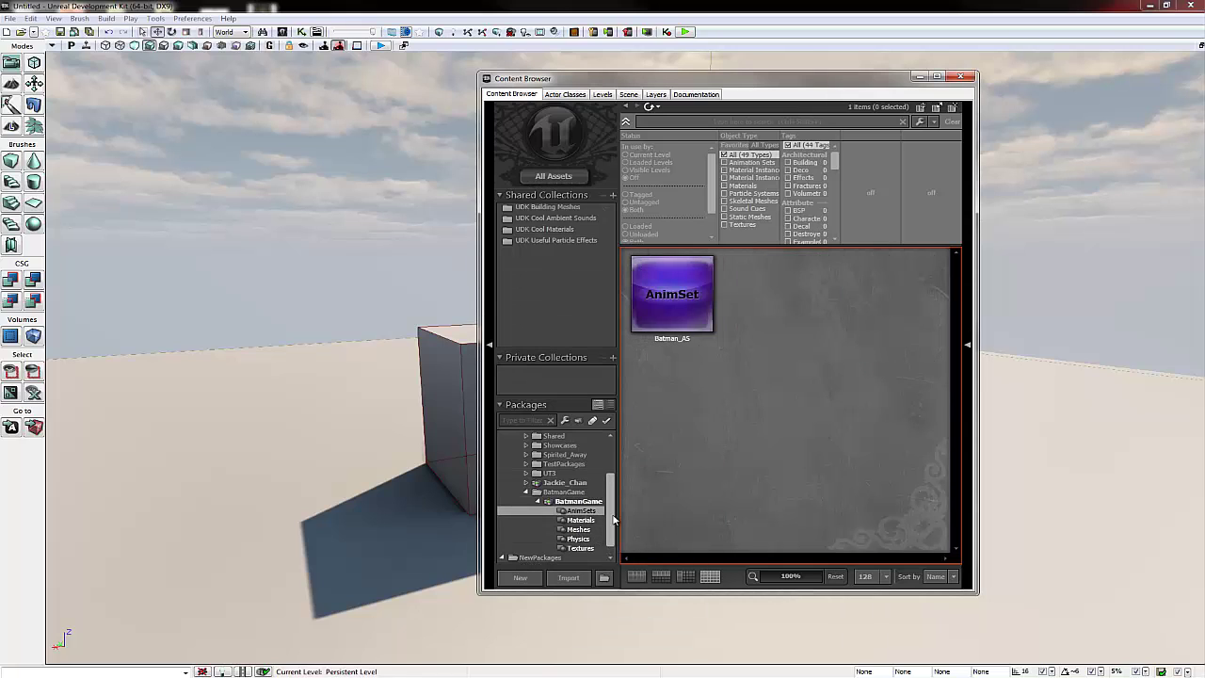
left_click(670, 289)
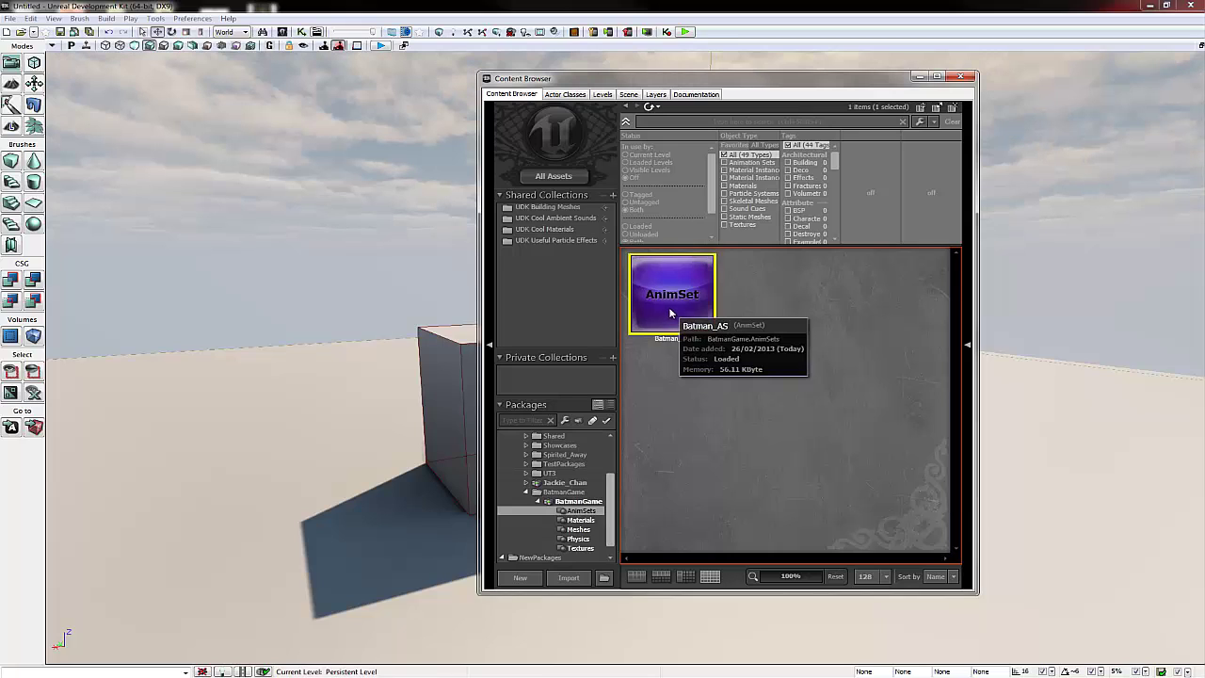
Create a new AnimTree named Batman_AT in BatmanGame's AnimTrees group
right_click(665, 289)
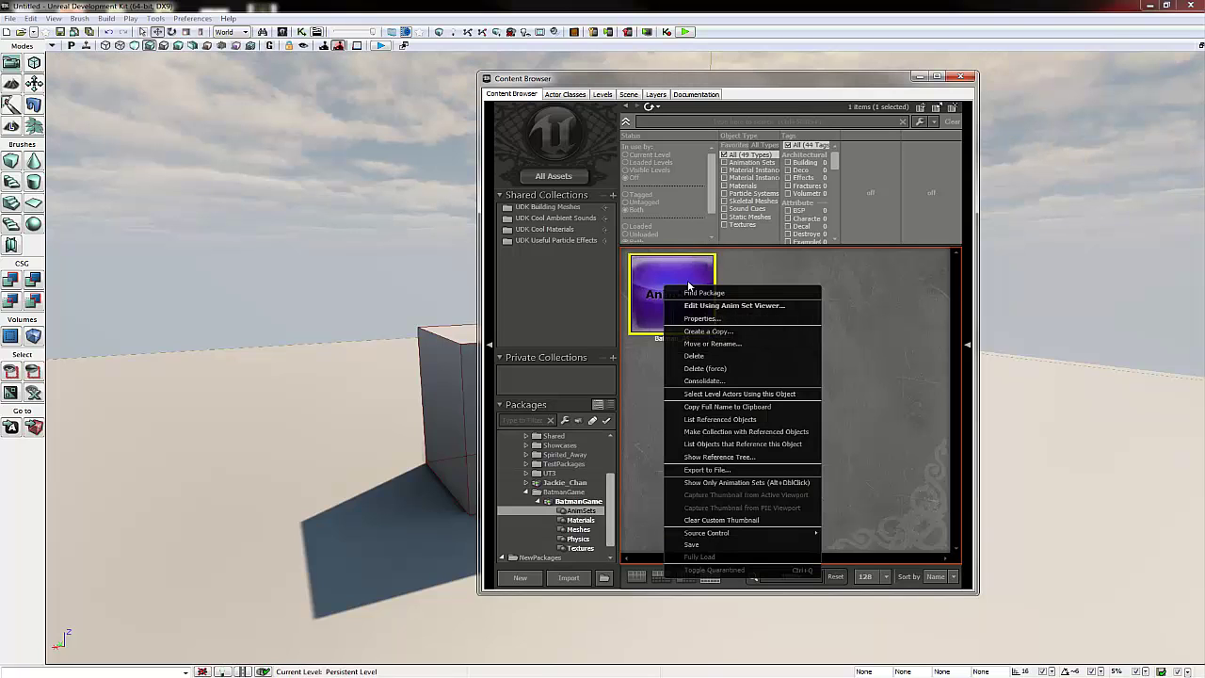
left_click(757, 279)
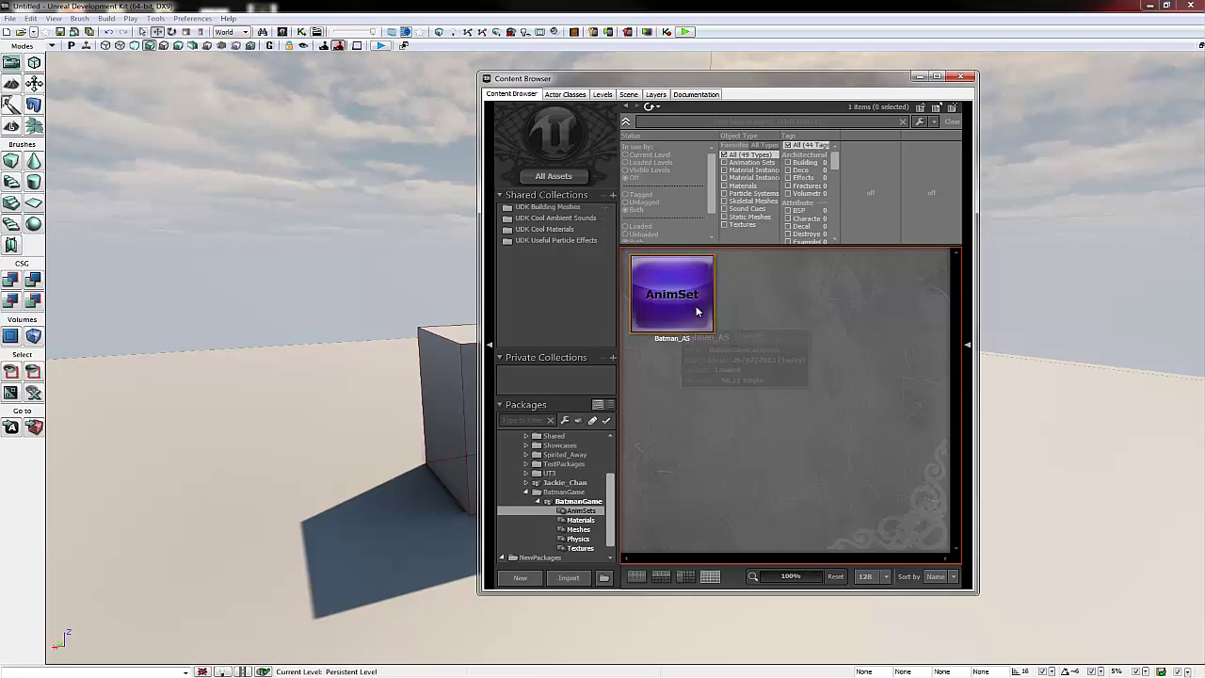
right_click(783, 339)
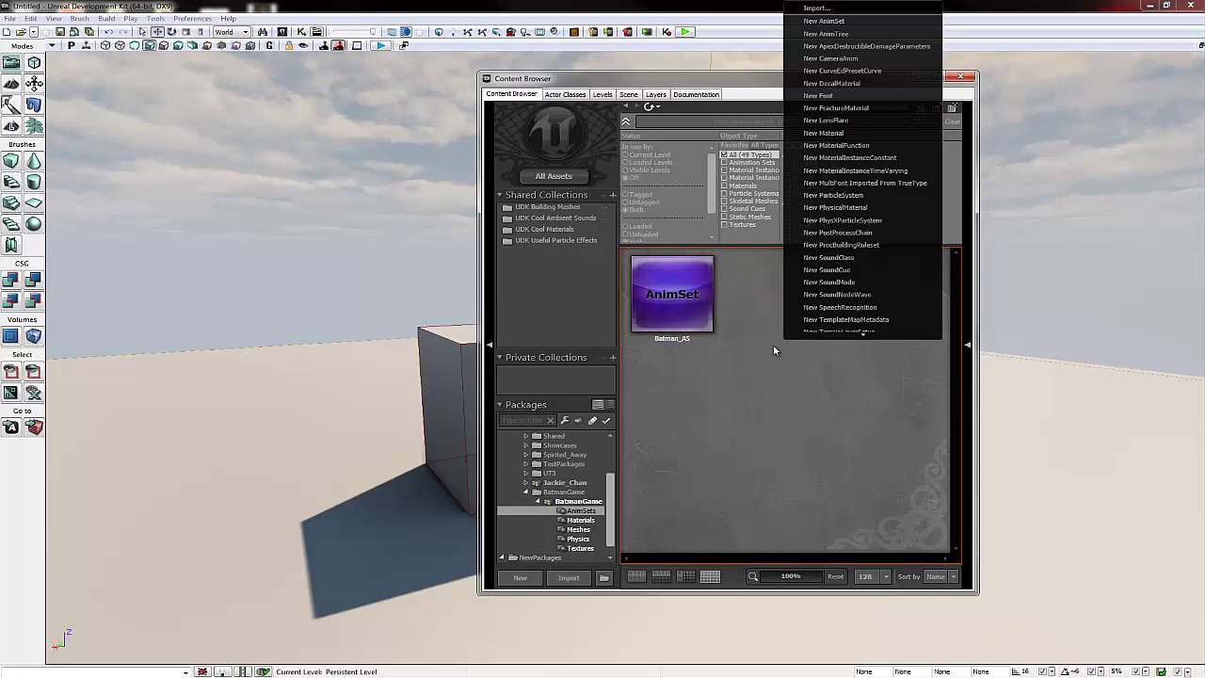
left_click(822, 36)
left_click(581, 337)
left_click_drag(565, 337, 554, 339)
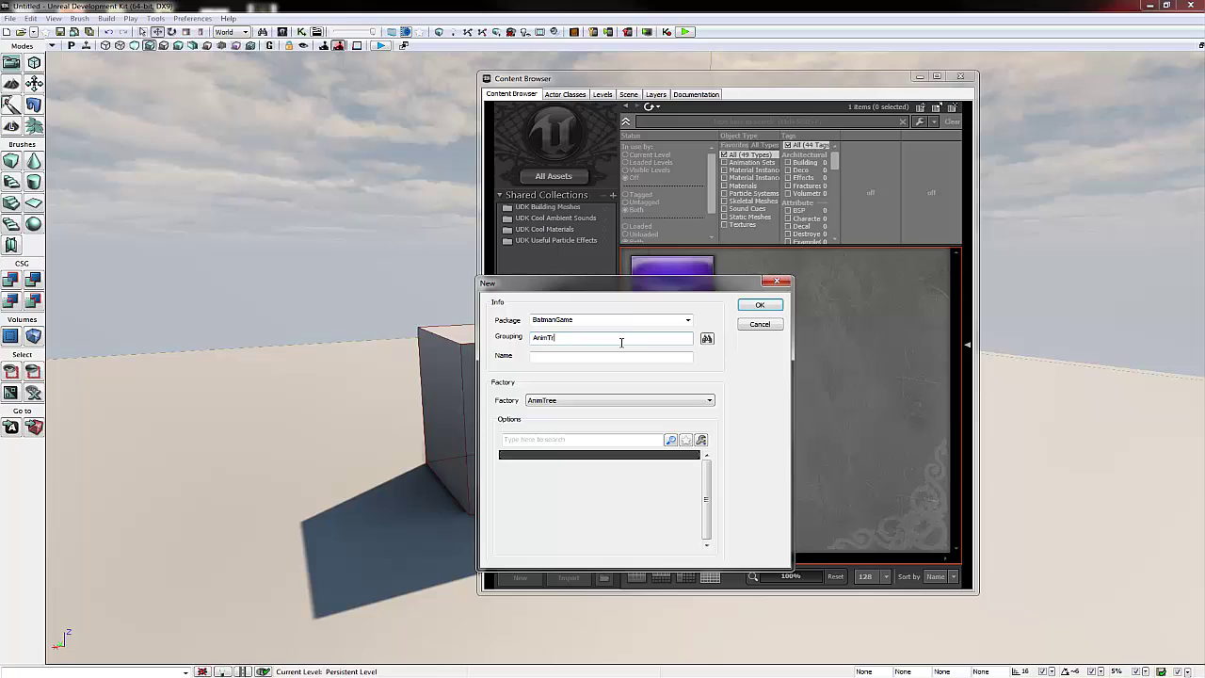
type("Trees")
left_click(585, 356)
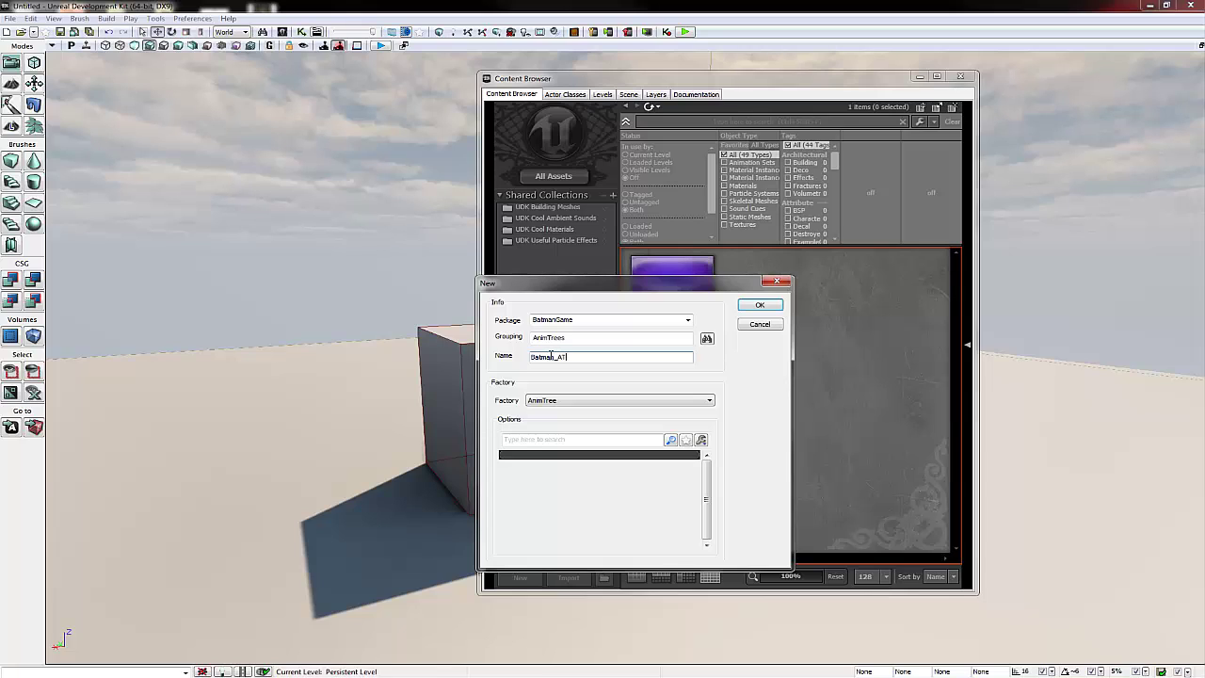
left_click(758, 304)
Move the AnimTree Editor aside and select the root node to show its properties
left_click_drag(659, 104, 315, 93)
scroll(388, 216, "down", 2)
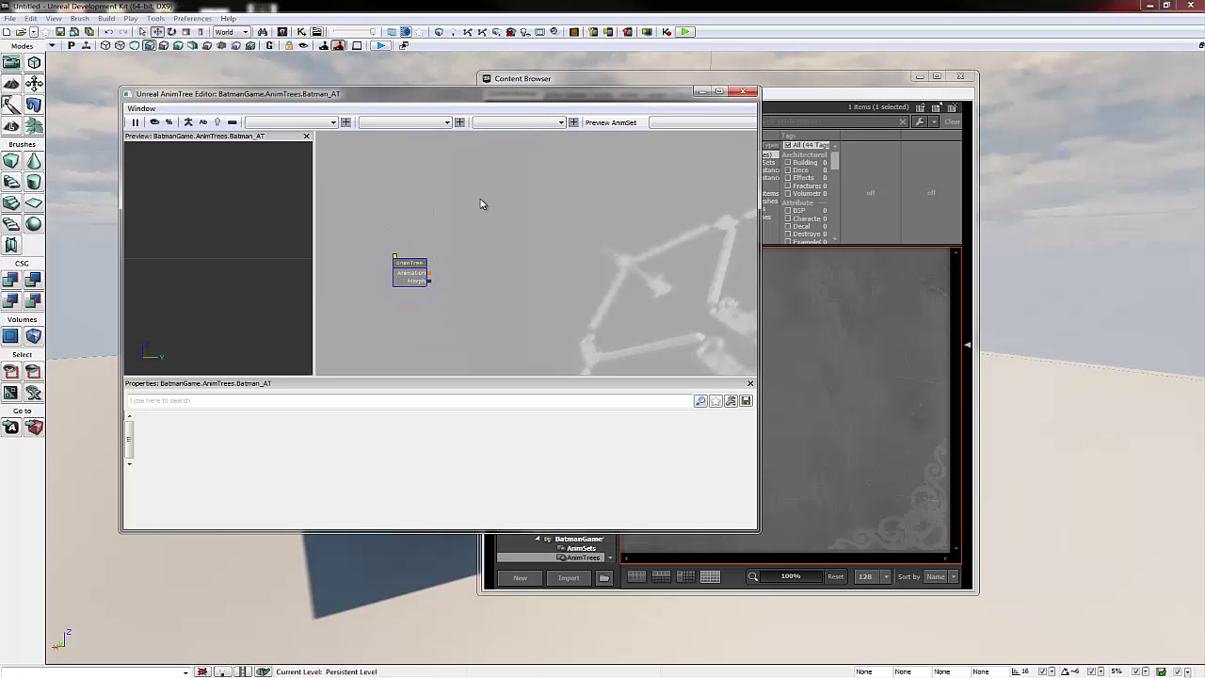
left_click(412, 274)
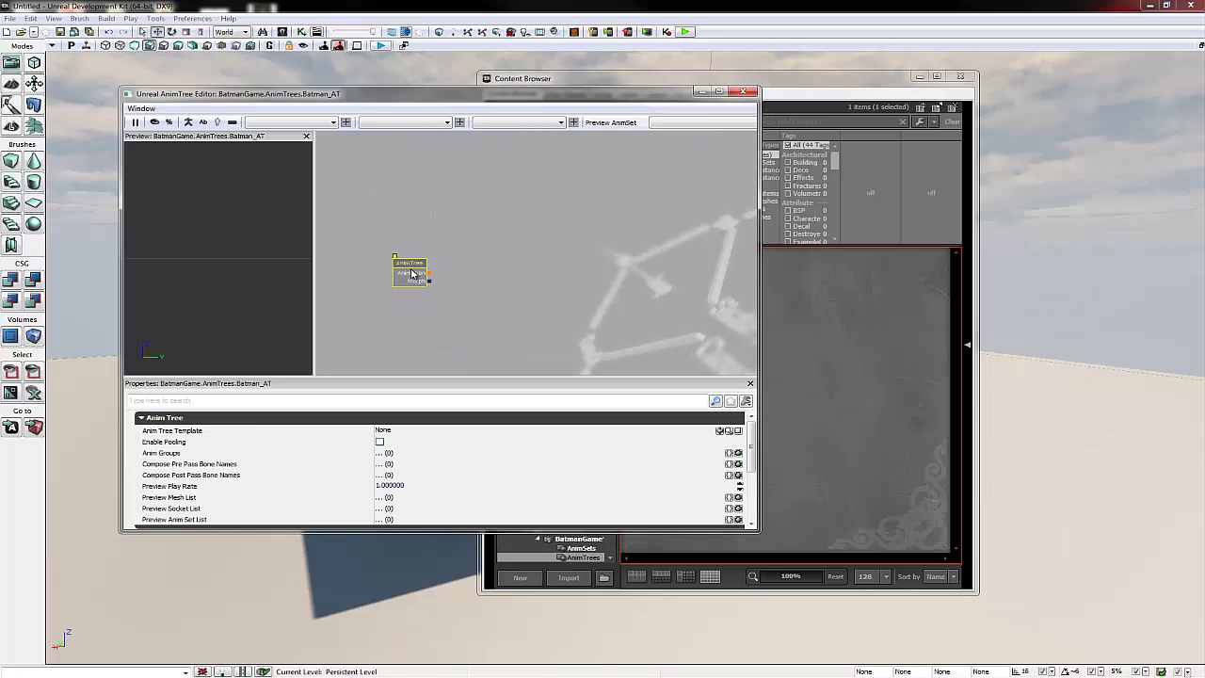
scroll(411, 273, "up", 2)
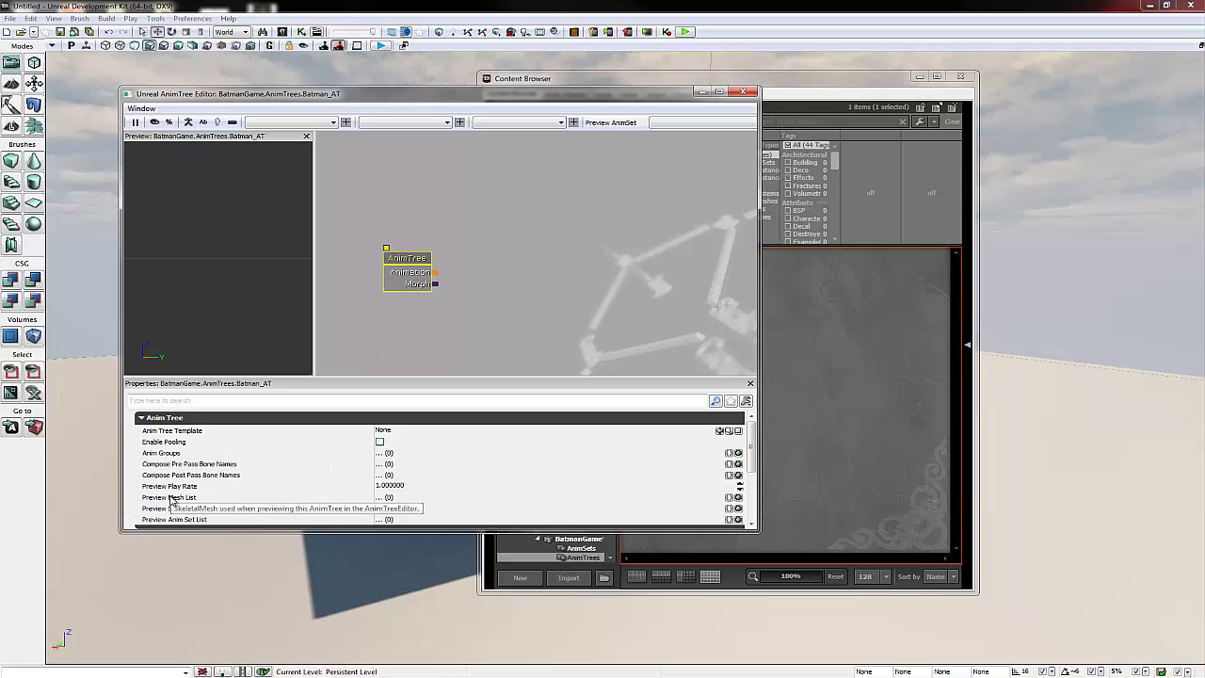
Add a Preview Mesh List entry with Batman_SM as the preview skeletal mesh
left_click(739, 498)
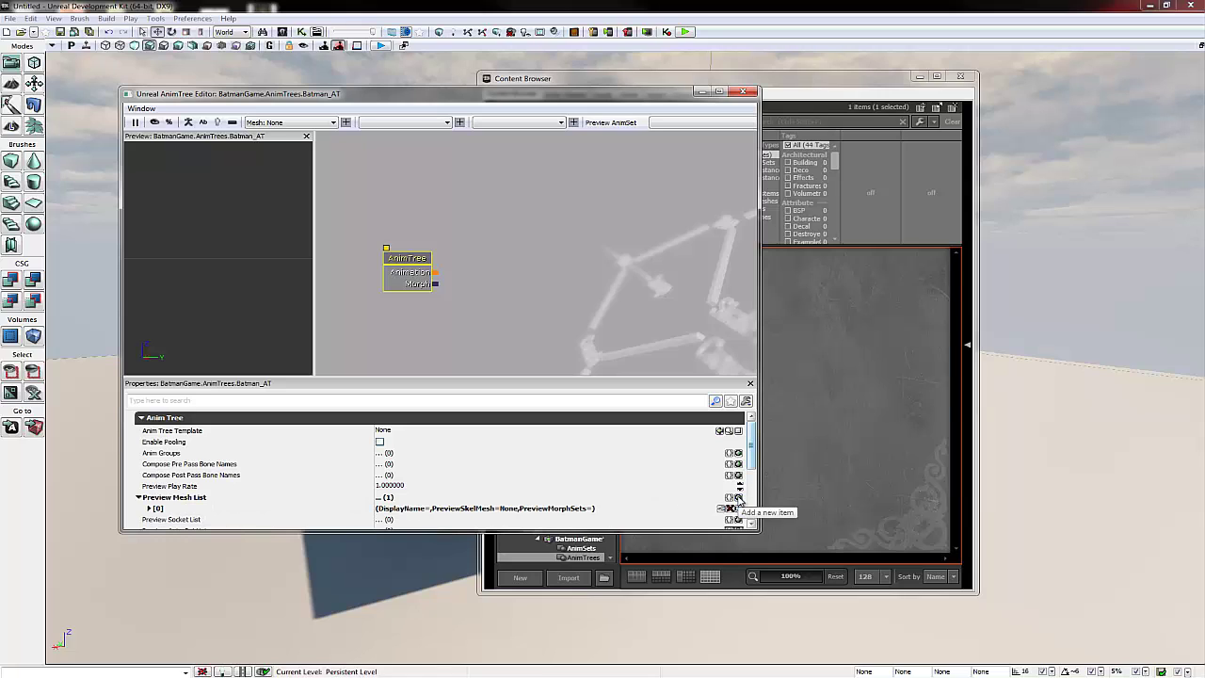
left_click(148, 508)
scroll(195, 499, "down", 1)
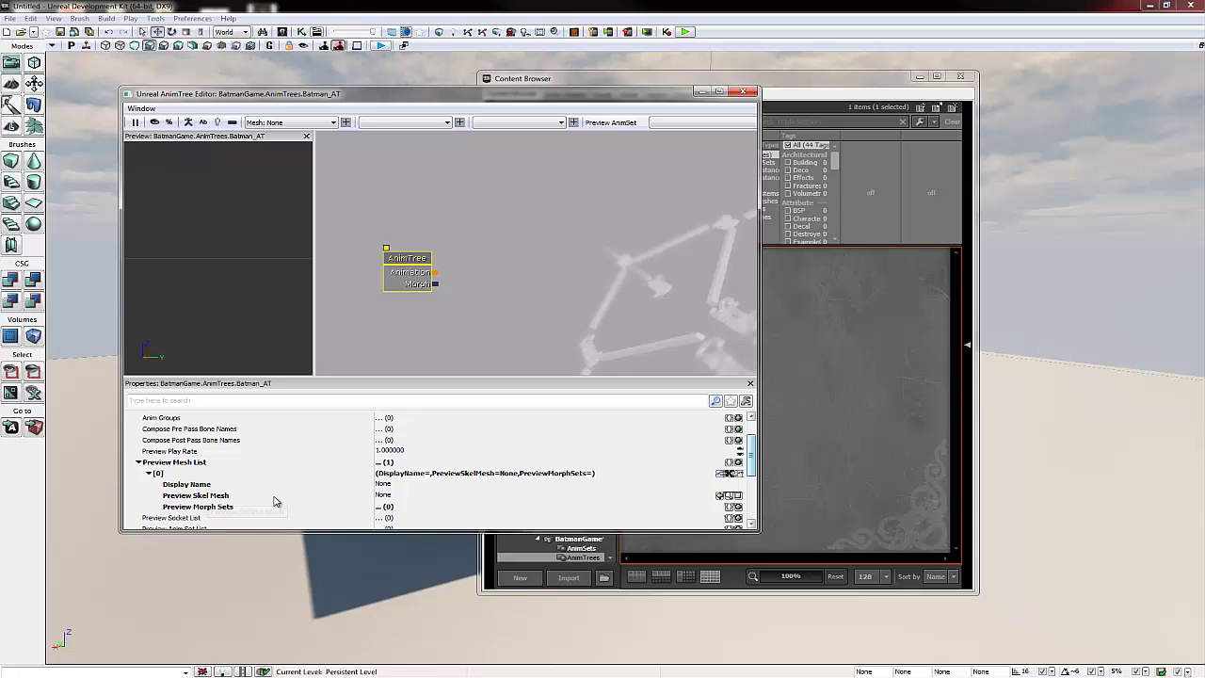
left_click(409, 498)
left_click(894, 440)
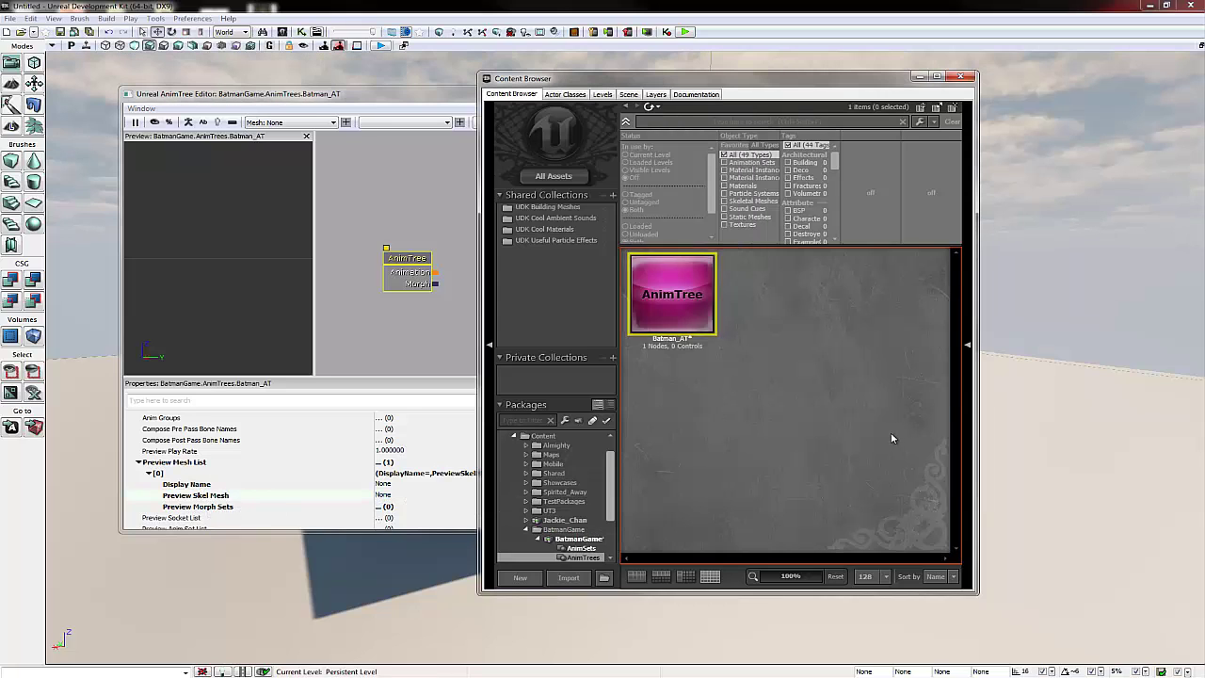
left_click(580, 539)
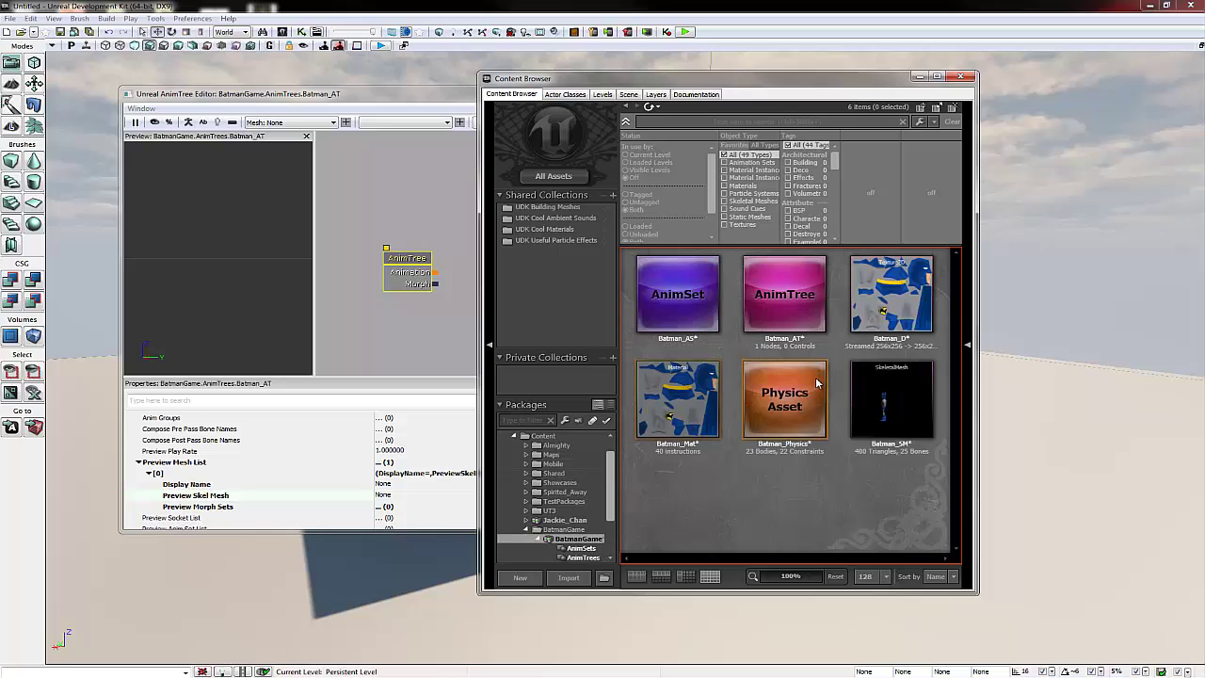
left_click(876, 413)
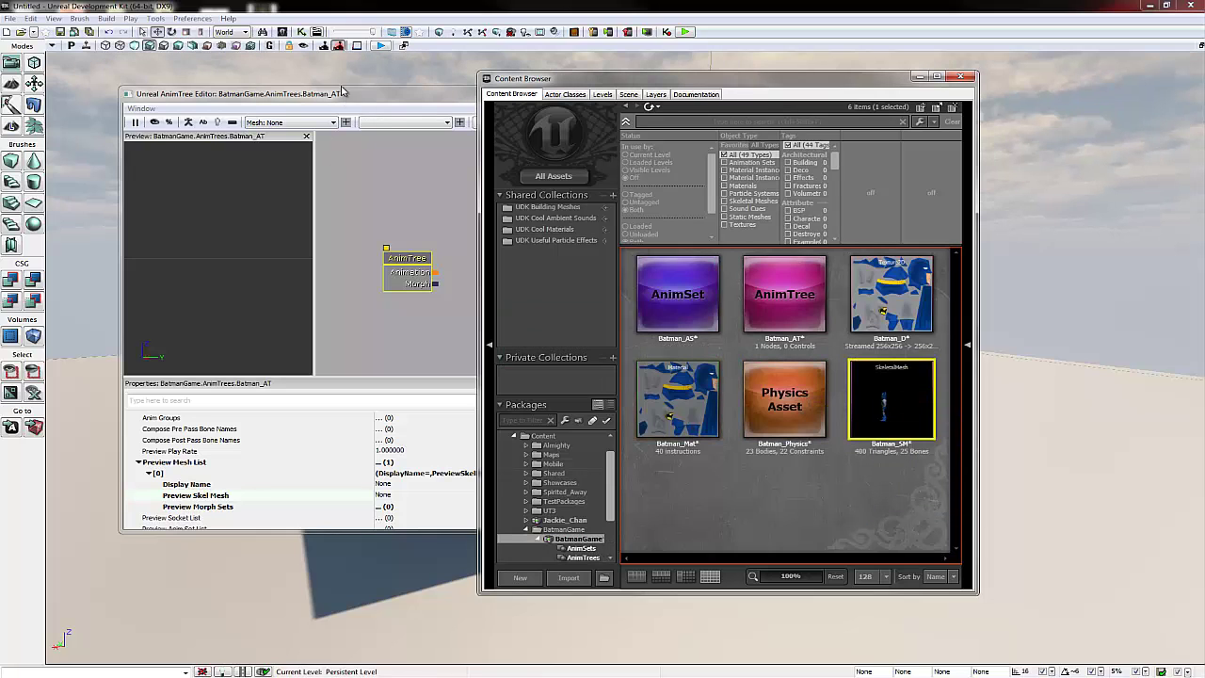
left_click(420, 533)
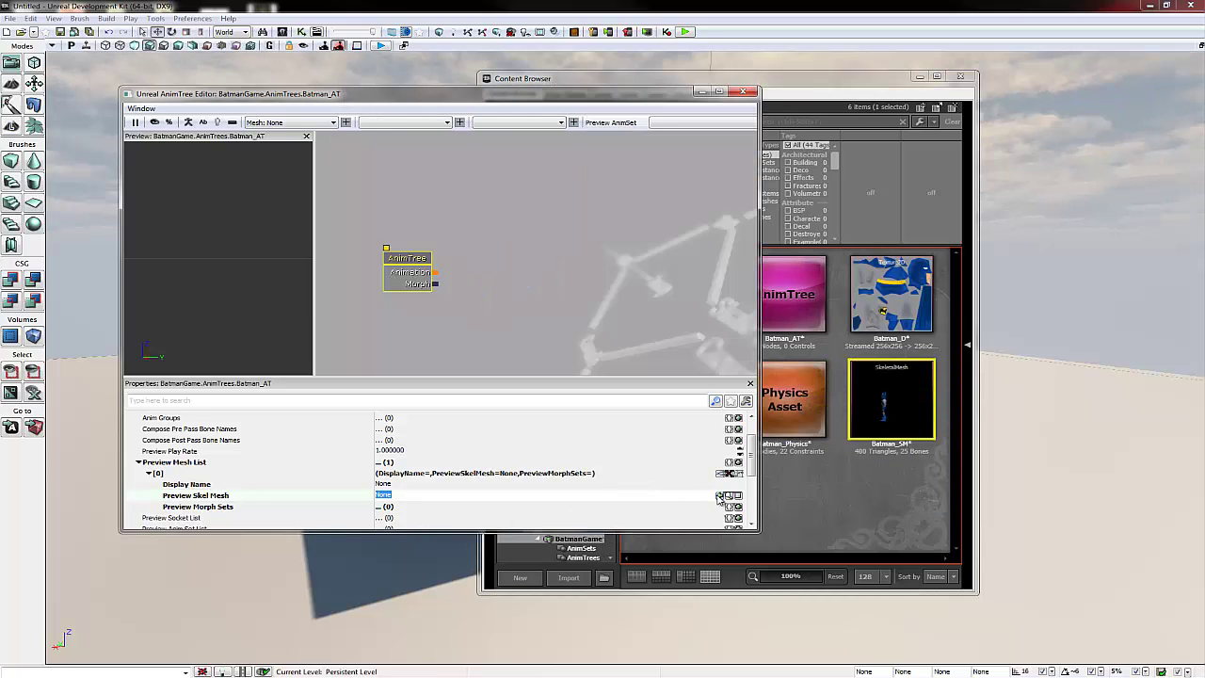
left_click(720, 496)
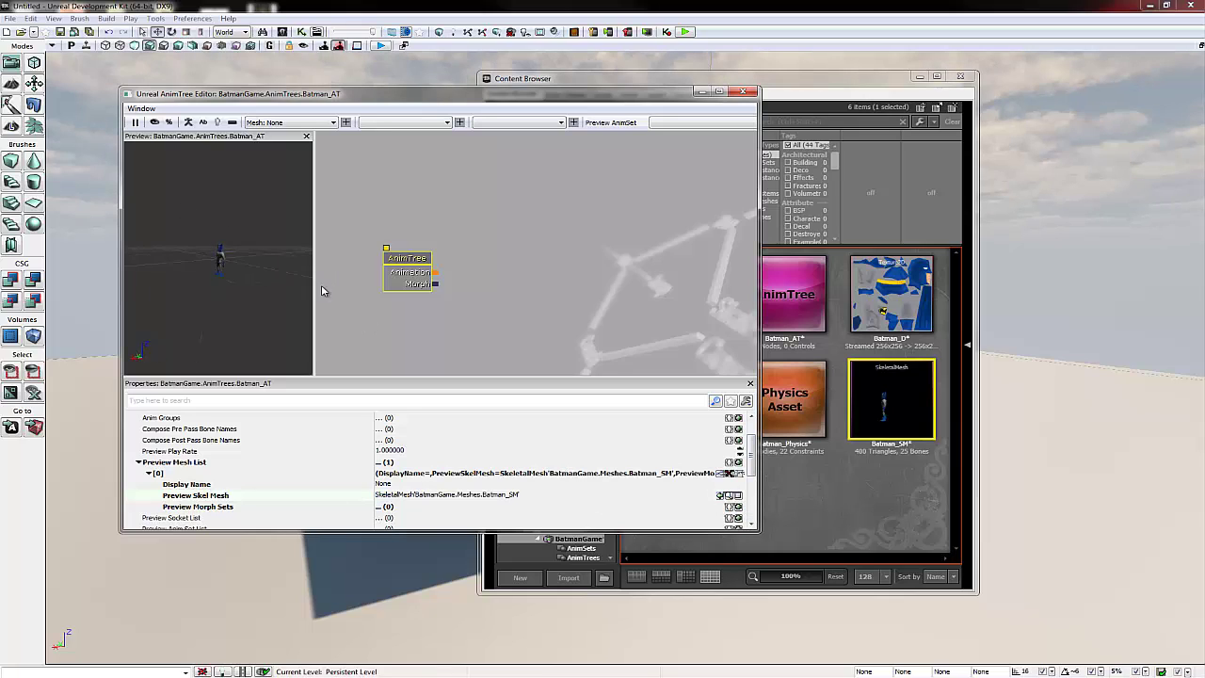
scroll(179, 226, "up", 5)
scroll(189, 272, "down", 2)
left_click(137, 464)
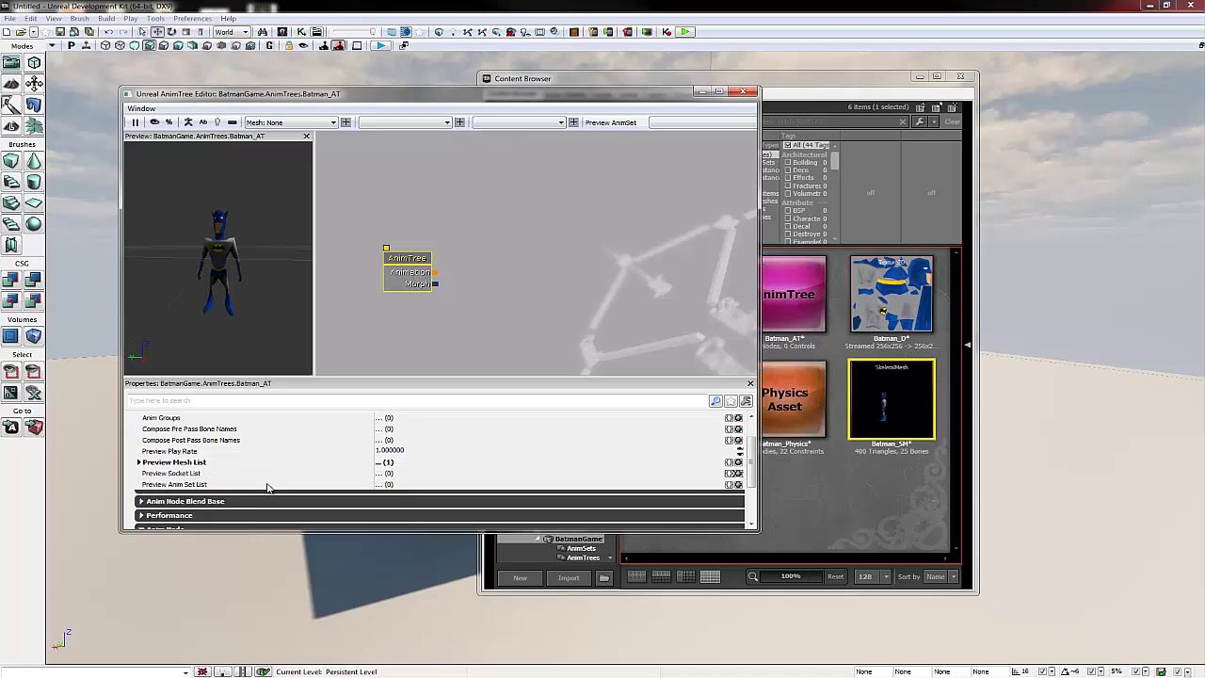
Add Batman_AS to the Preview Anim Set List
left_click(730, 484)
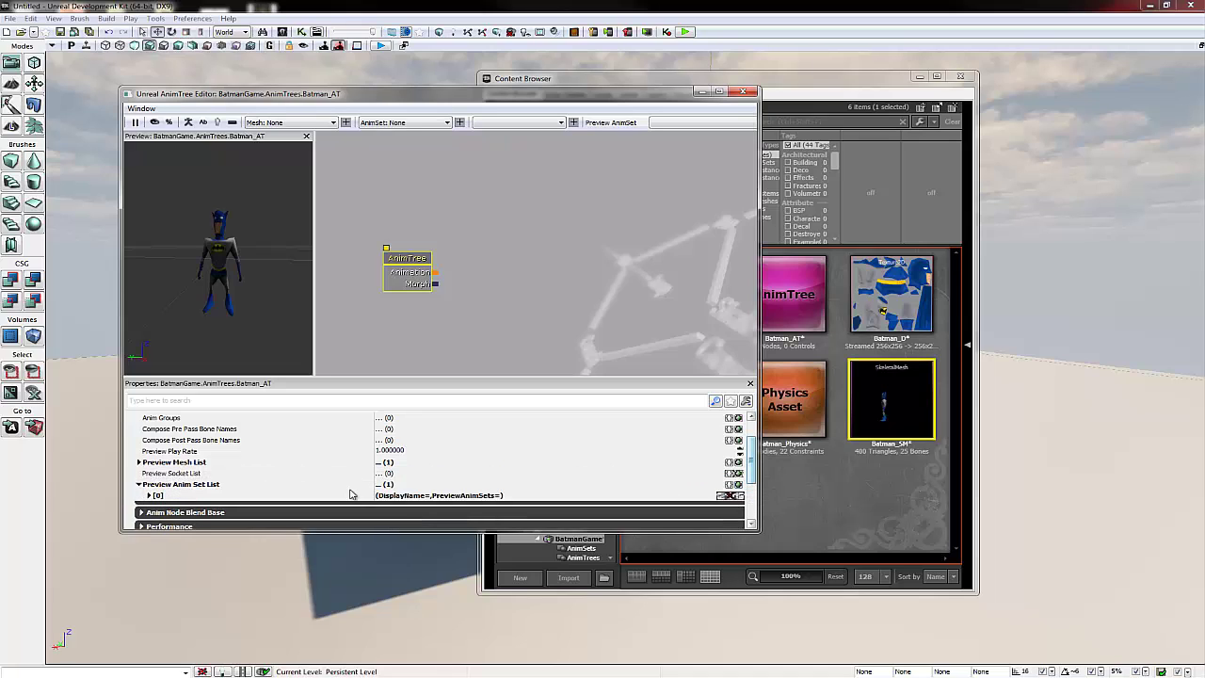
left_click(165, 495)
scroll(215, 491, "down", 1)
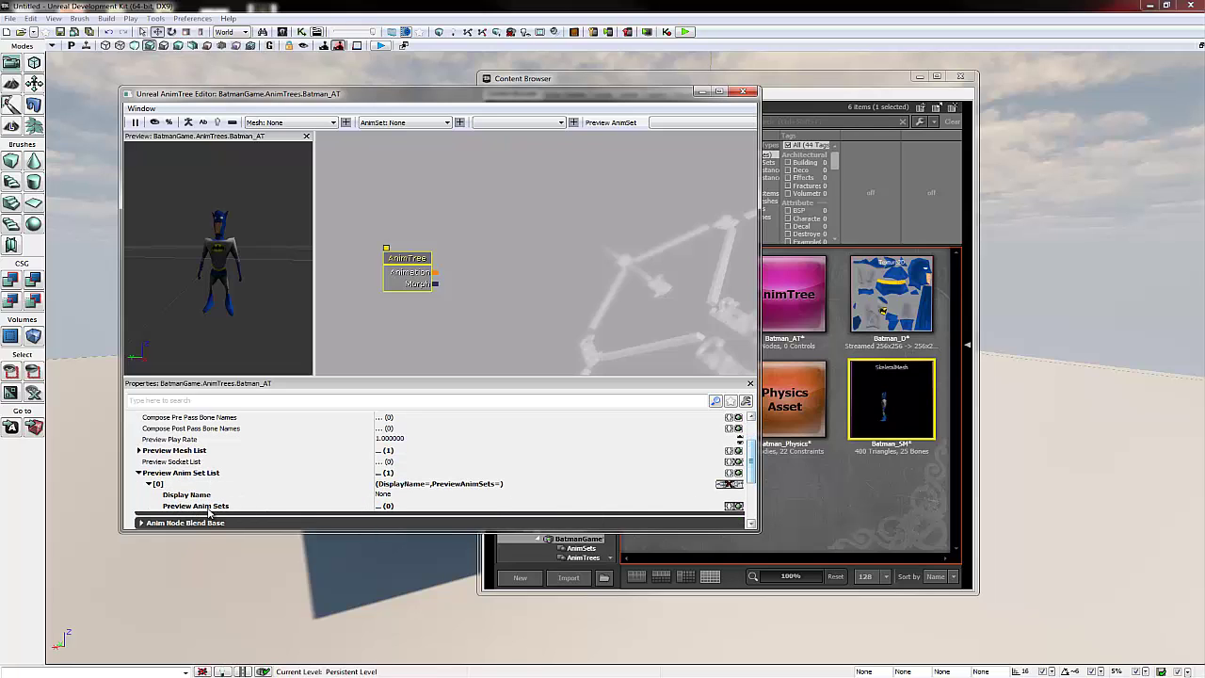
left_click(739, 507)
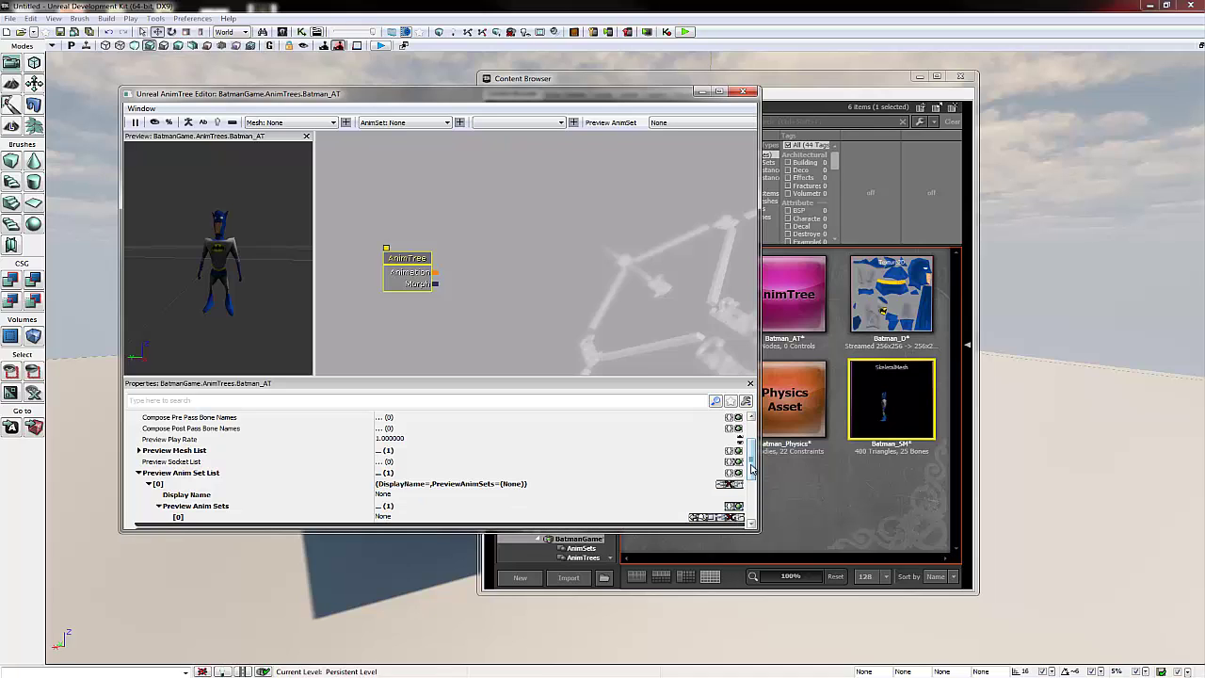
left_click(393, 495)
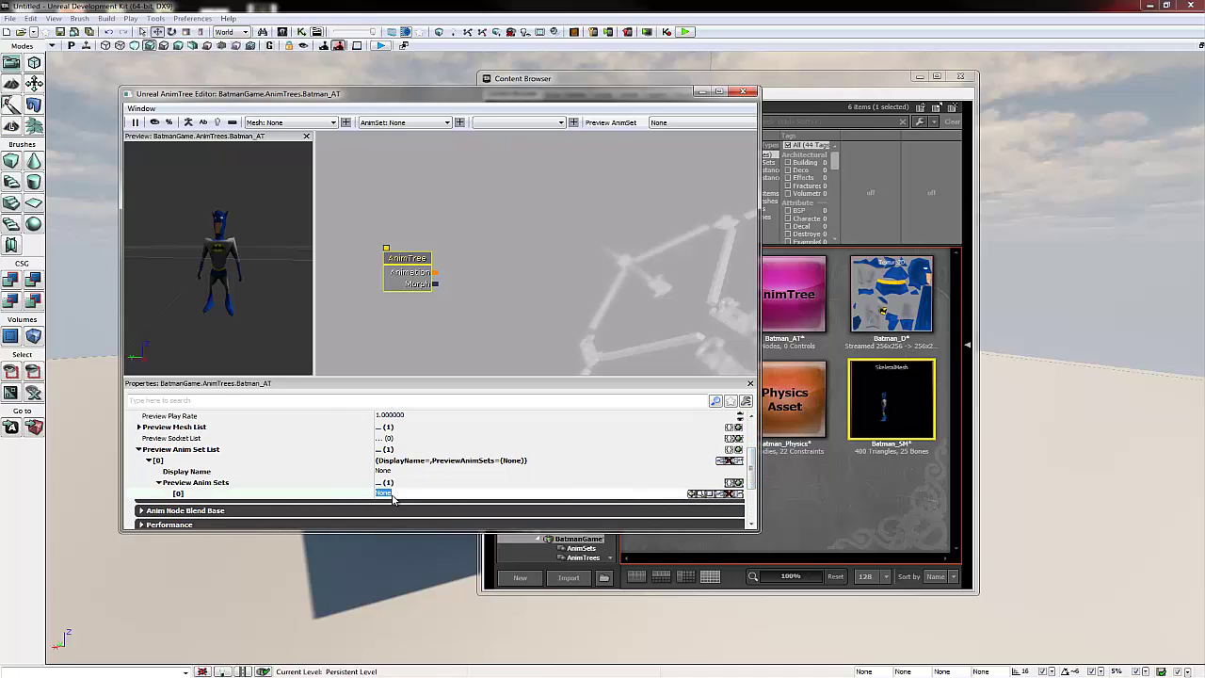
left_click(879, 458)
left_click(678, 293)
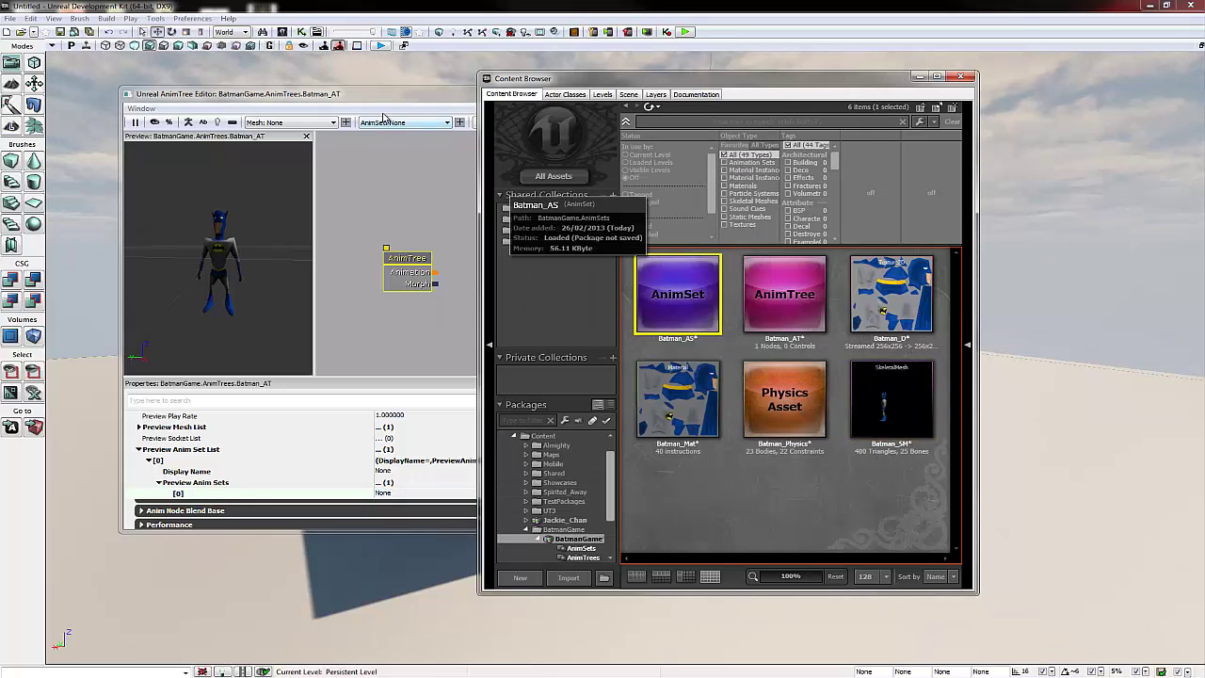
left_click(344, 94)
left_click(692, 493)
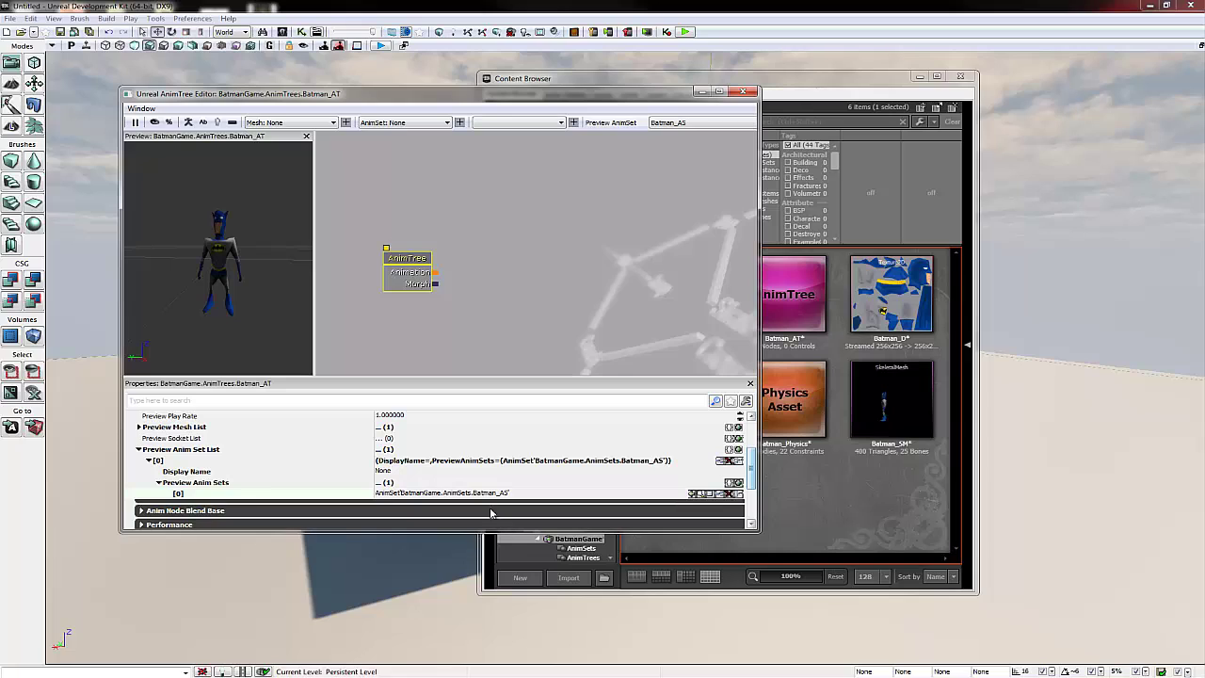
Add an AnimNodeBlendBySpeed node and wire it into the AnimTree's Animation input
mouse_move(501, 297)
left_mouse_down()
mouse_move(467, 286)
mouse_move(480, 295)
left_mouse_up()
right_click(518, 205)
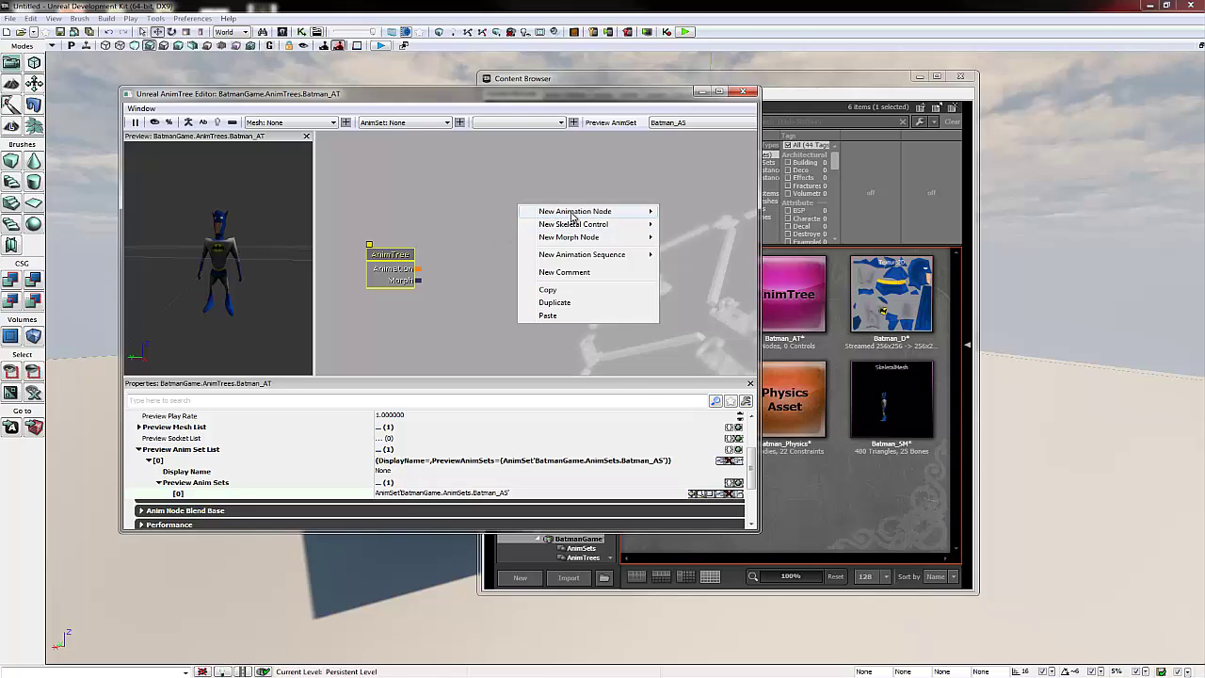
mouse_move(572, 216)
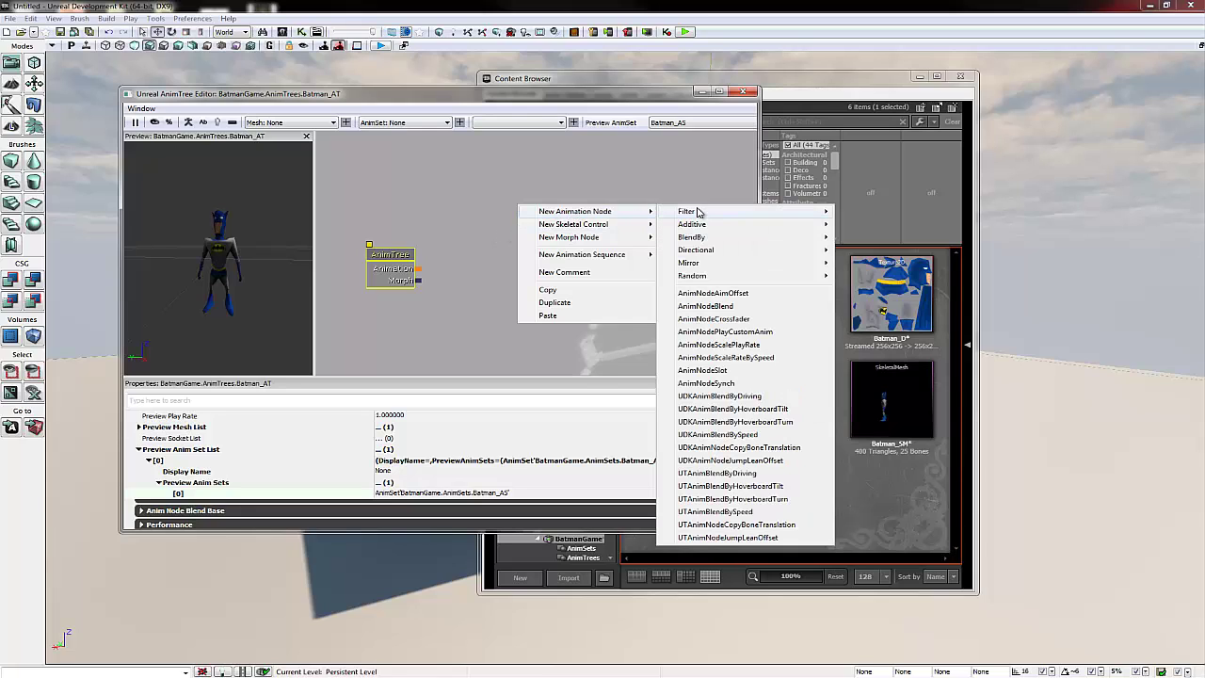
mouse_move(739, 237)
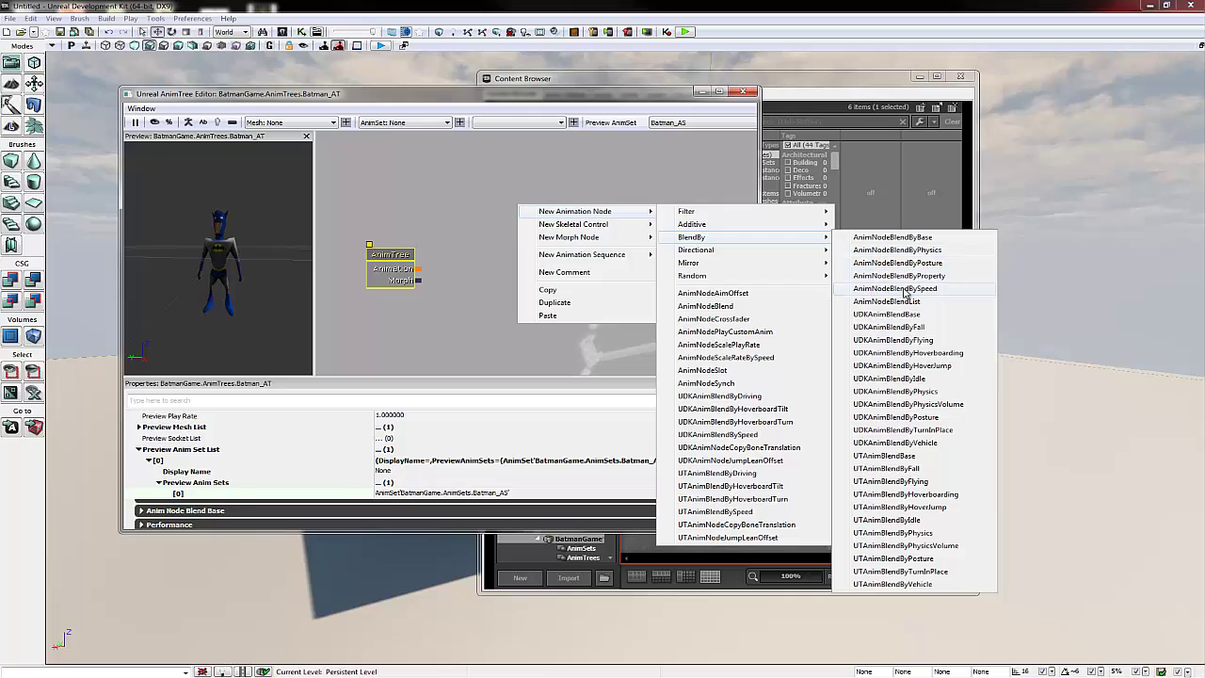
left_click(934, 289)
left_click_drag(447, 275, 523, 251)
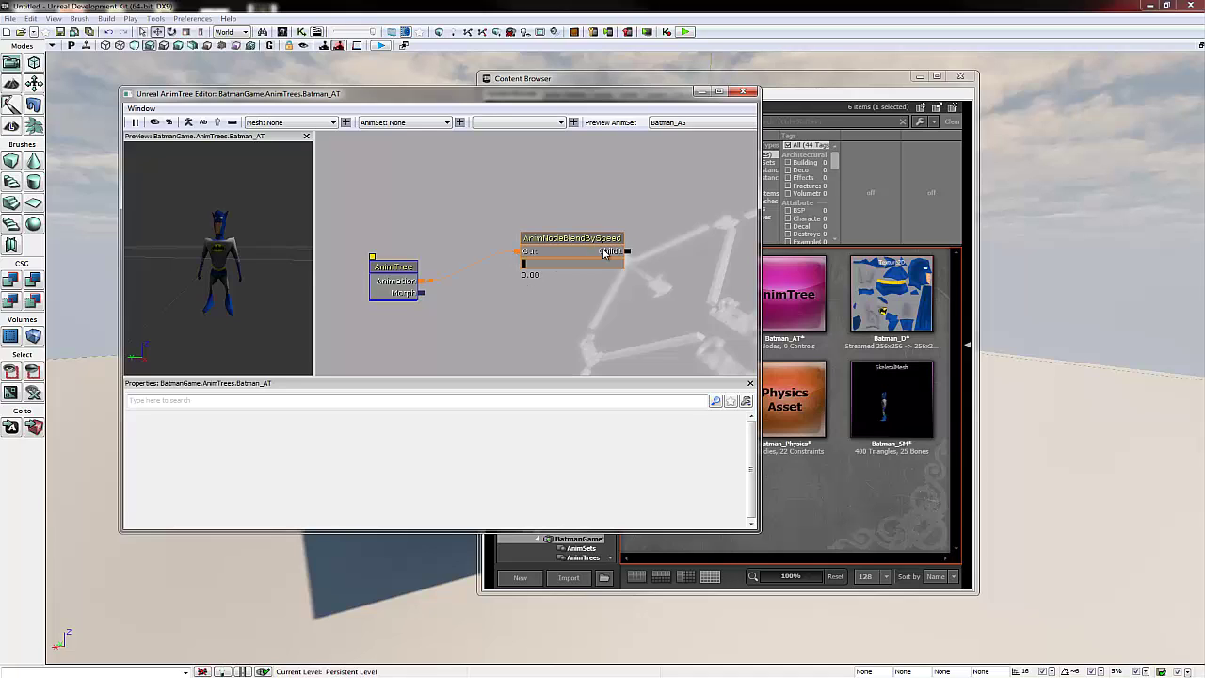
Add a second child input to the blend-by-speed node
right_click(613, 255)
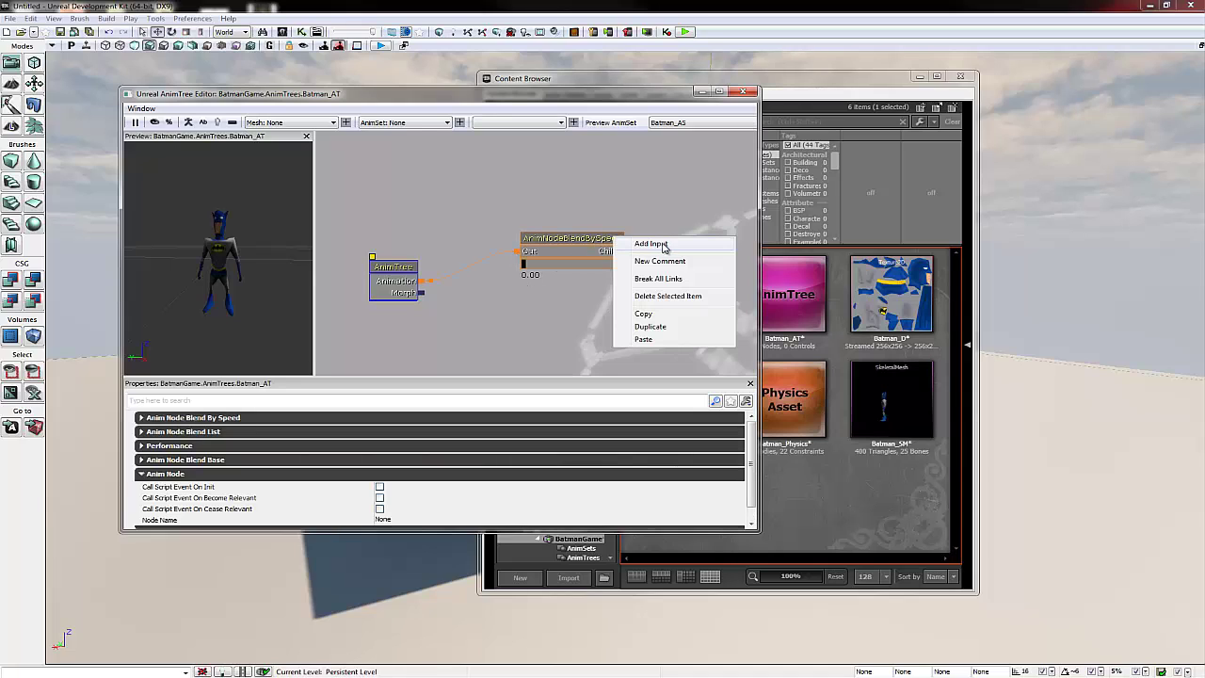
left_click(650, 245)
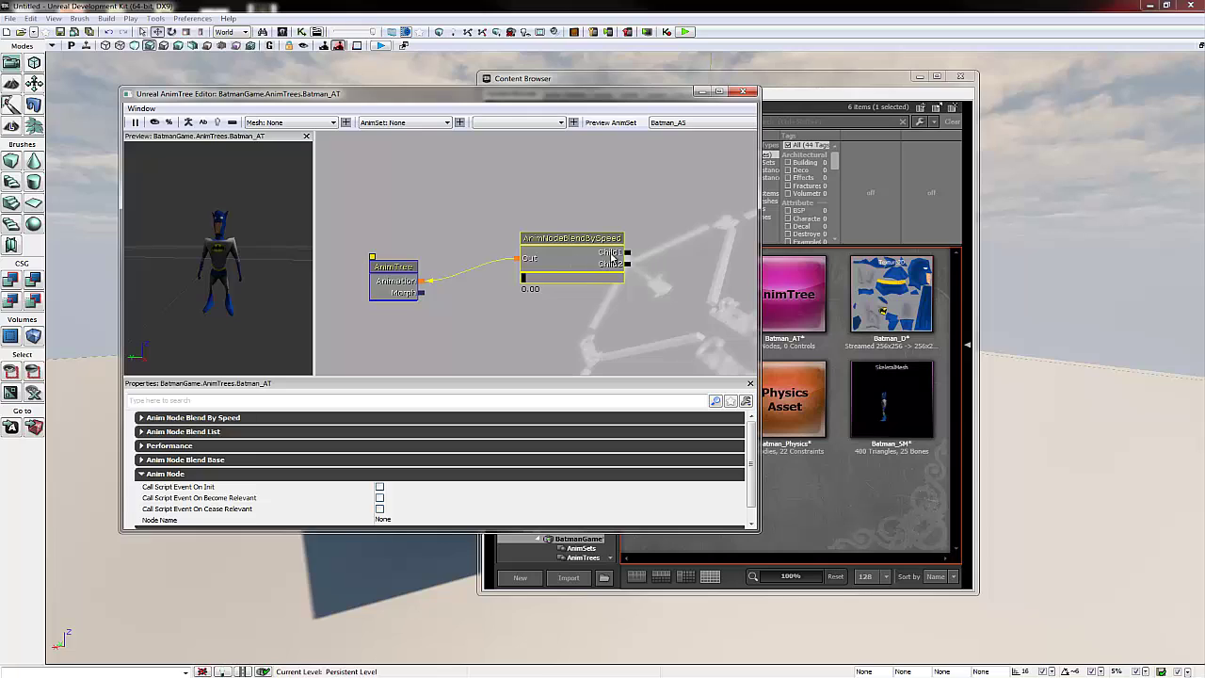
left_click_drag(665, 242, 557, 229)
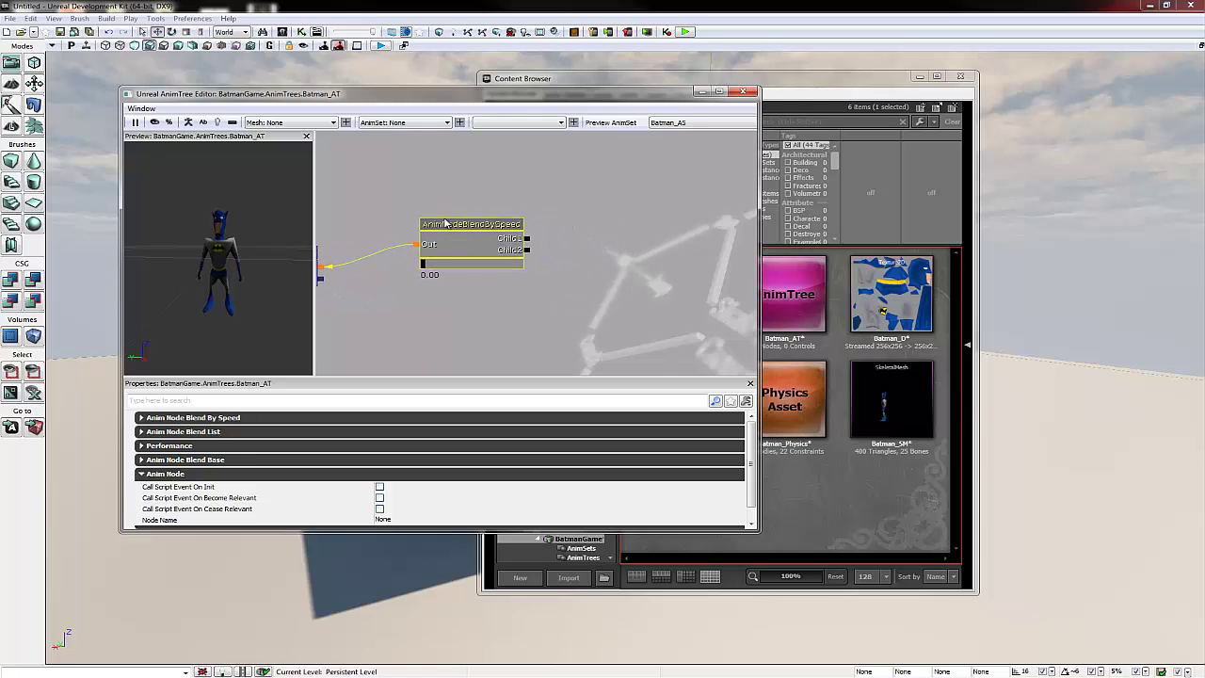
Add an AnimNodeSequence node and connect the blend node's Child1 to it
left_click_drag(592, 193, 580, 193)
right_click(593, 181)
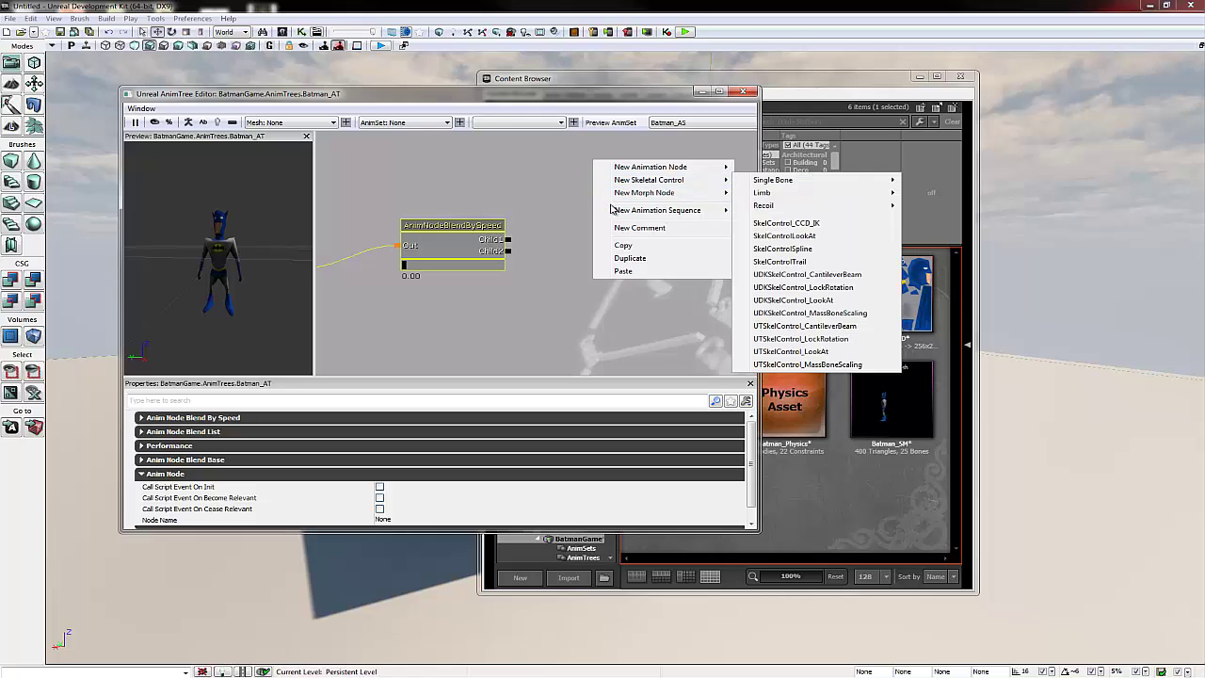
mouse_move(617, 215)
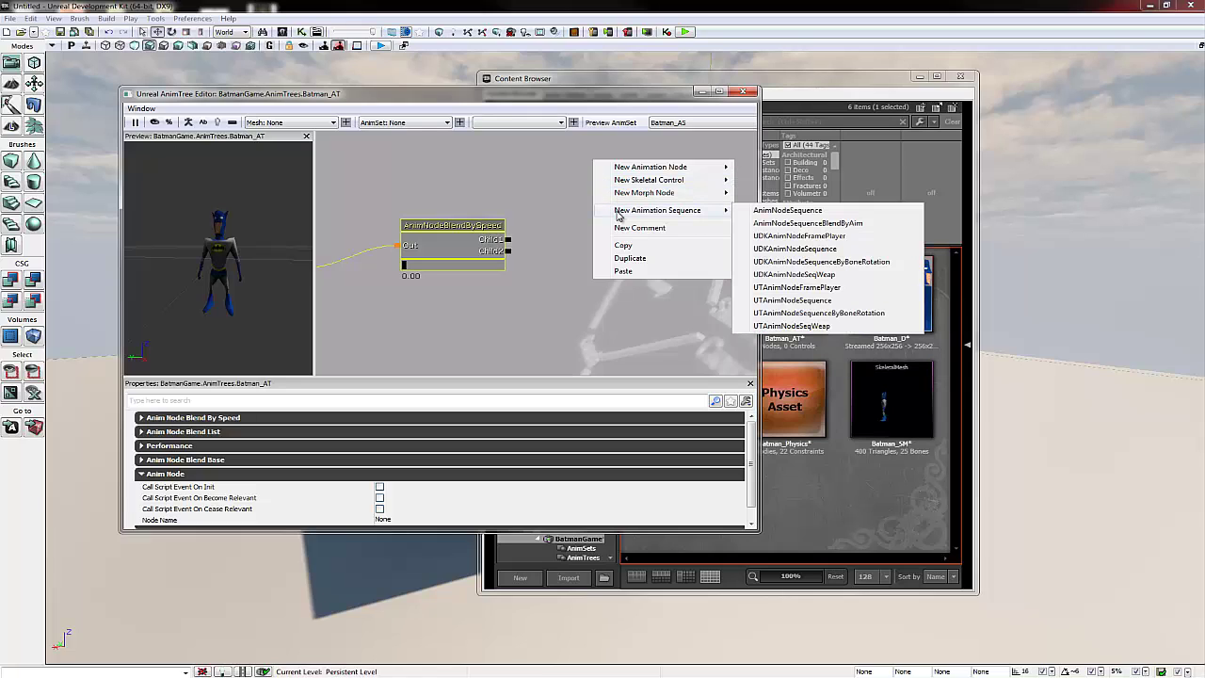
left_click(808, 216)
left_click(605, 196)
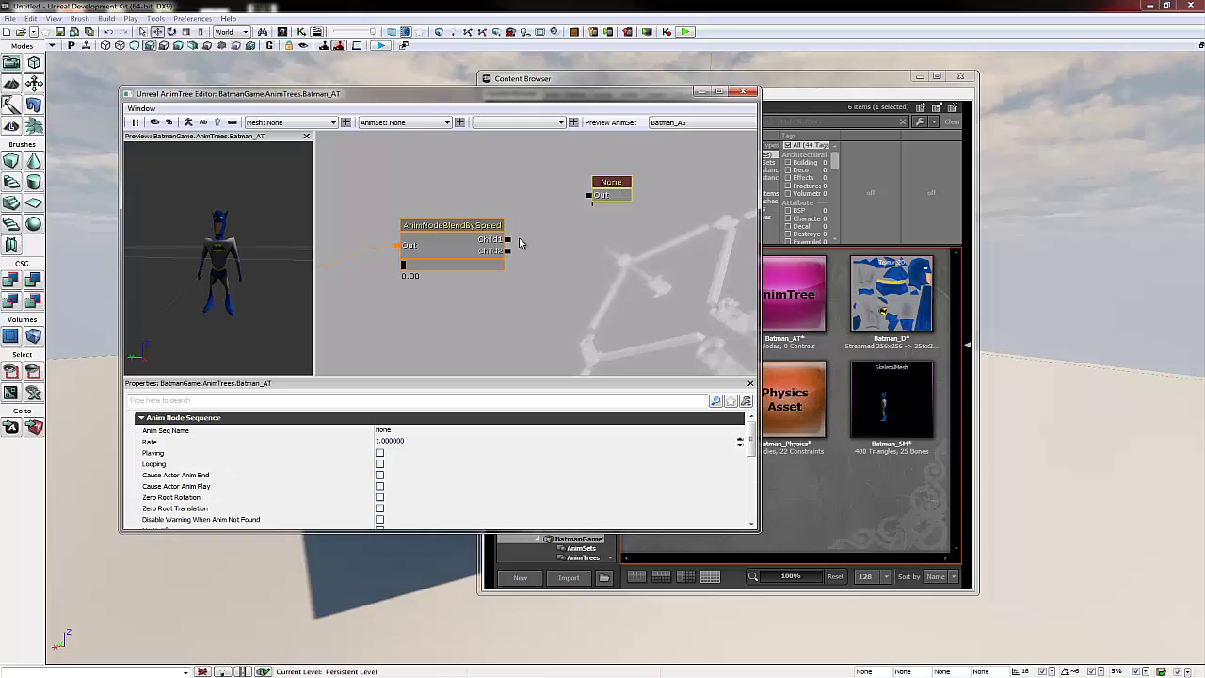
left_click_drag(516, 243, 576, 236)
Set the sequence node to play and loop with Anim Seq Name Batman_Idle
left_click(595, 194)
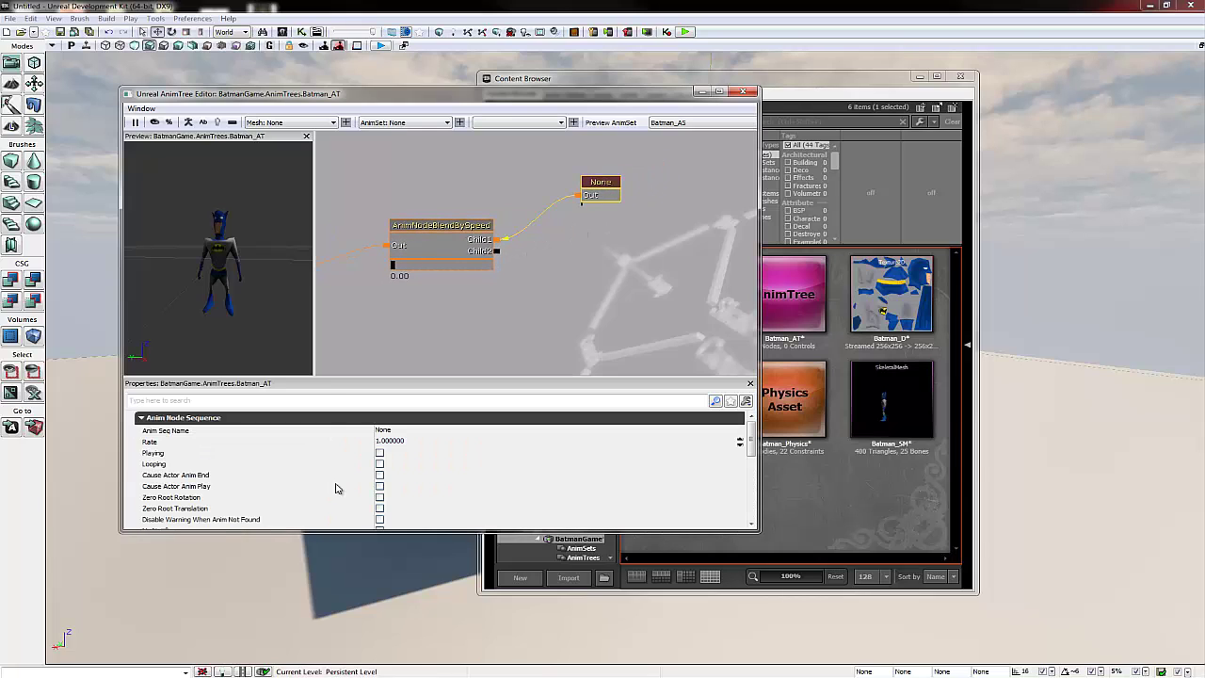
left_click(379, 453)
left_click(380, 464)
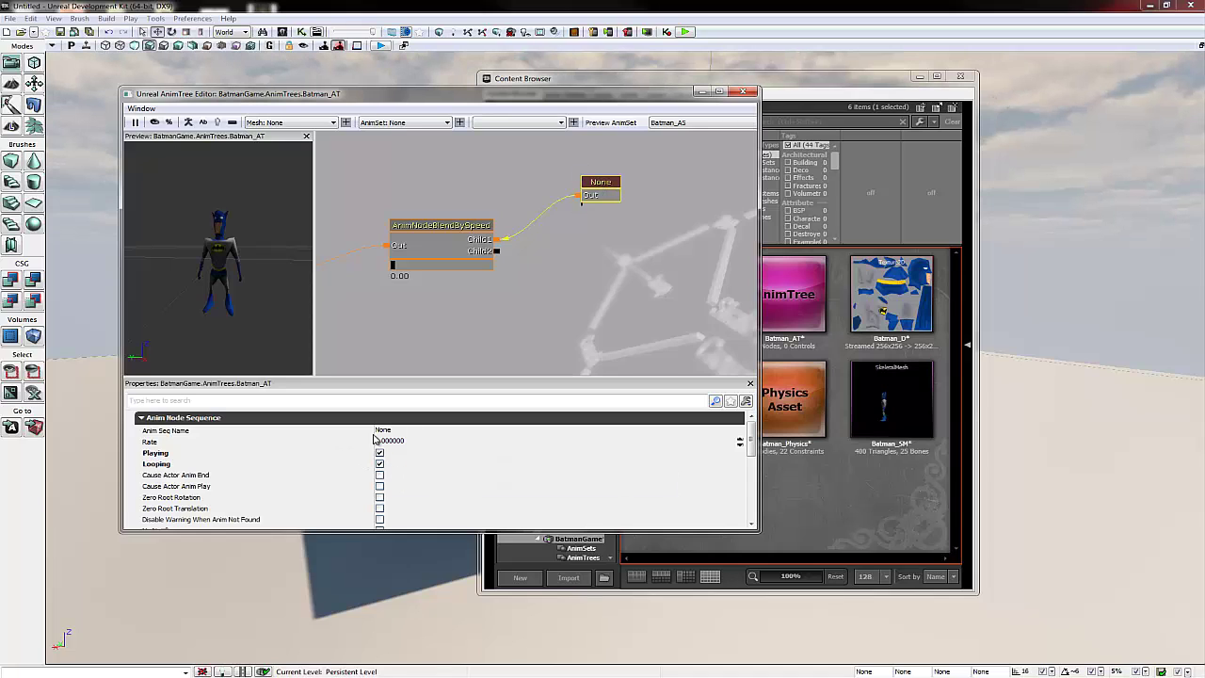
left_click(381, 432)
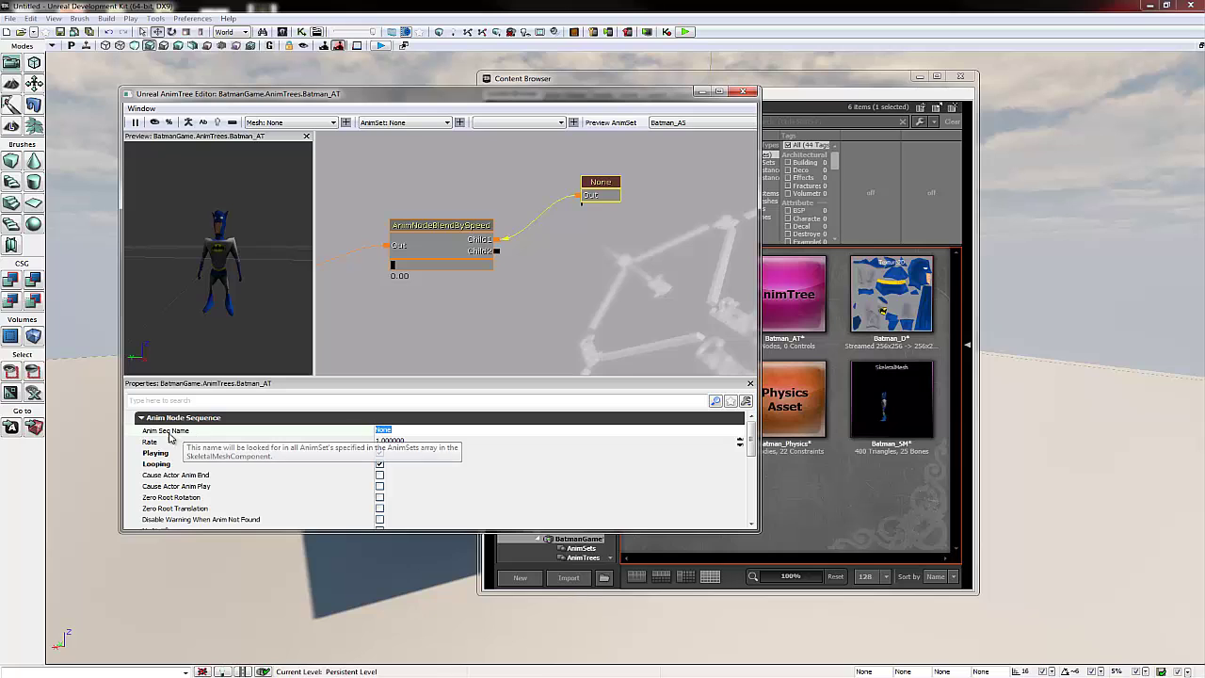
left_click(809, 471)
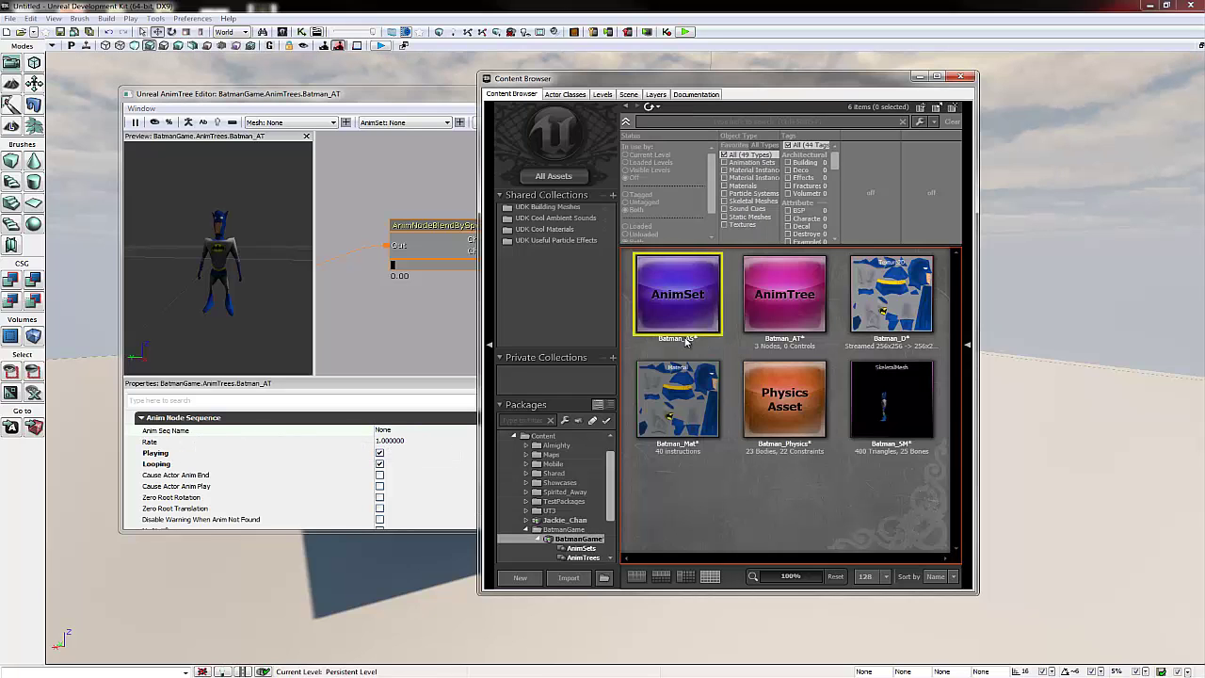
double_click(697, 301)
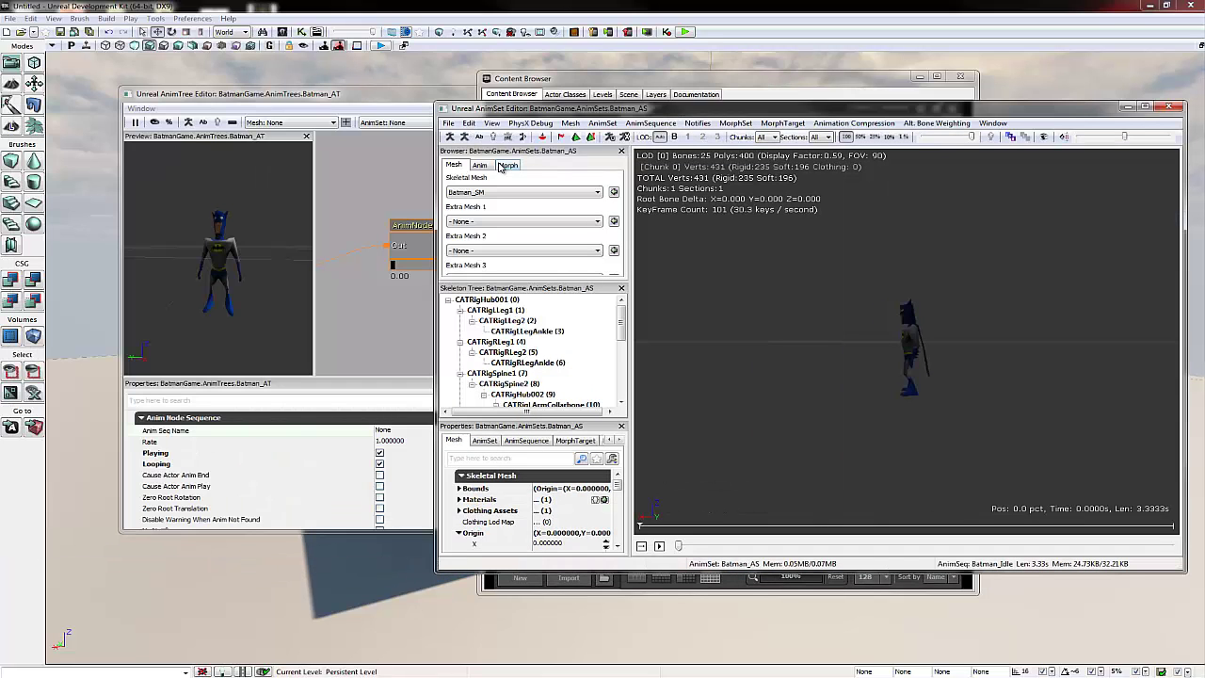
left_click(486, 166)
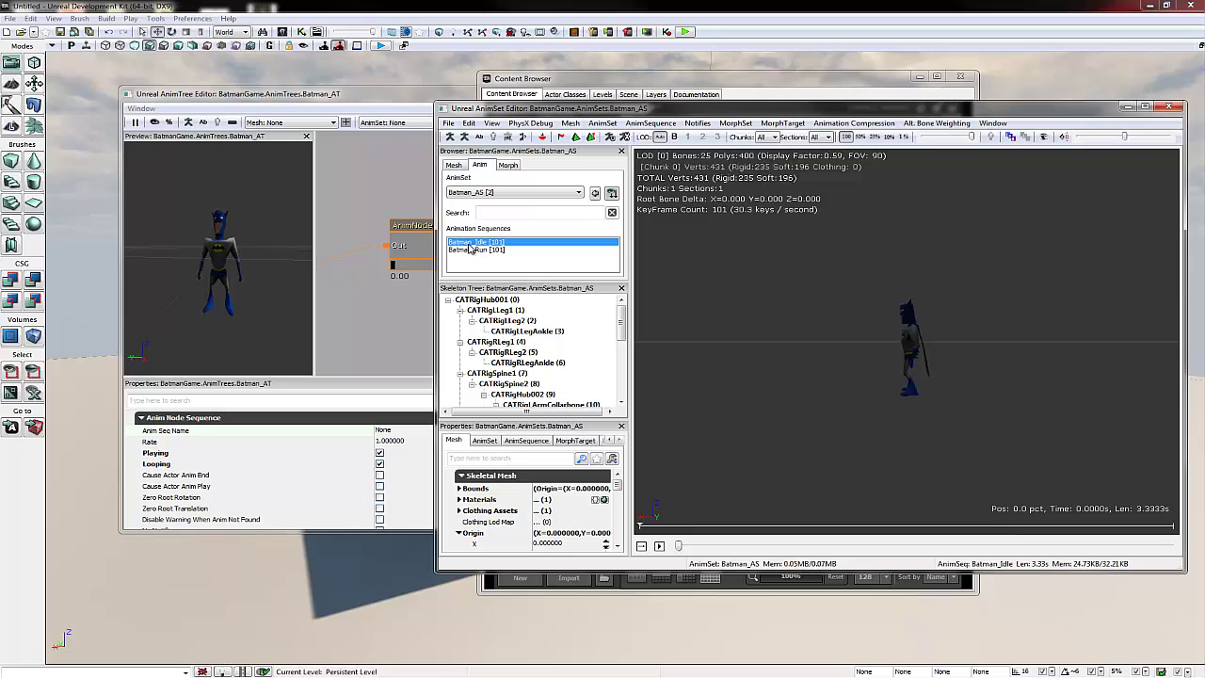
left_click(418, 109)
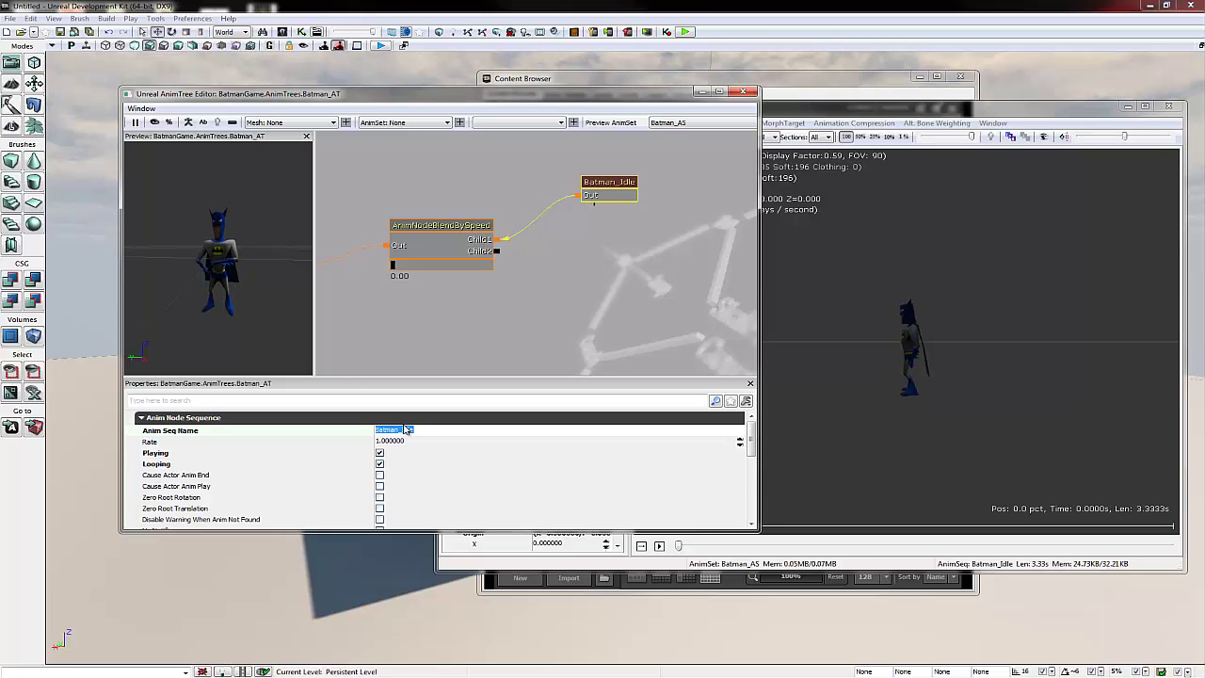
left_click(239, 252)
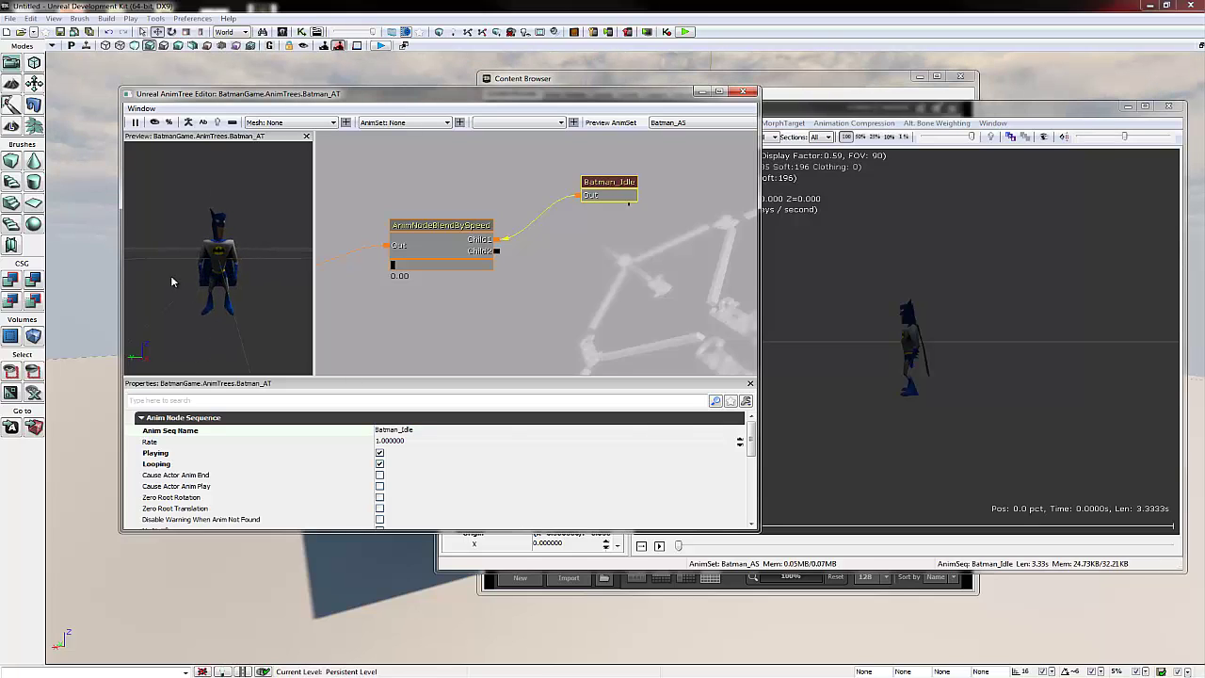
Add an AnimNodeBlendDirectional node fed by the speed blend's Child2
left_click_drag(533, 295, 570, 258)
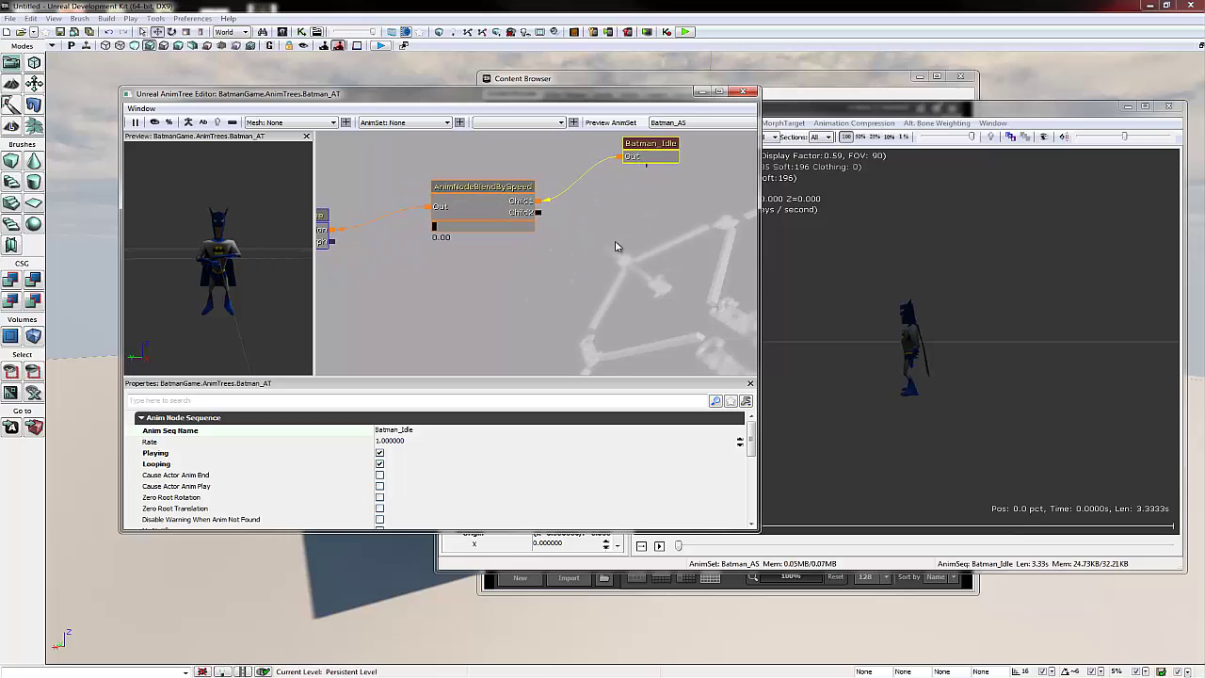
right_click(616, 247)
mouse_move(673, 236)
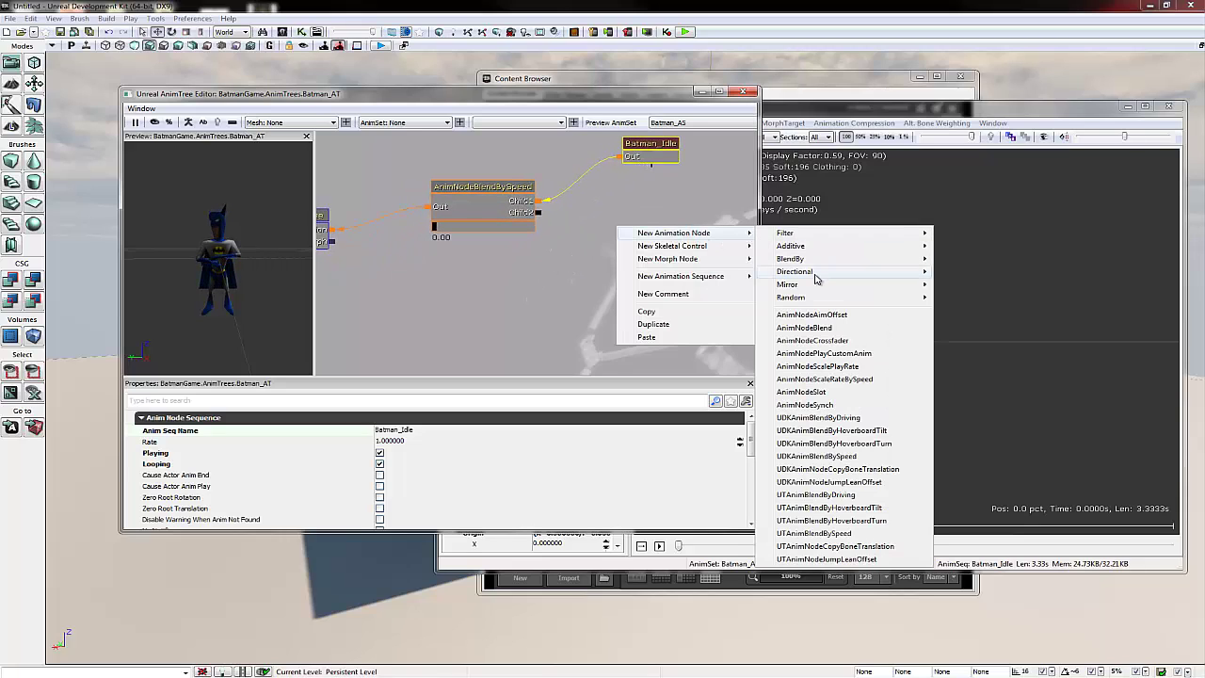
mouse_move(800, 277)
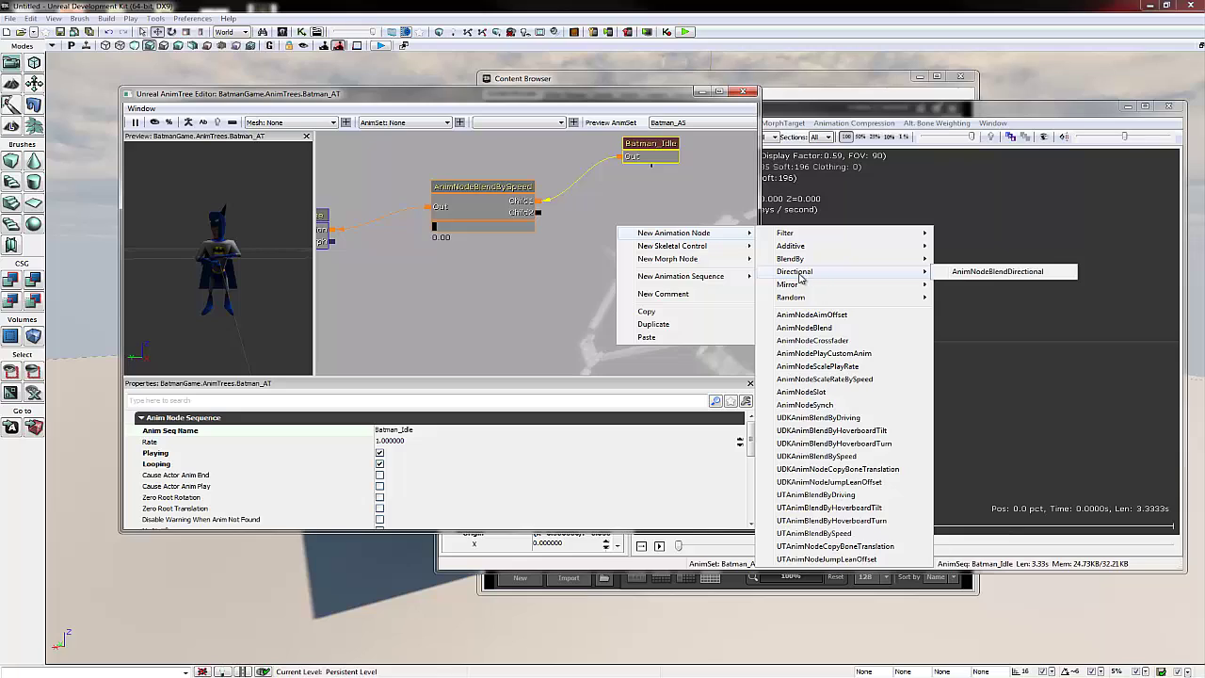
left_click(994, 274)
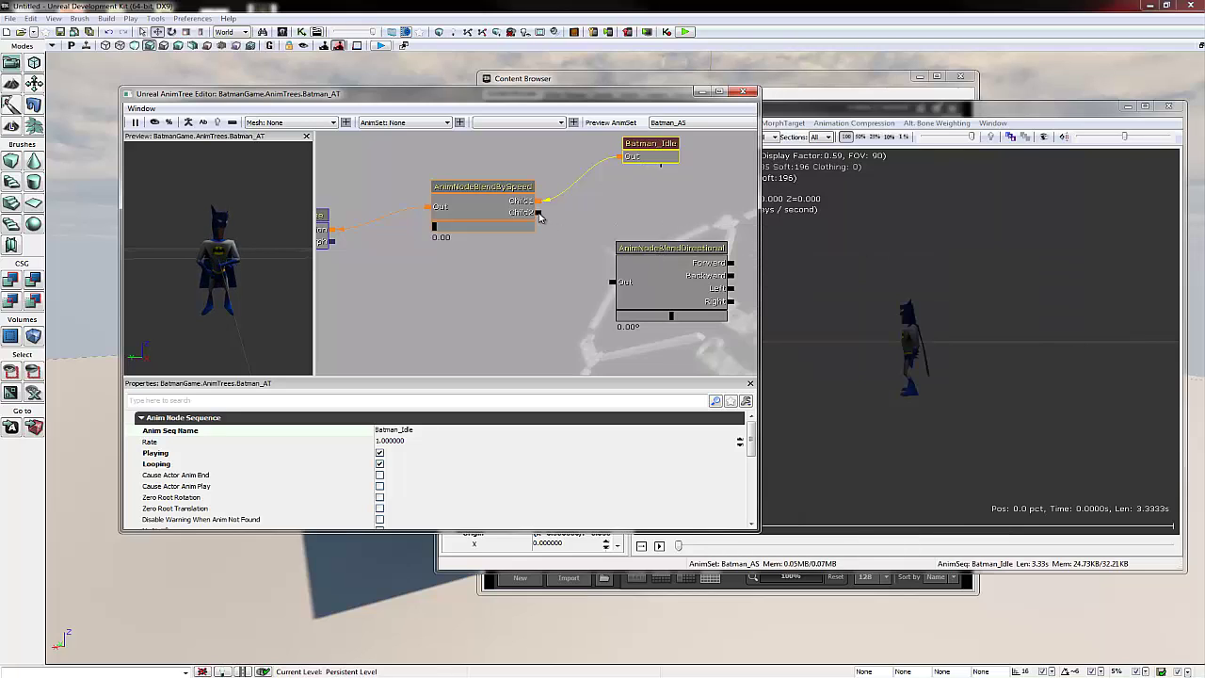
left_click_drag(540, 214, 613, 283)
left_click_drag(665, 226, 536, 220)
left_click_drag(638, 225, 557, 245)
Duplicate the idle sequence node, wire it to Forward and rename its animation to Batman_Run
left_click(456, 164)
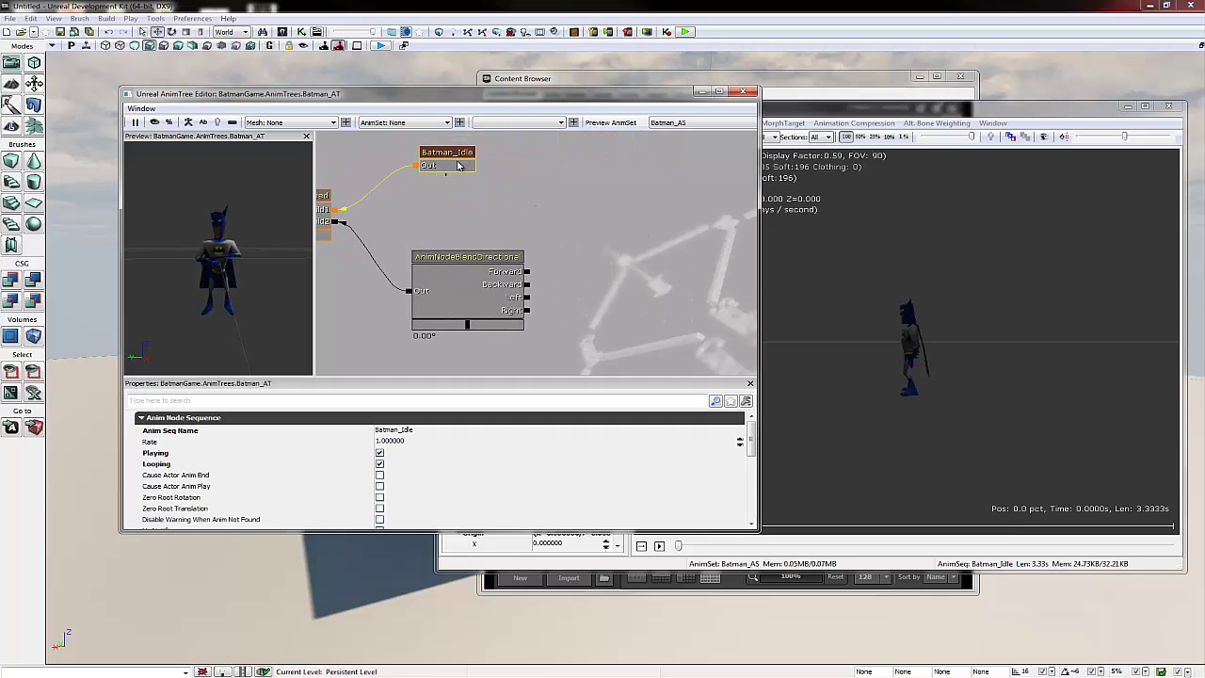
key("ctrl+w")
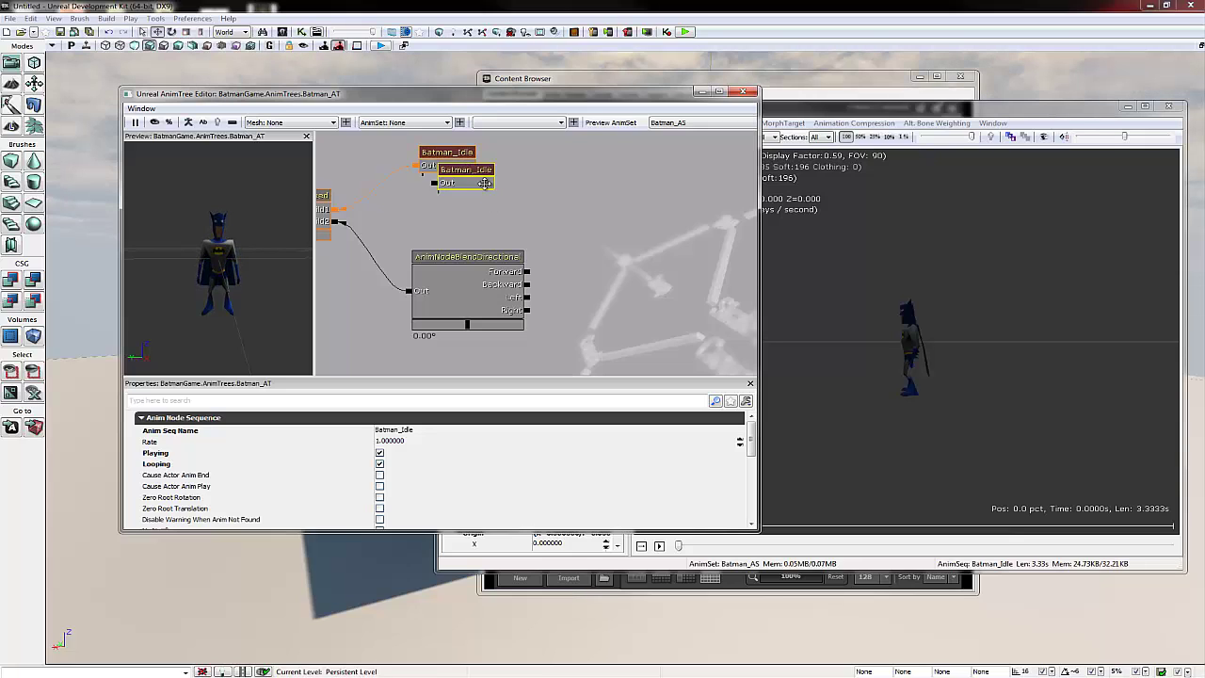
left_click_drag(491, 186, 645, 266)
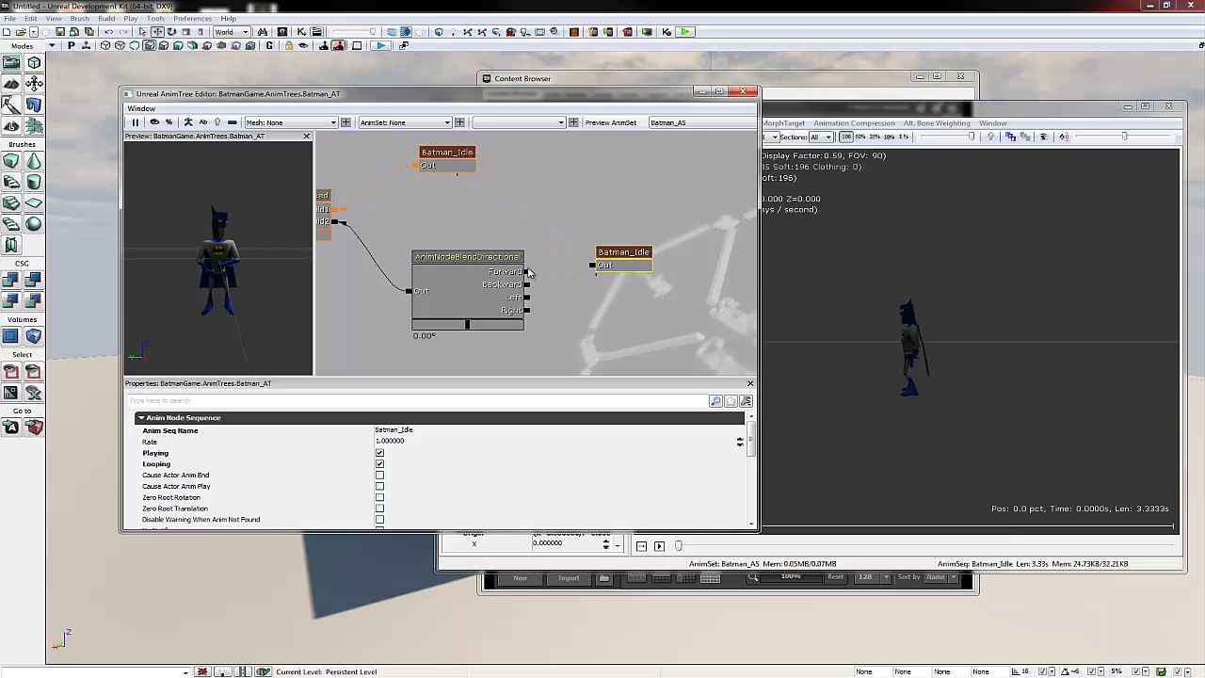
left_click_drag(530, 272, 593, 266)
left_click(848, 264)
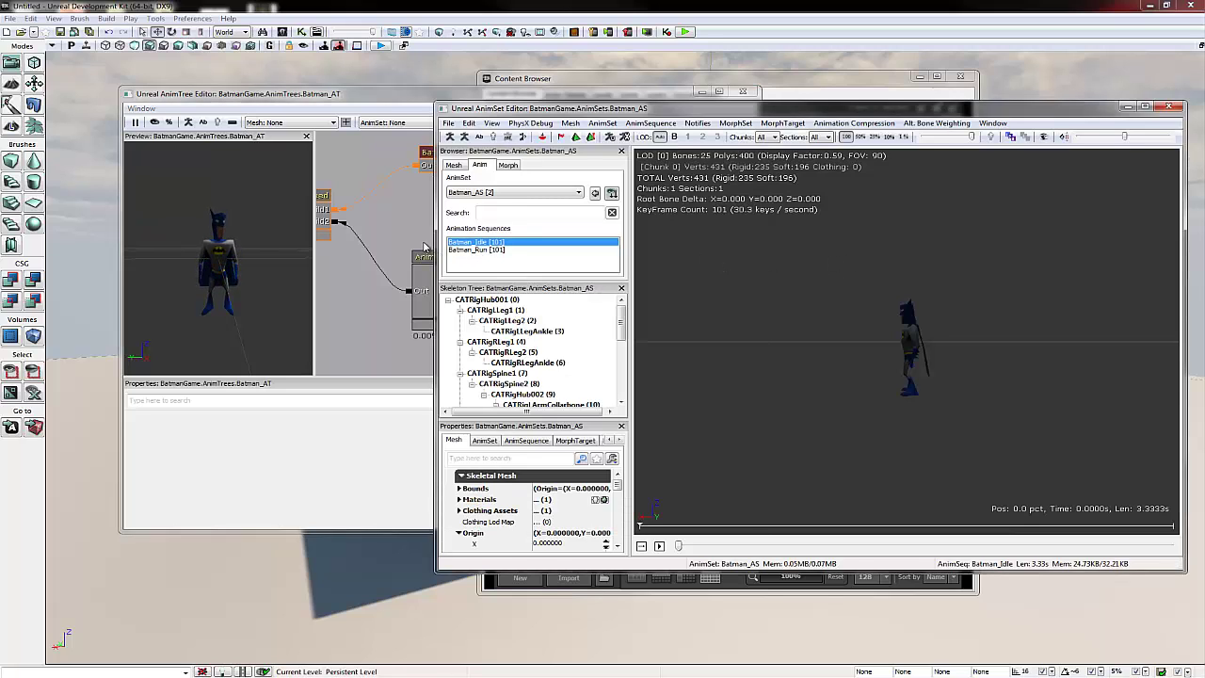
left_click(423, 246)
left_click(619, 264)
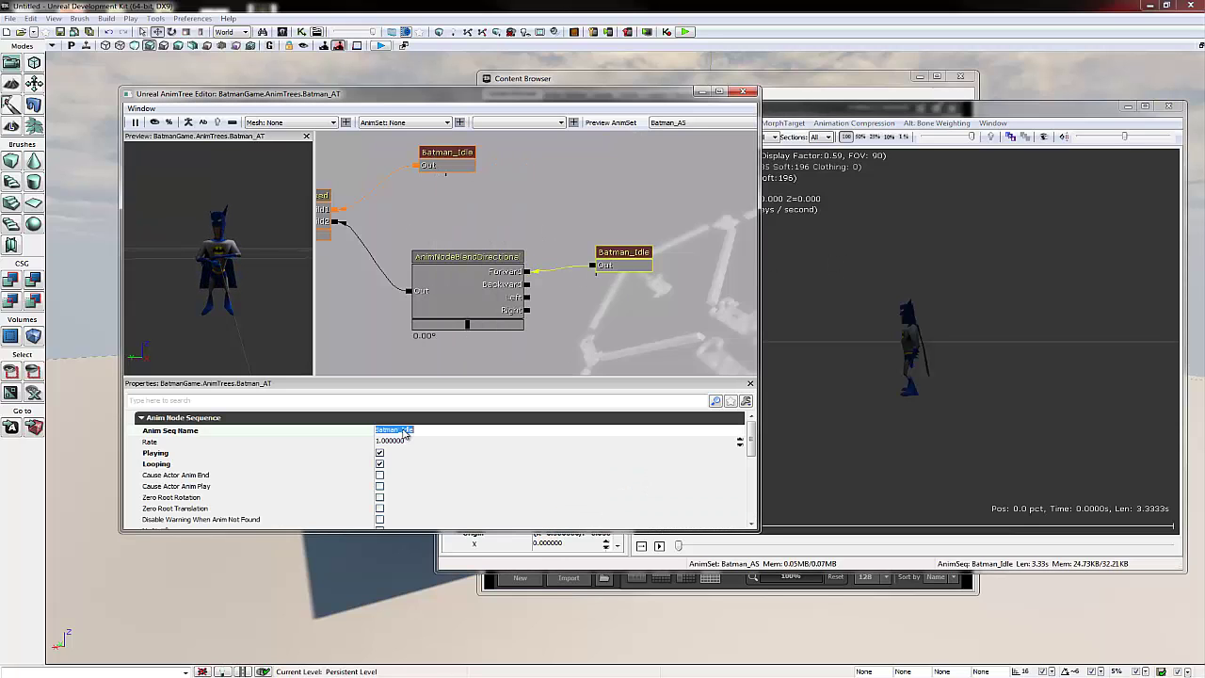
left_click_drag(403, 430, 423, 430)
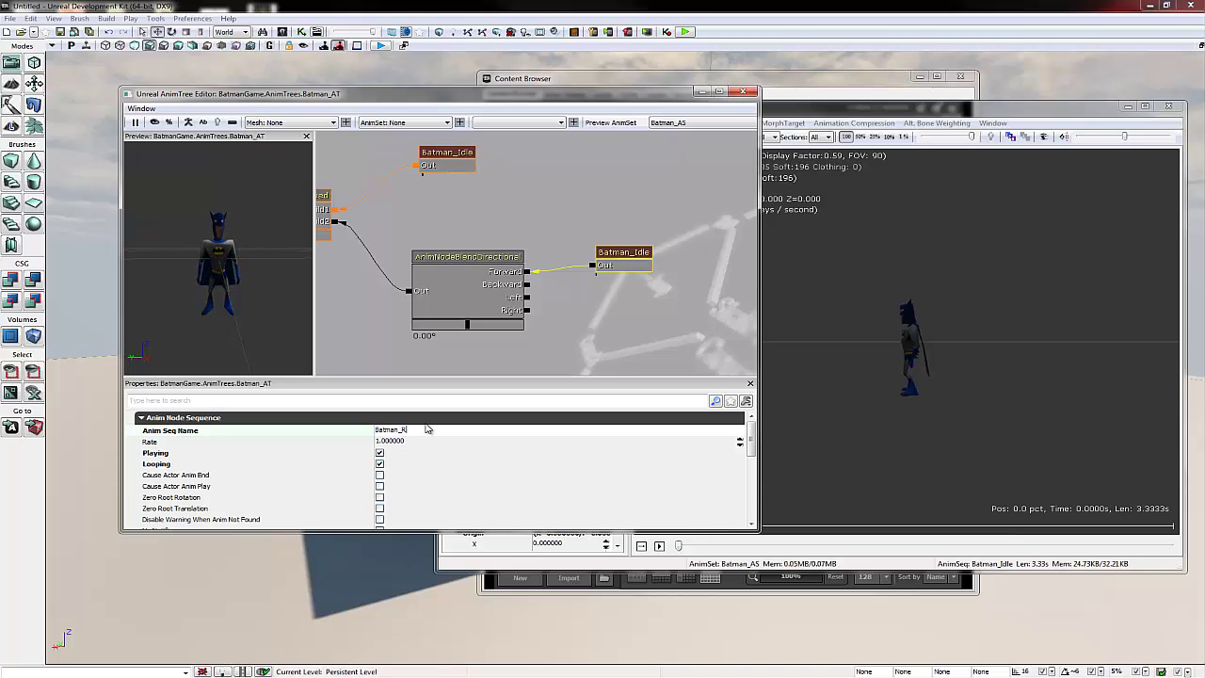
type("Run")
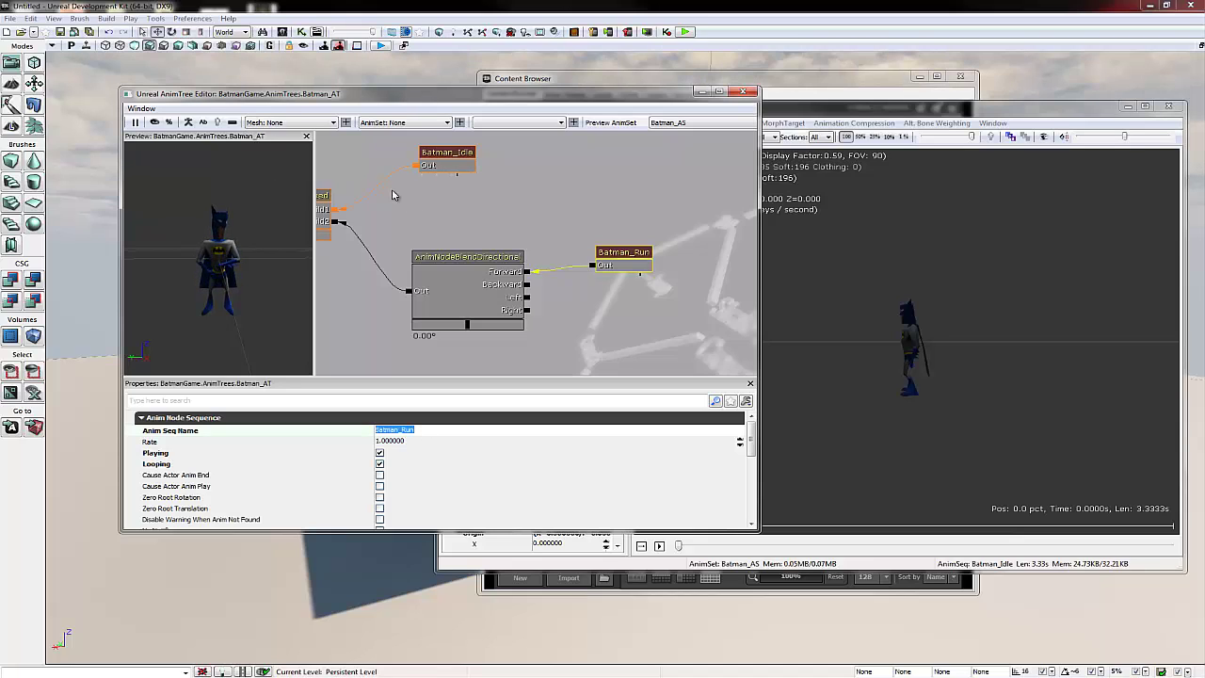
Copy the Batman_Run node three times and wire them to Backward, Left and Right
left_click_drag(414, 208, 481, 209)
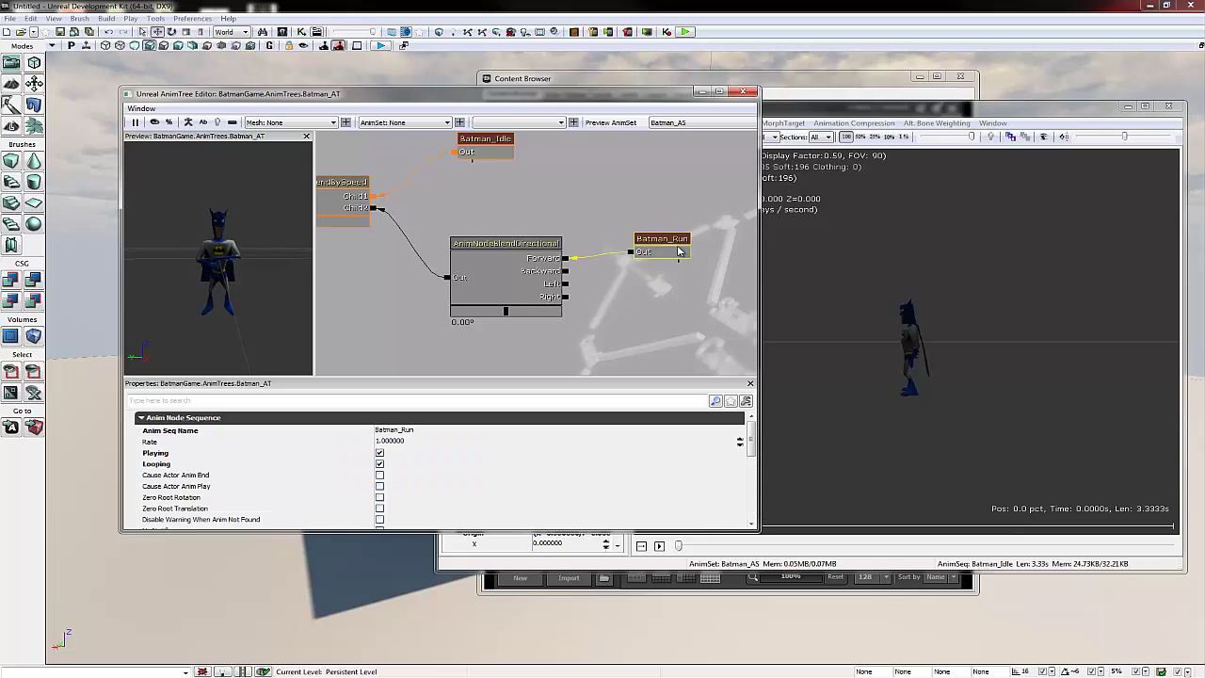
key("ctrl+w")
key("ctrl+w")
key("ctrl+w")
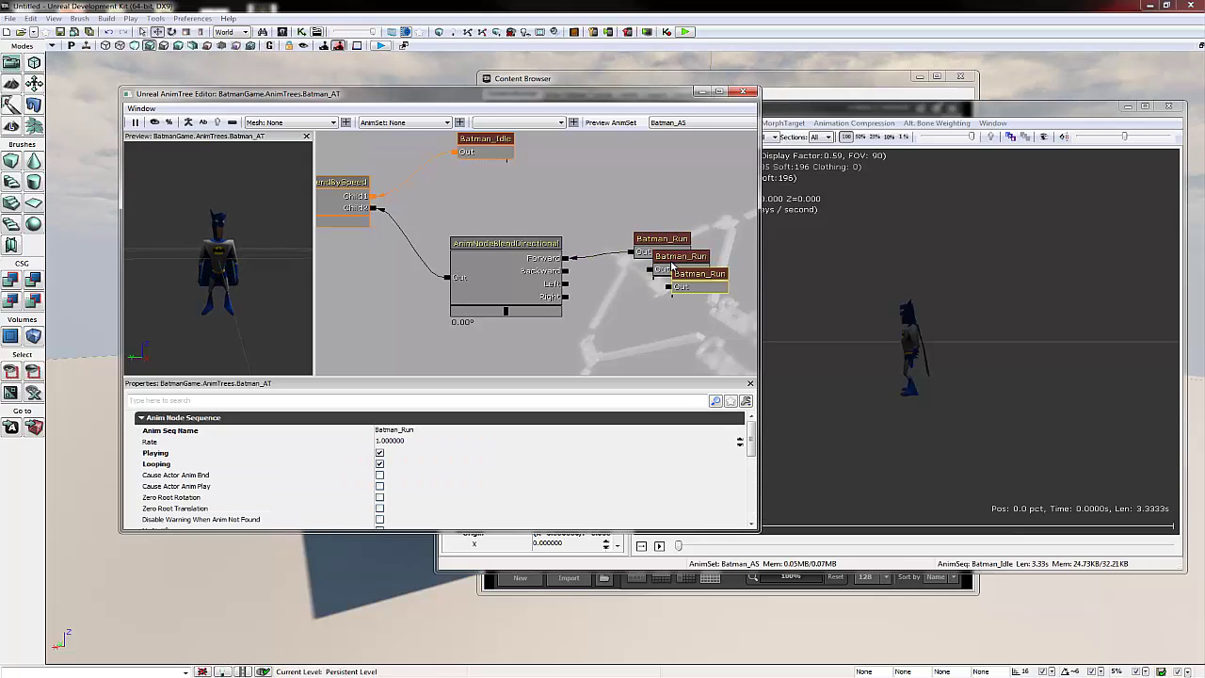
left_click_drag(700, 296, 668, 333)
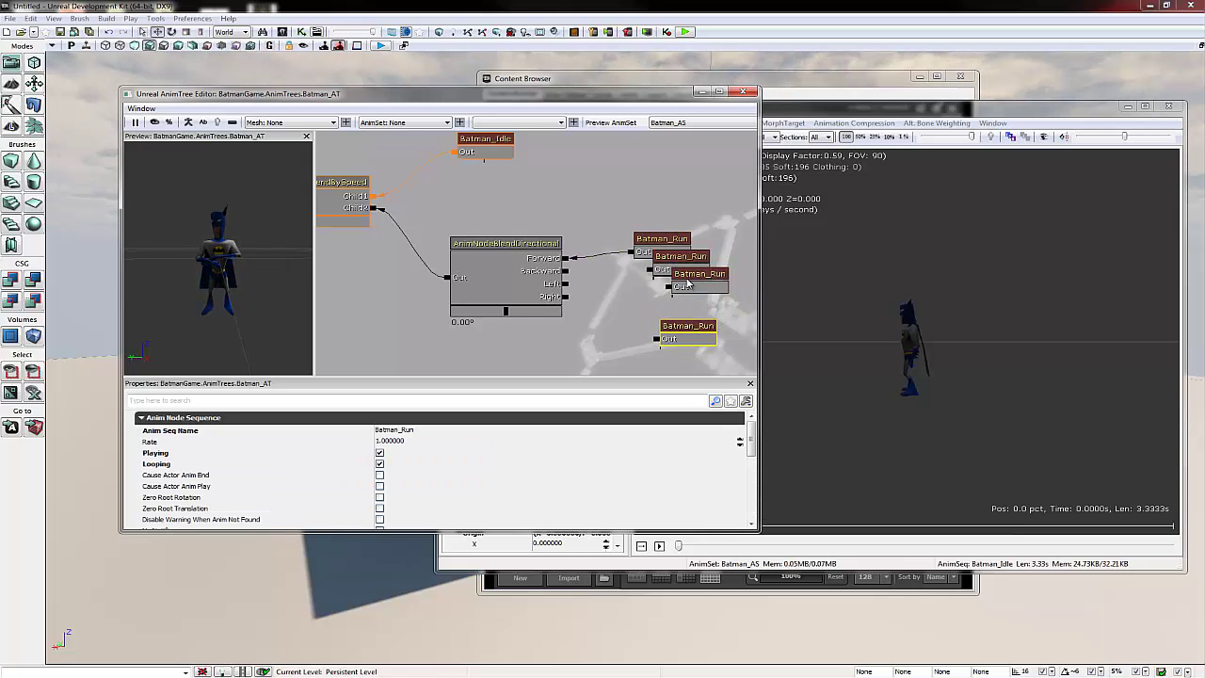
mouse_move(689, 283)
left_mouse_down()
mouse_move(702, 300)
mouse_move(697, 274)
left_mouse_up()
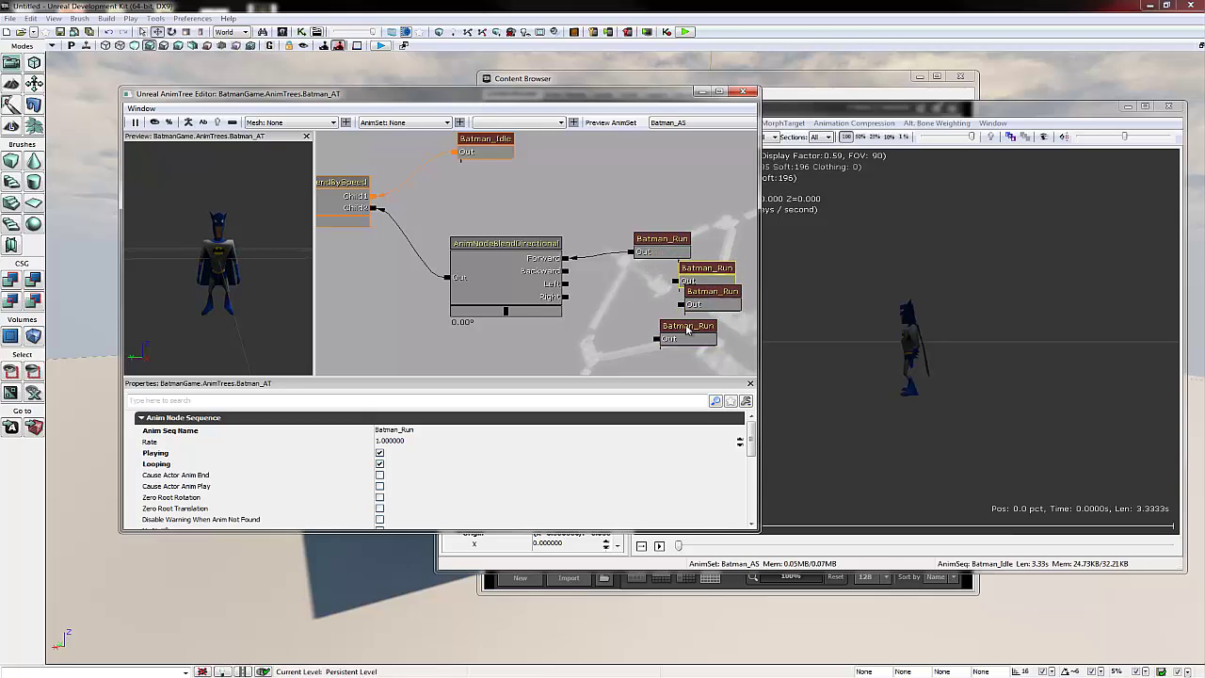
left_click_drag(687, 328, 681, 355)
left_click_drag(706, 294, 691, 315)
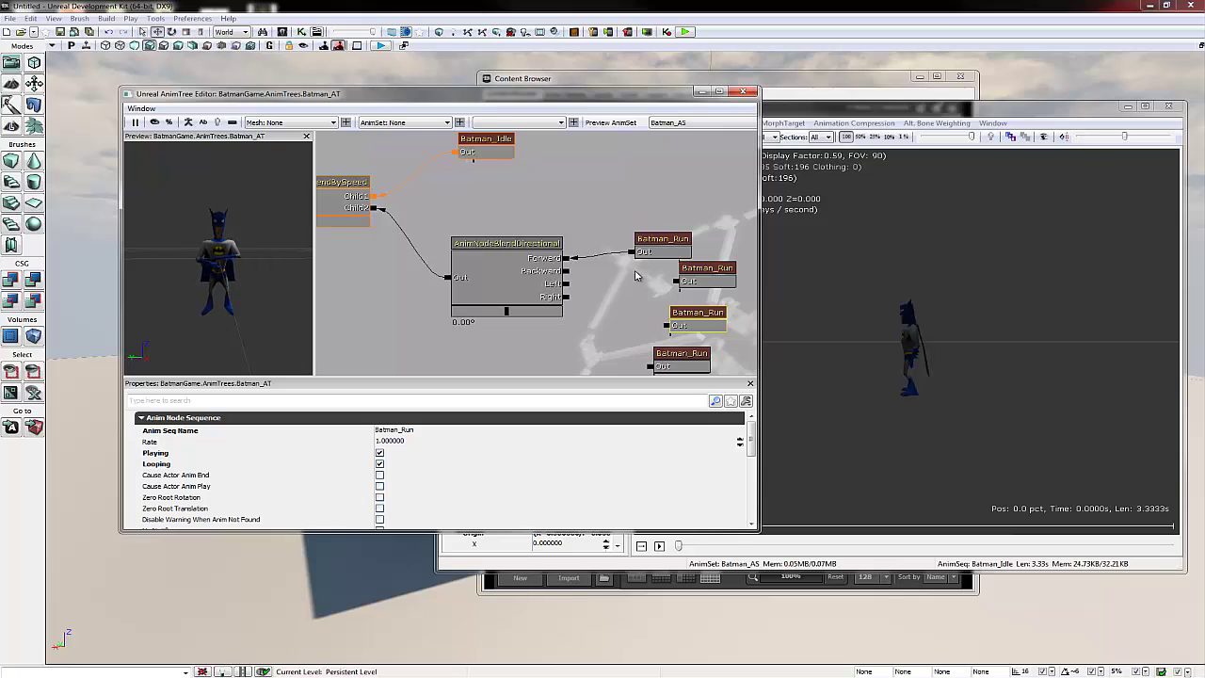
left_click_drag(675, 282, 565, 270)
left_click_drag(663, 327, 568, 284)
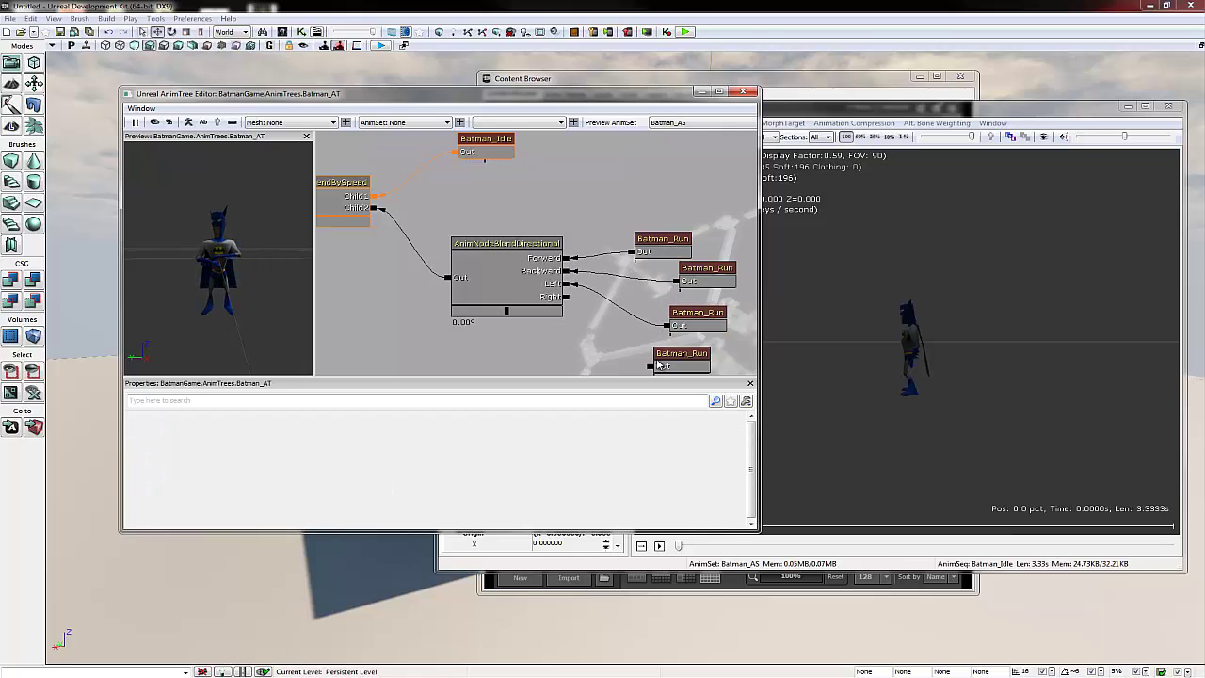
left_click_drag(658, 364, 566, 298)
left_click_drag(420, 219, 541, 256)
Preview the idle-to-run blend with the BlendBySpeed node's slider
left_click(399, 267)
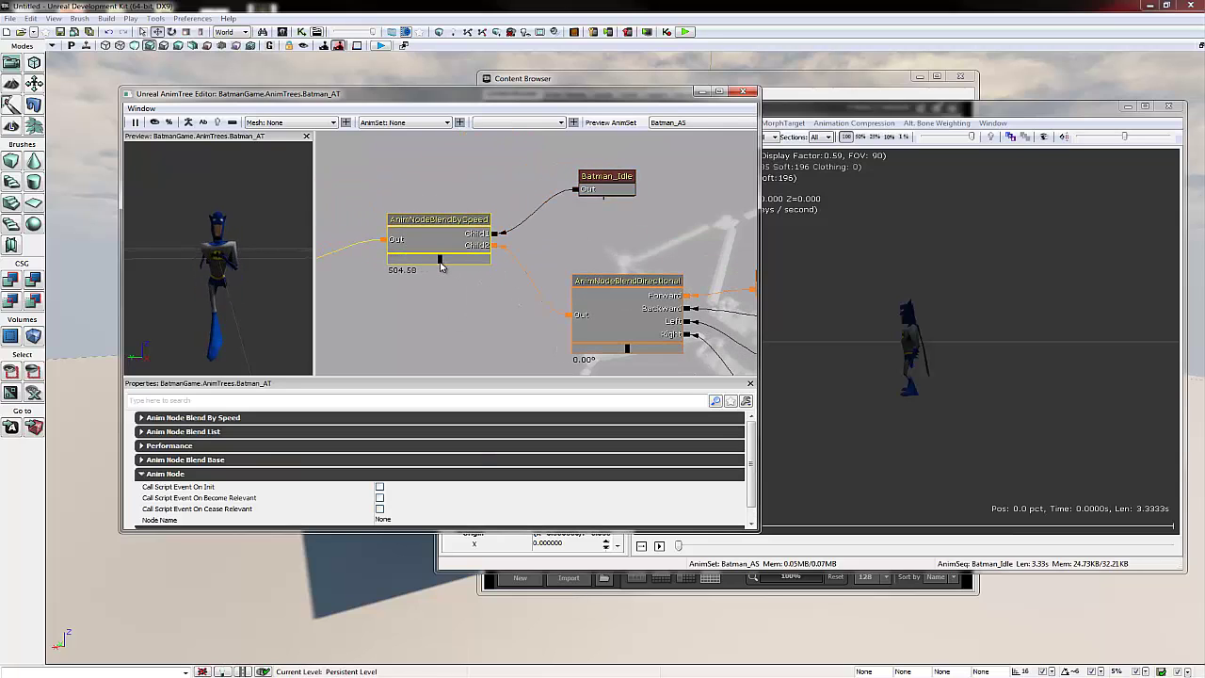
mouse_move(390, 268)
left_mouse_down()
mouse_move(471, 263)
mouse_move(385, 267)
left_mouse_up()
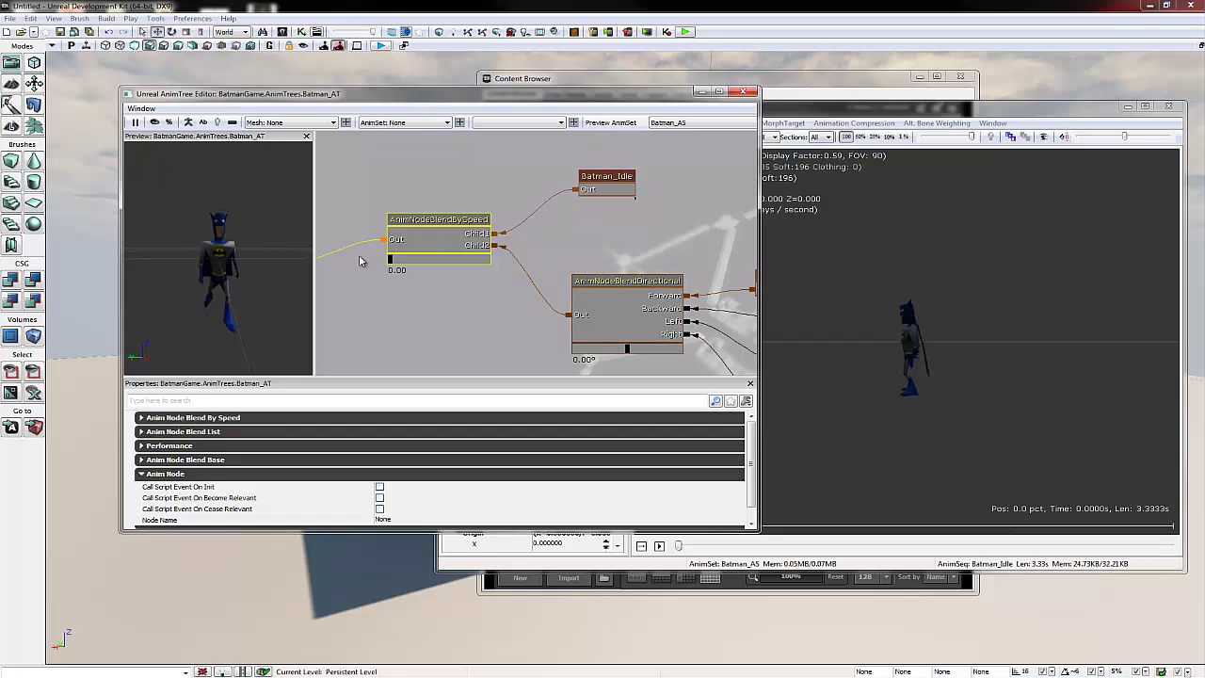
left_click_drag(399, 271, 433, 236)
Close the AnimSet and AnimTree editors and start saving the BatmanGame package
left_click(1118, 103)
left_click(1173, 108)
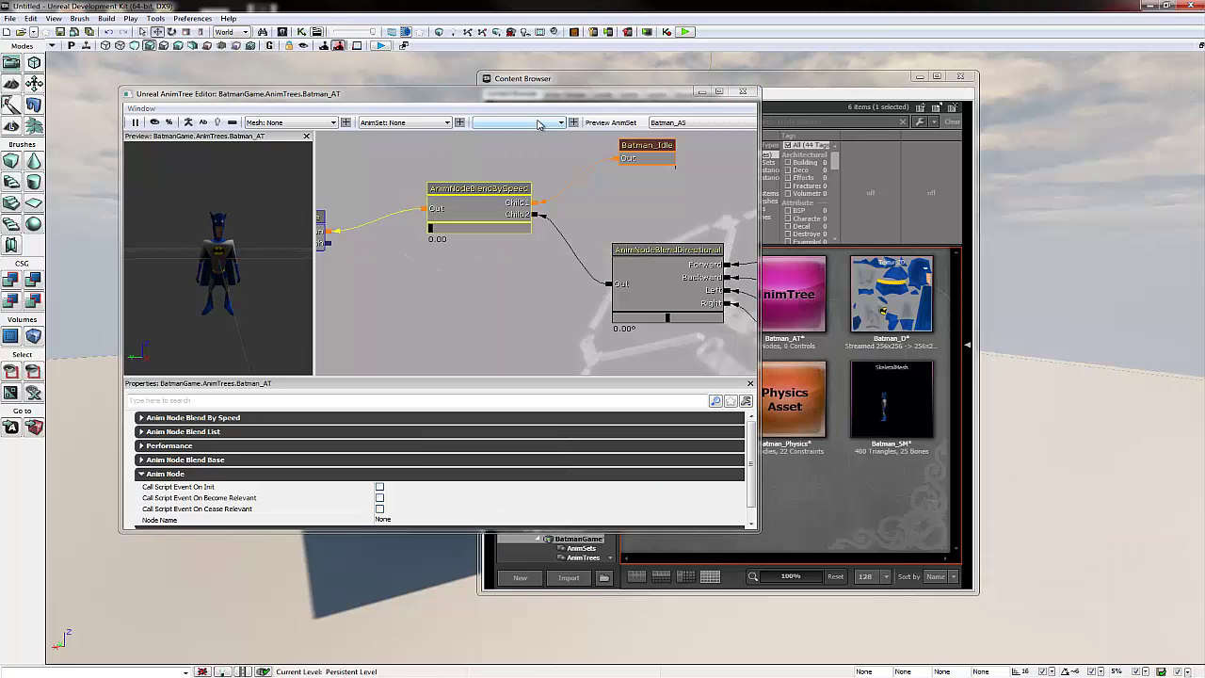
left_click(742, 92)
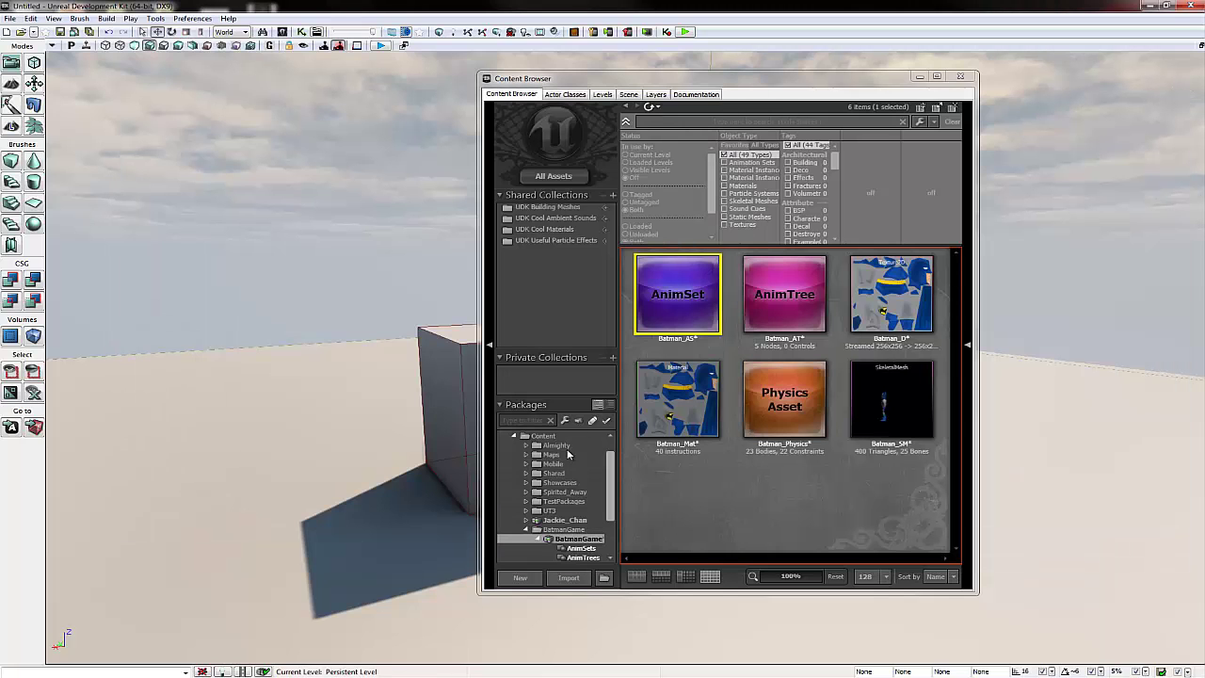
right_click(590, 541)
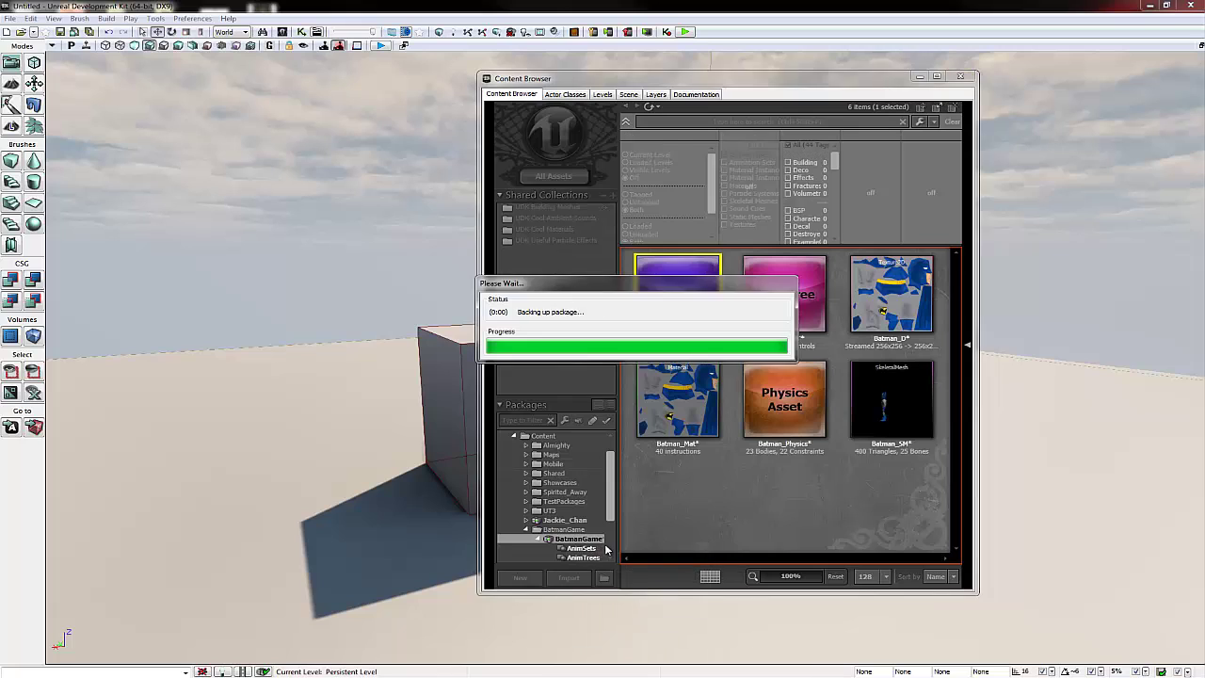